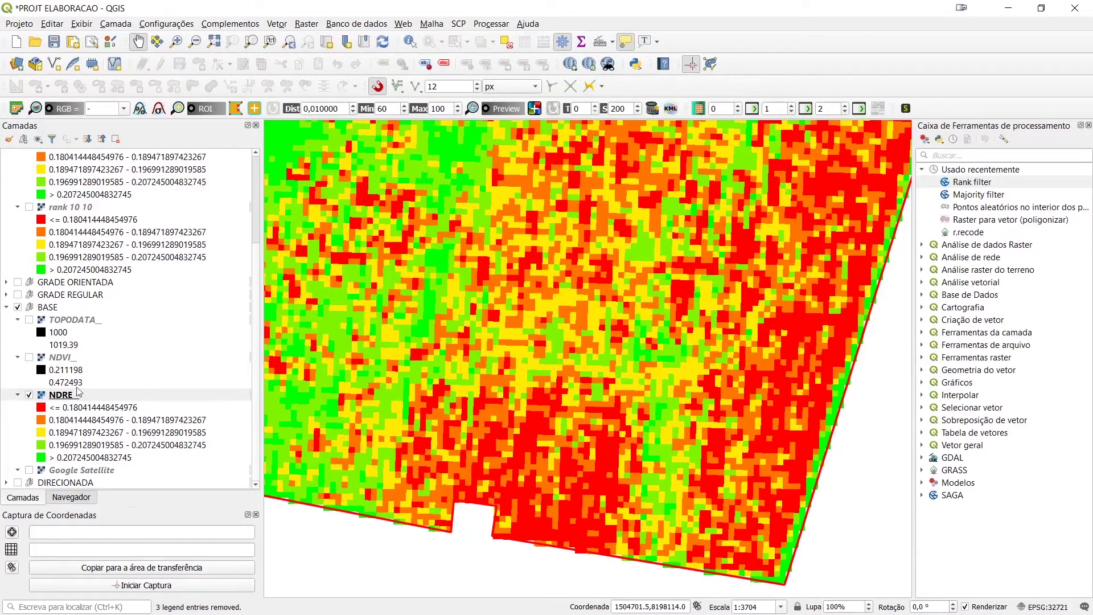
# Step: Open the Rank filter tool for the NDRE__ raster and review its search mode, radius and rank parameters
pyautogui.moveTo(537, 384); pyautogui.dragTo(544, 397)
pyautogui.scroll(-2, 544, 397)
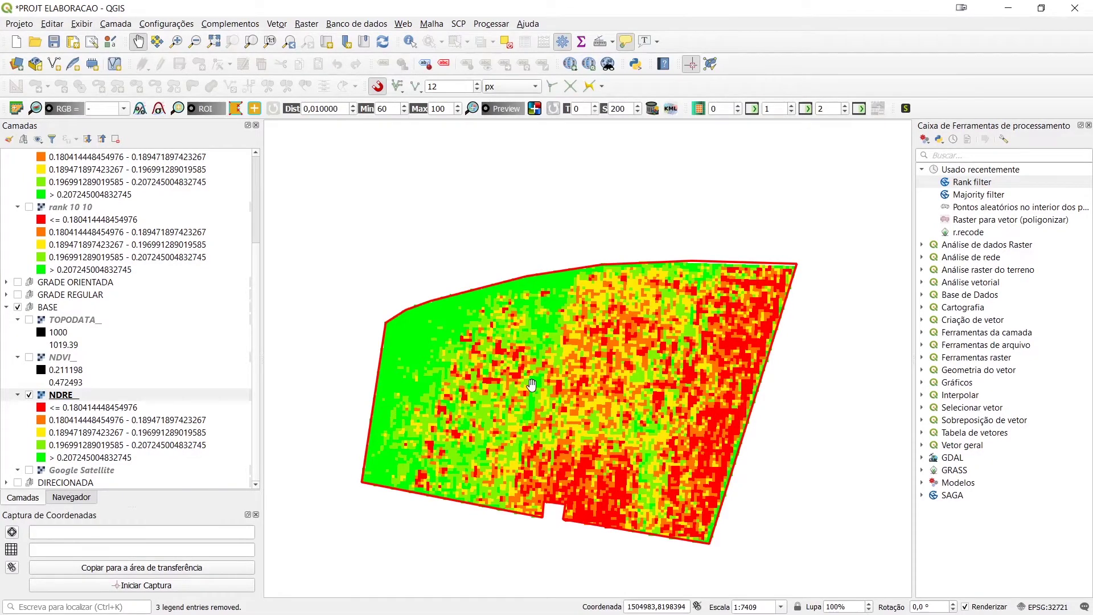
pyautogui.doubleClick(962, 183)
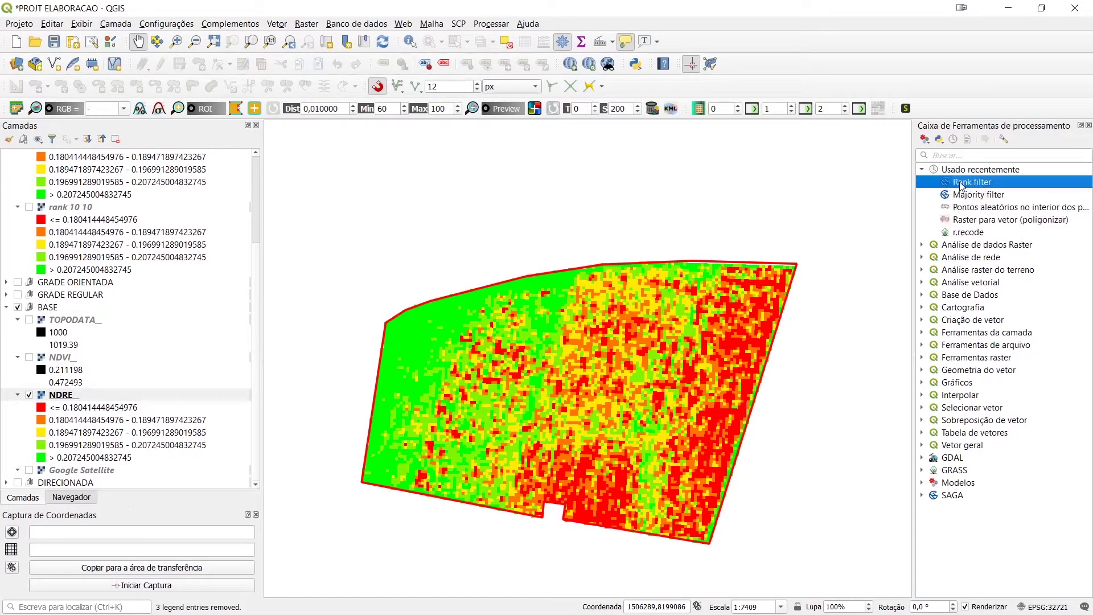
pyautogui.moveTo(686, 173); pyautogui.dragTo(686, 161)
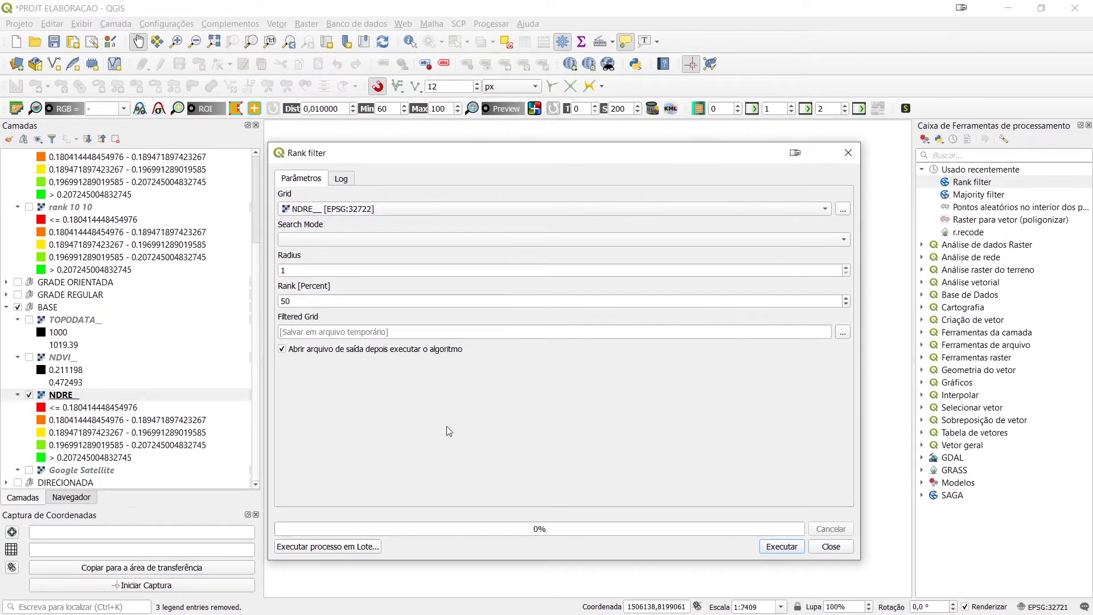
pyautogui.click(512, 240)
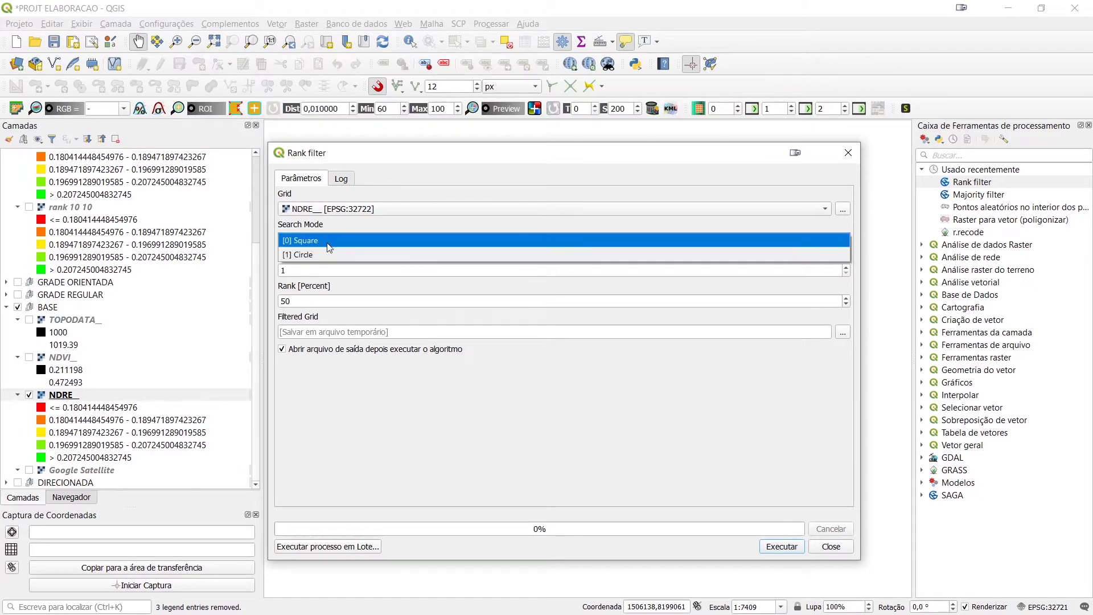
pyautogui.click(336, 281)
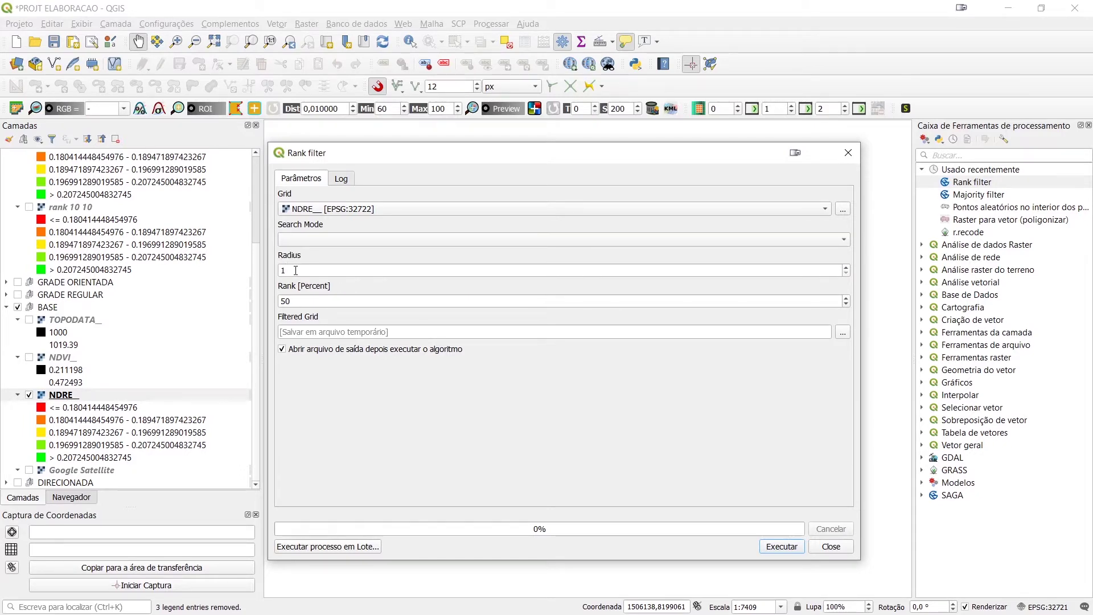
pyautogui.click(312, 270)
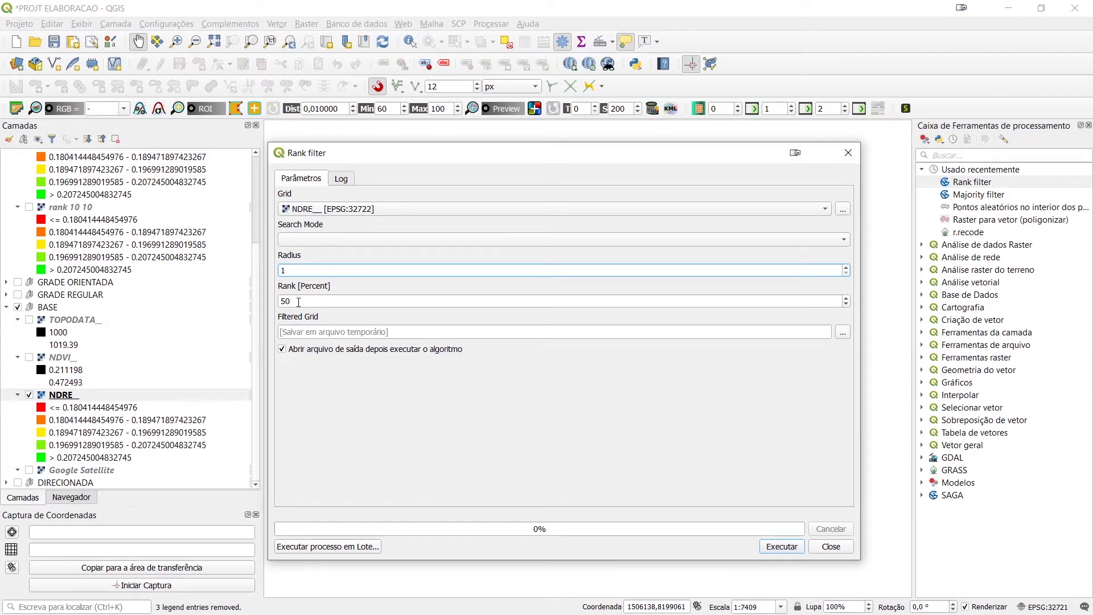
pyautogui.click(313, 302)
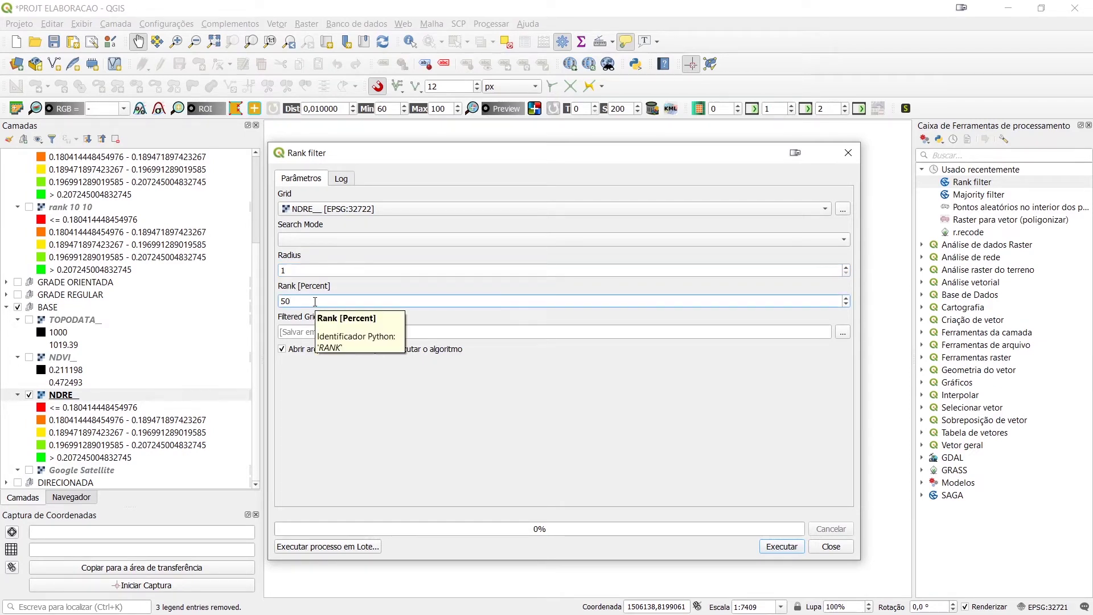
pyautogui.click(423, 422)
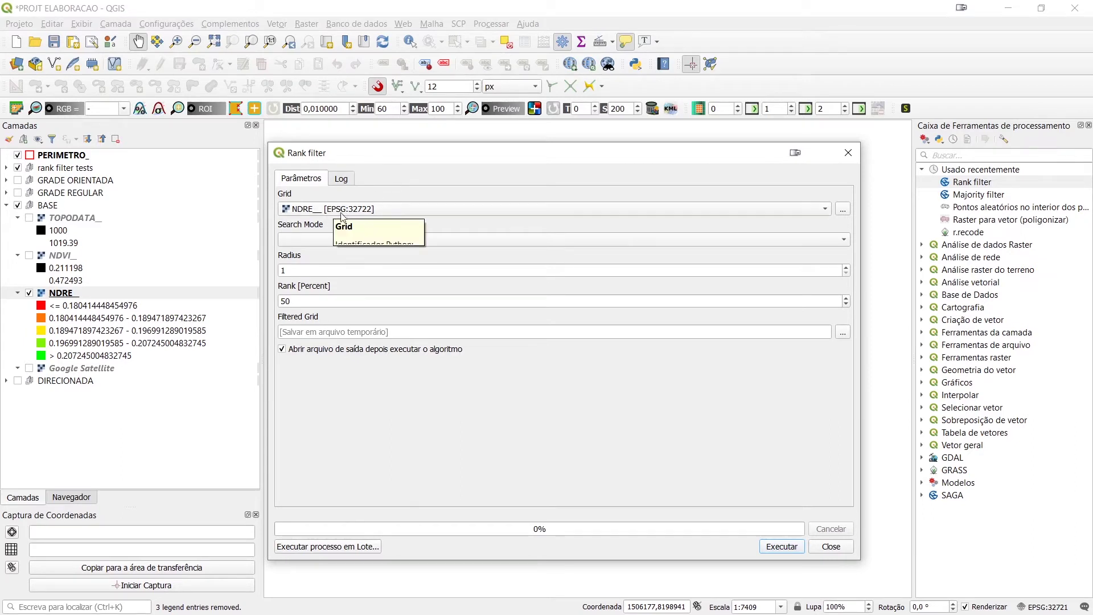
# Step: Run the Rank filter on NDRE__ with Circle search mode, radius 10 and rank 50 percent, then close the tool
pyautogui.click(311, 239)
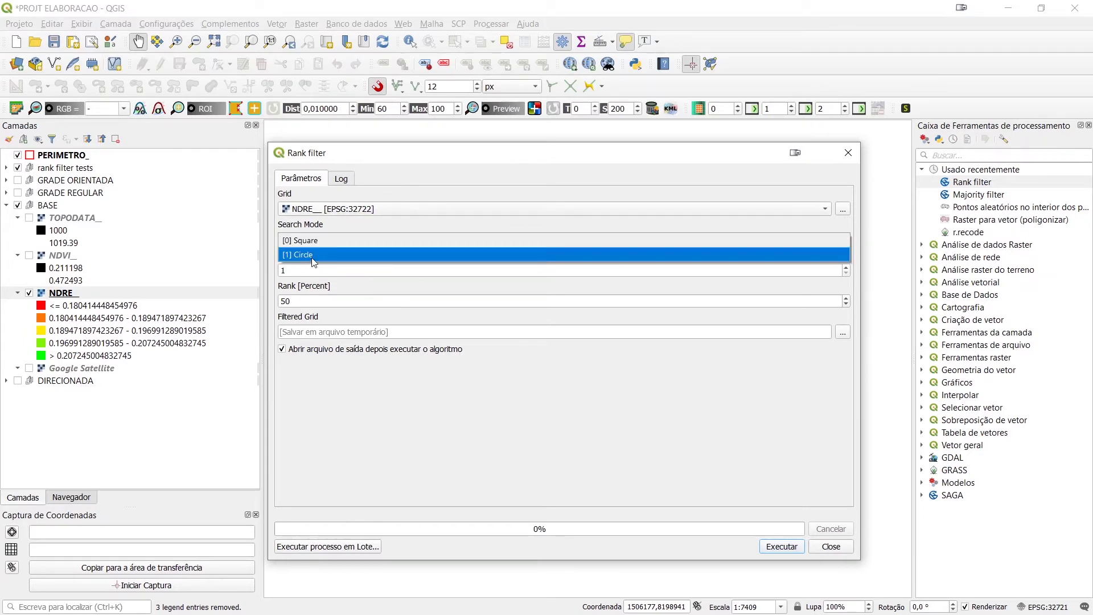
pyautogui.click(312, 255)
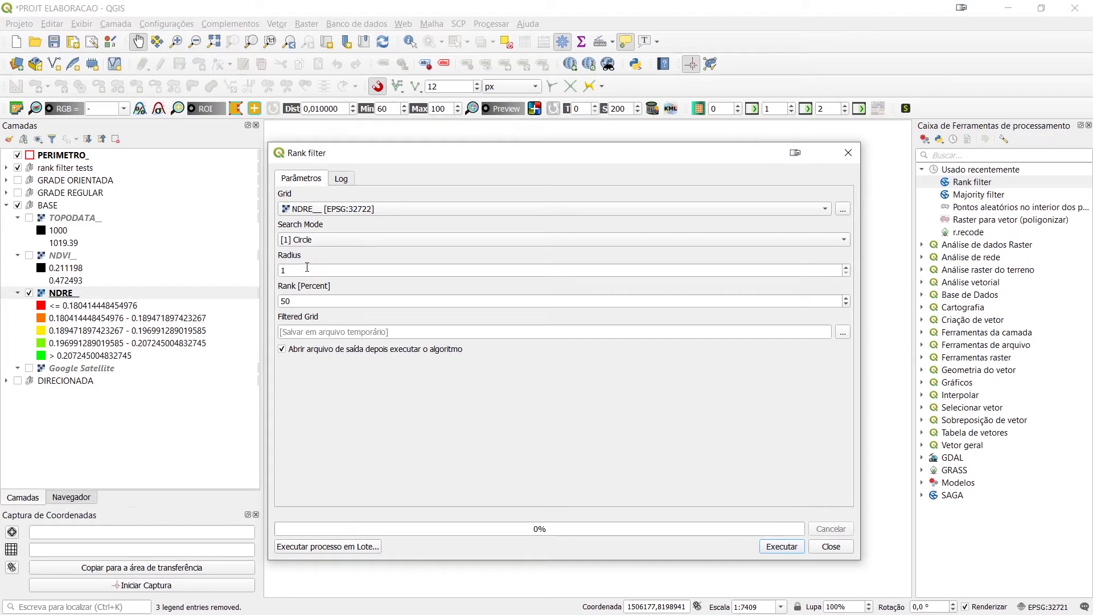
pyautogui.click(303, 269)
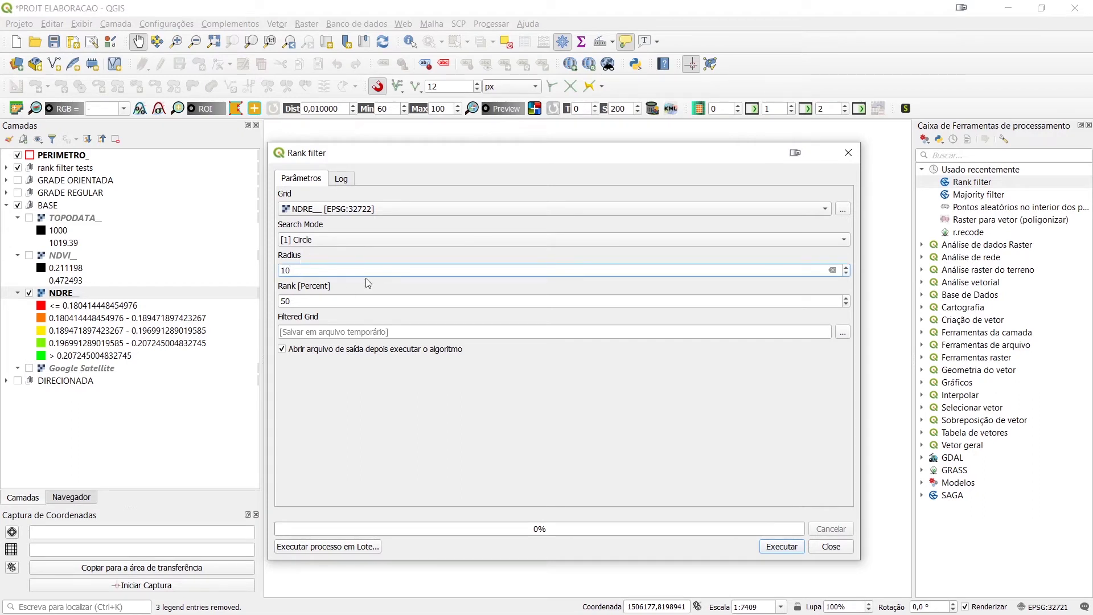
pyautogui.click(300, 303)
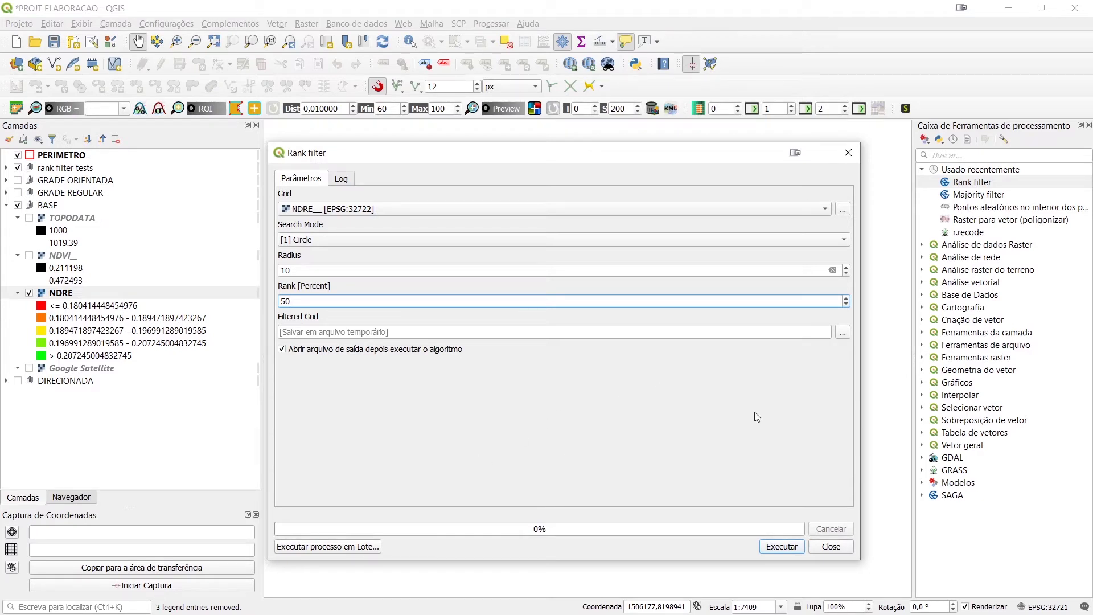
pyautogui.click(782, 546)
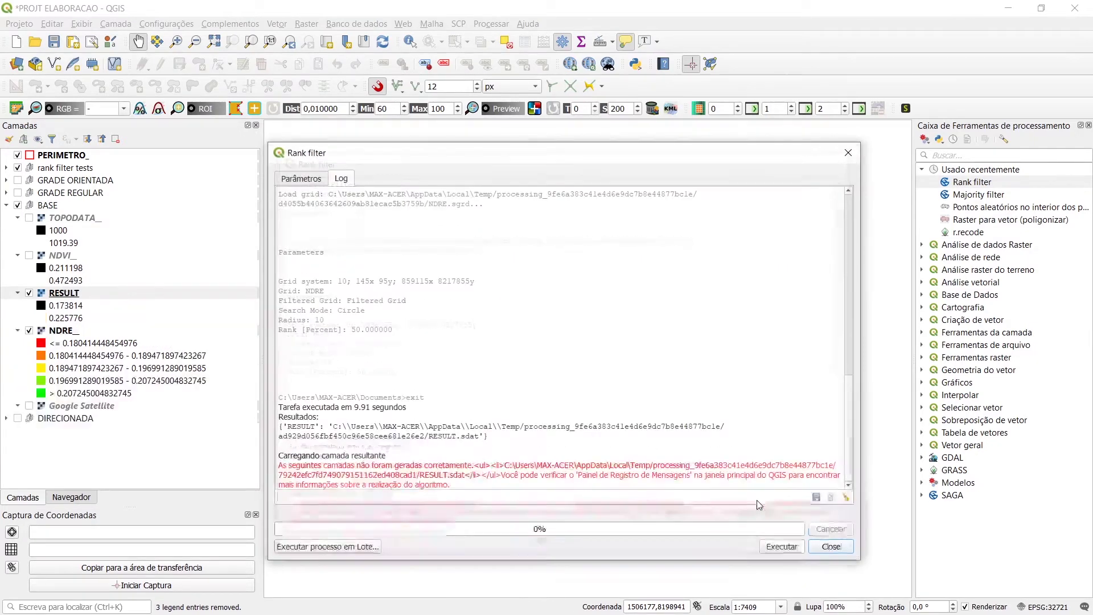
pyautogui.click(831, 546)
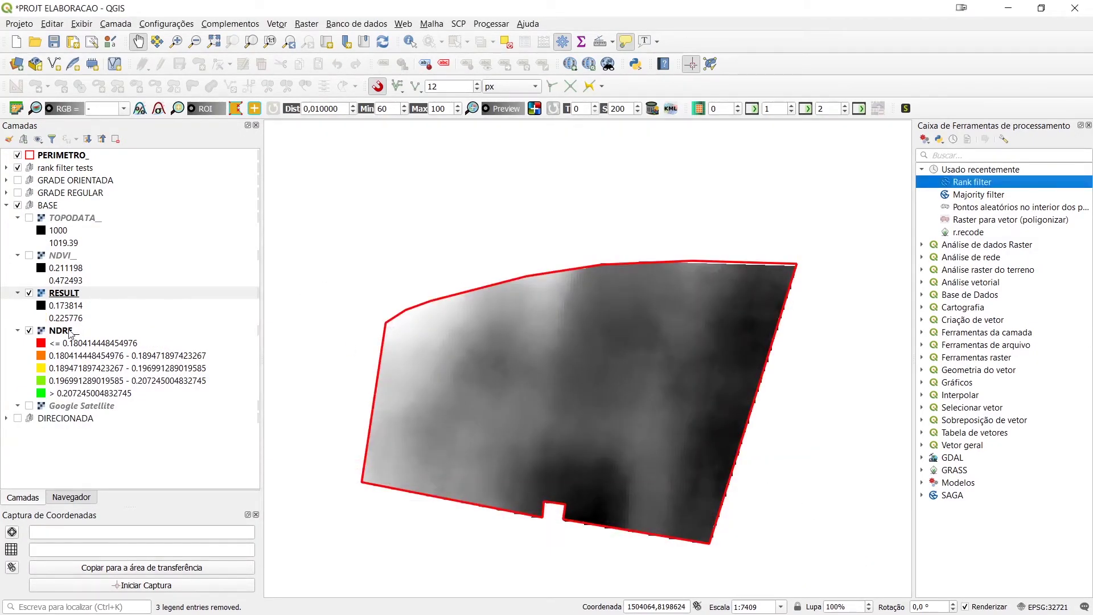
# Step: Copy the style of the NDRE__ layer and paste it onto the RESULT layer
pyautogui.rightClick(68, 331)
pyautogui.moveTo(227, 573)
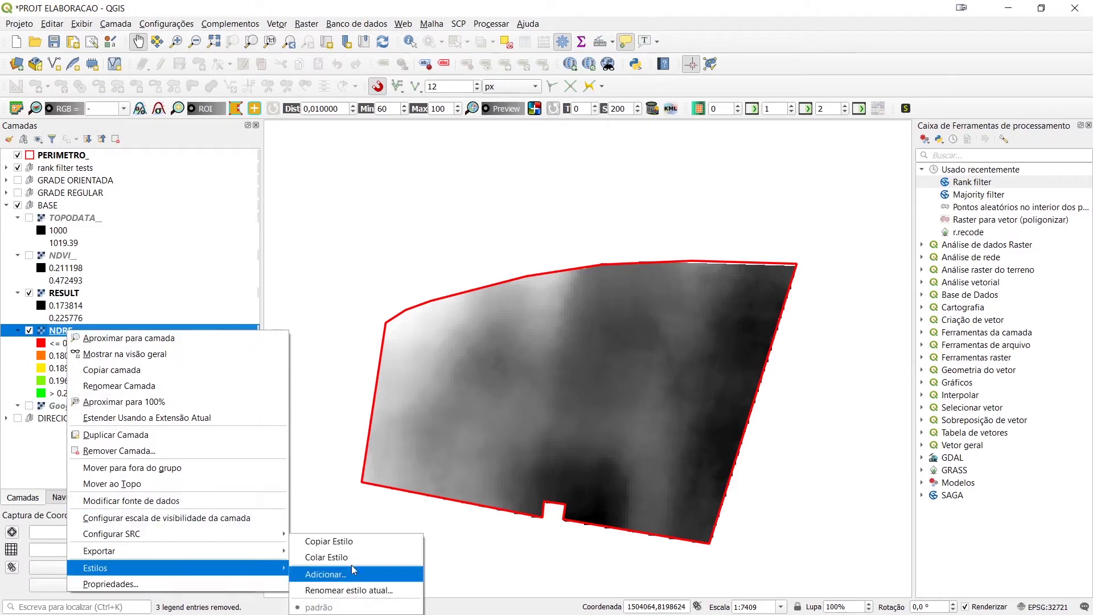
pyautogui.click(376, 543)
pyautogui.rightClick(63, 294)
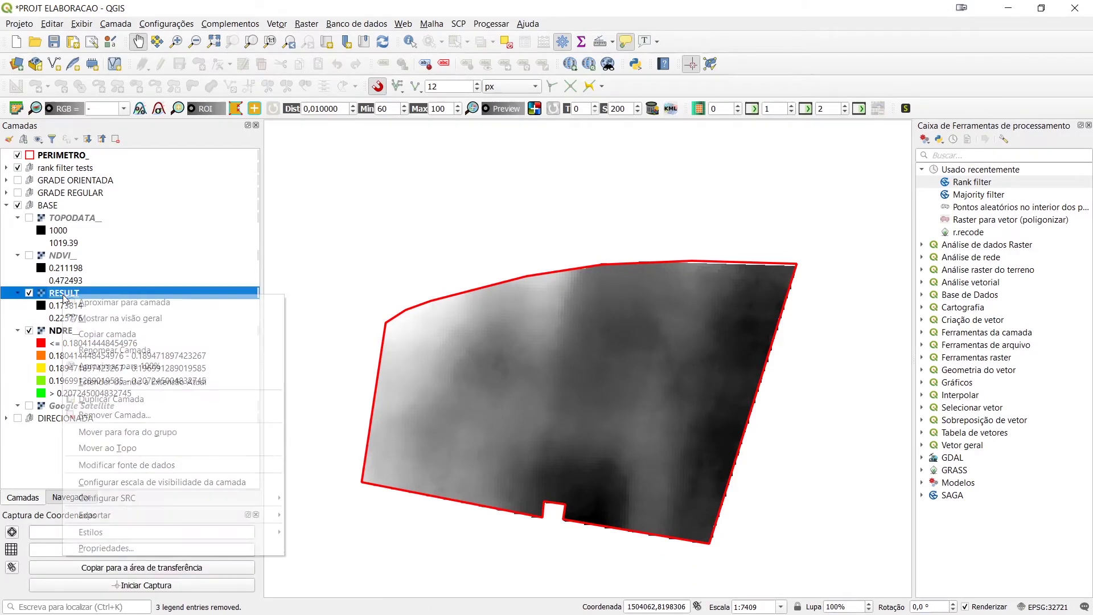
pyautogui.moveTo(217, 532)
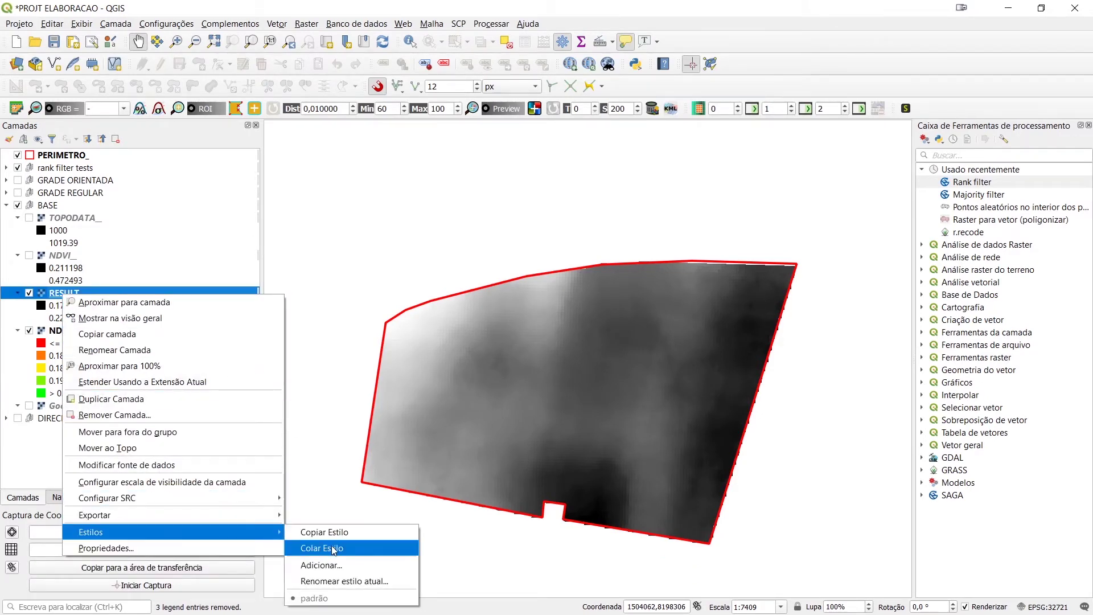
pyautogui.click(332, 549)
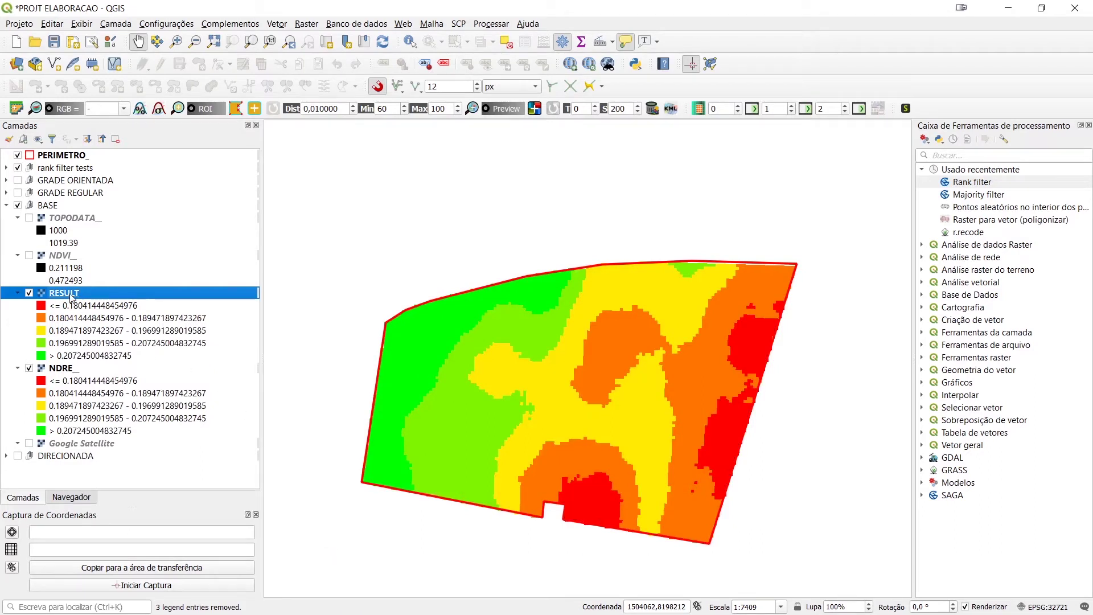
# Step: Move the RESULT layer directly below PERIMETRO_ and toggle its visibility to compare it with NDRE__
pyautogui.moveTo(72, 293); pyautogui.dragTo(122, 166)
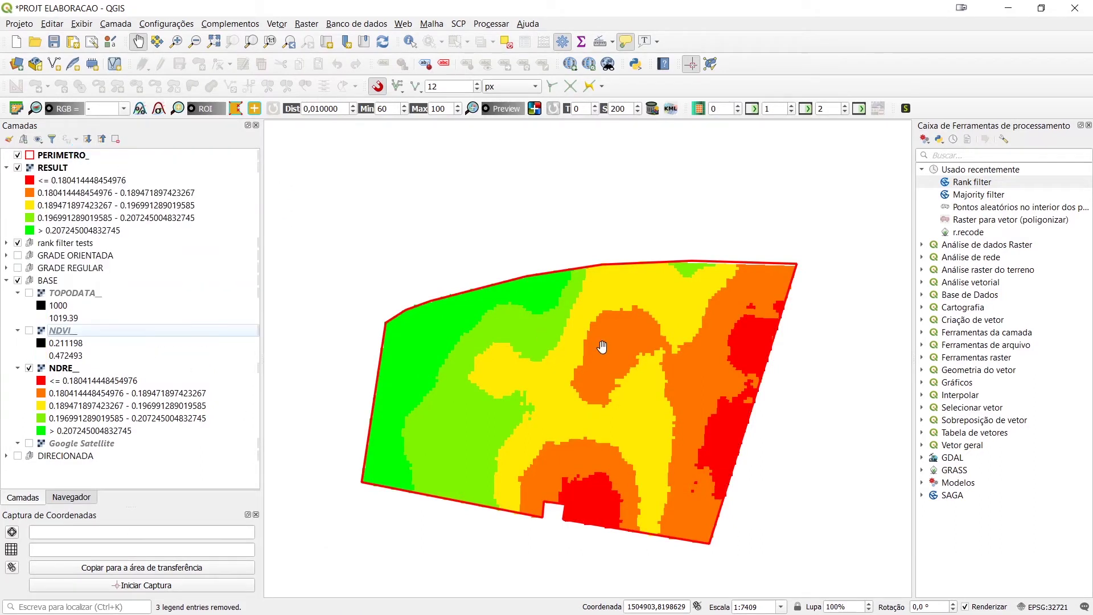
pyautogui.click(18, 168)
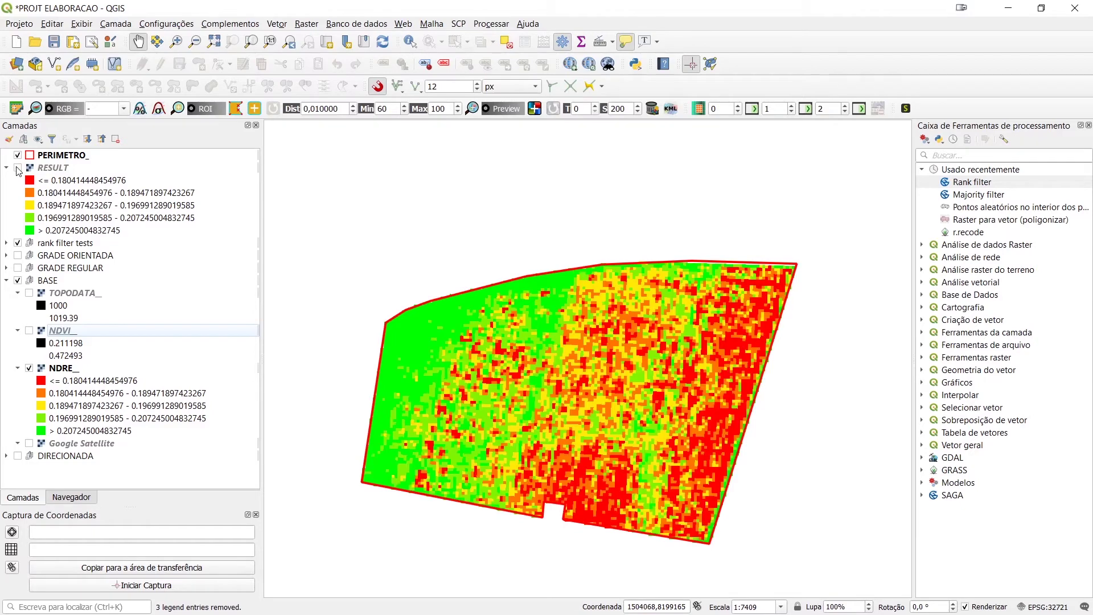
pyautogui.click(18, 168)
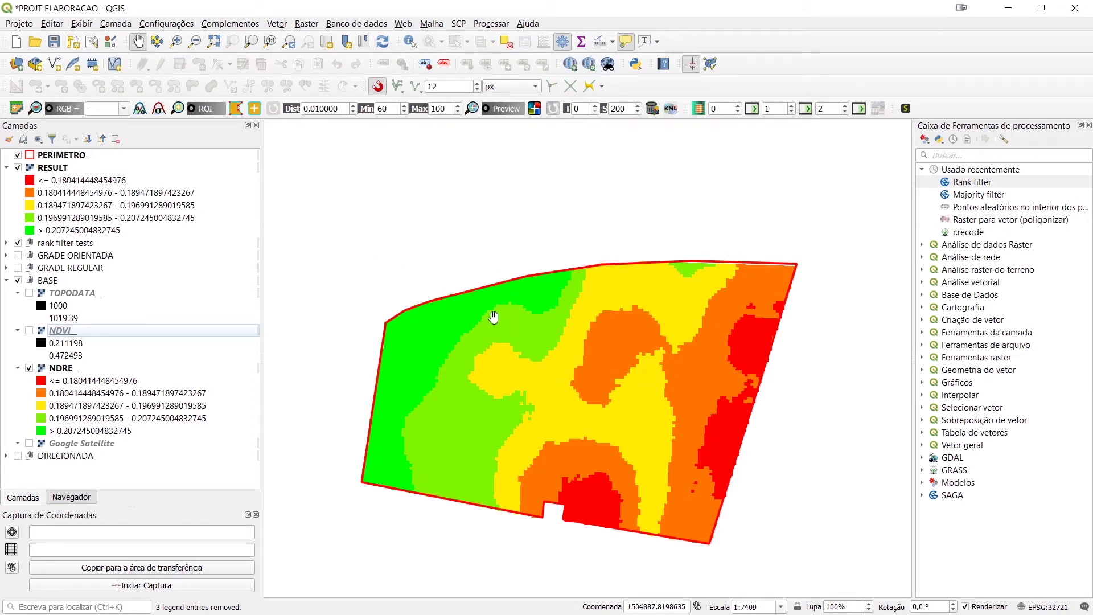
# Step: Examine the NDRE__ layer's symbology, including its interpolation, classification mode and class breaks
pyautogui.rightClick(63, 169)
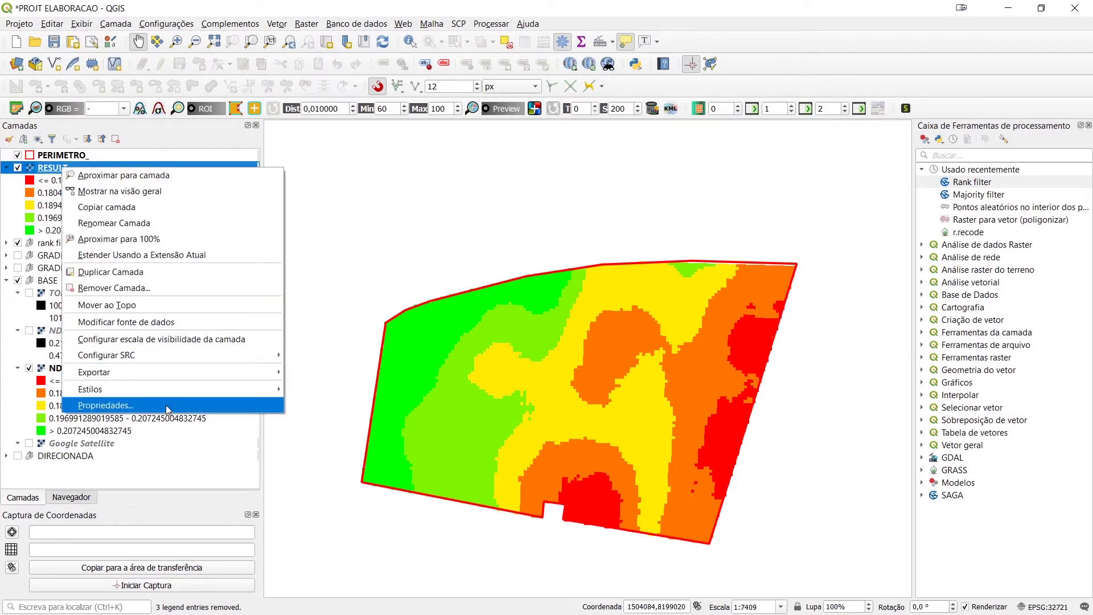
pyautogui.rightClick(50, 368)
pyautogui.click(116, 363)
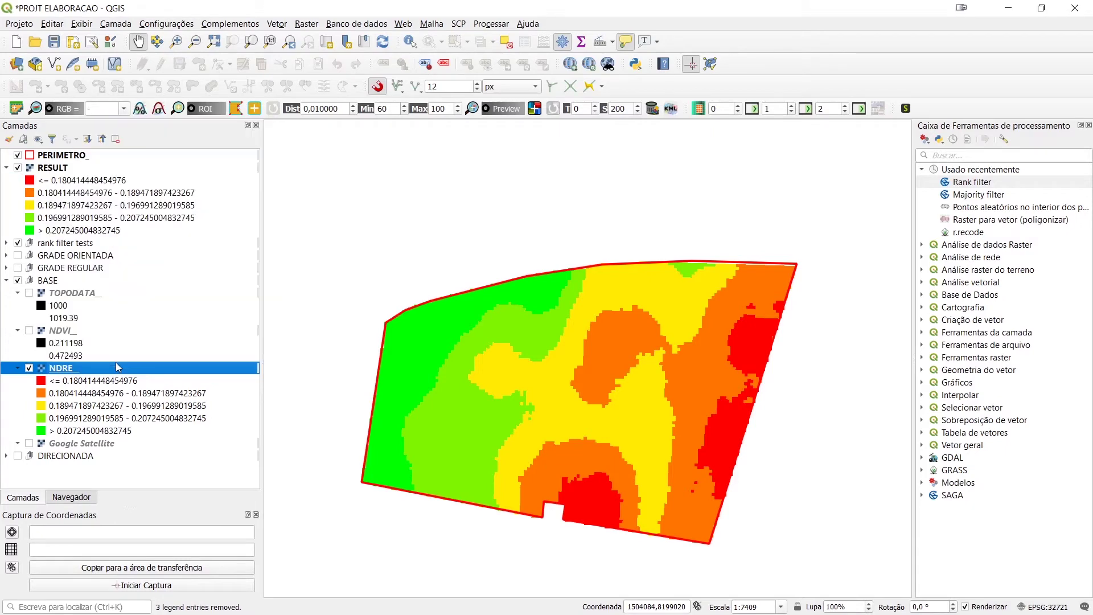
pyautogui.click(127, 95)
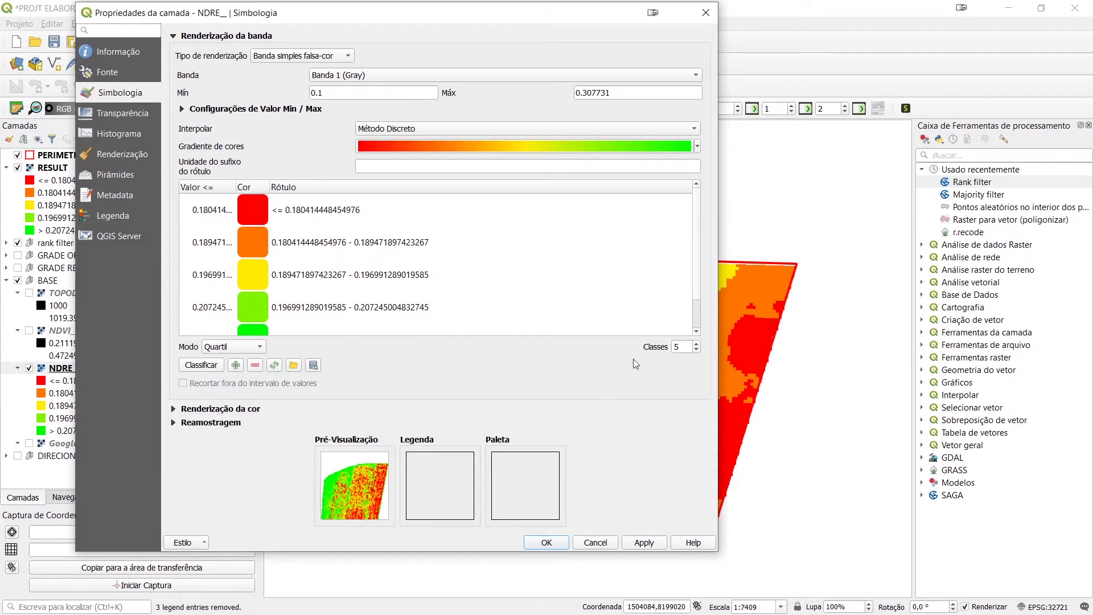
pyautogui.click(547, 543)
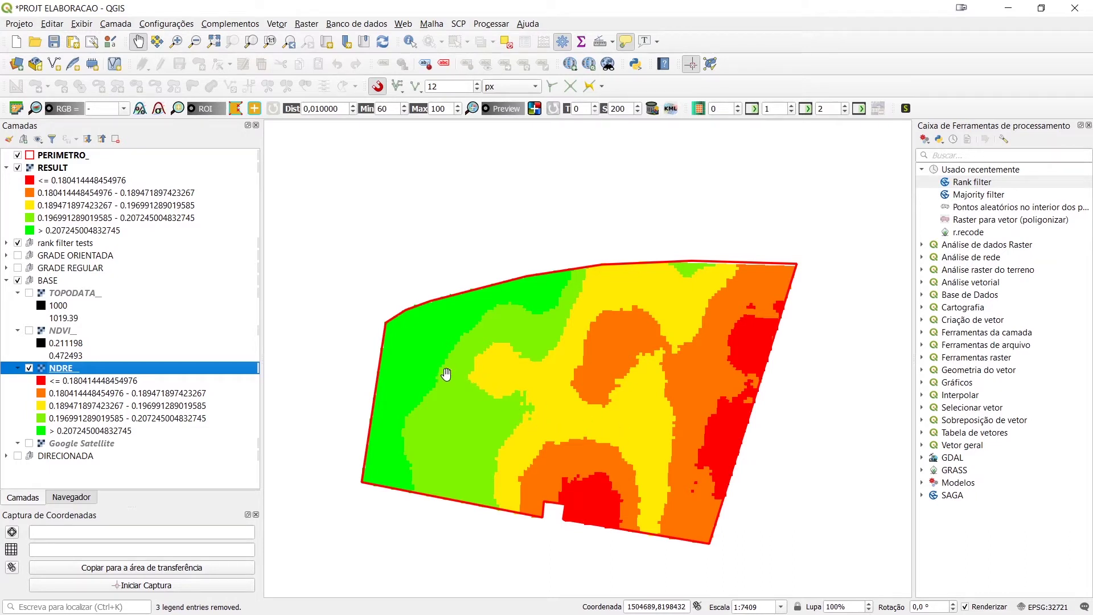
# Step: Identify the RESULT layer's pixel value at the edge of the central orange patch
pyautogui.click(55, 169)
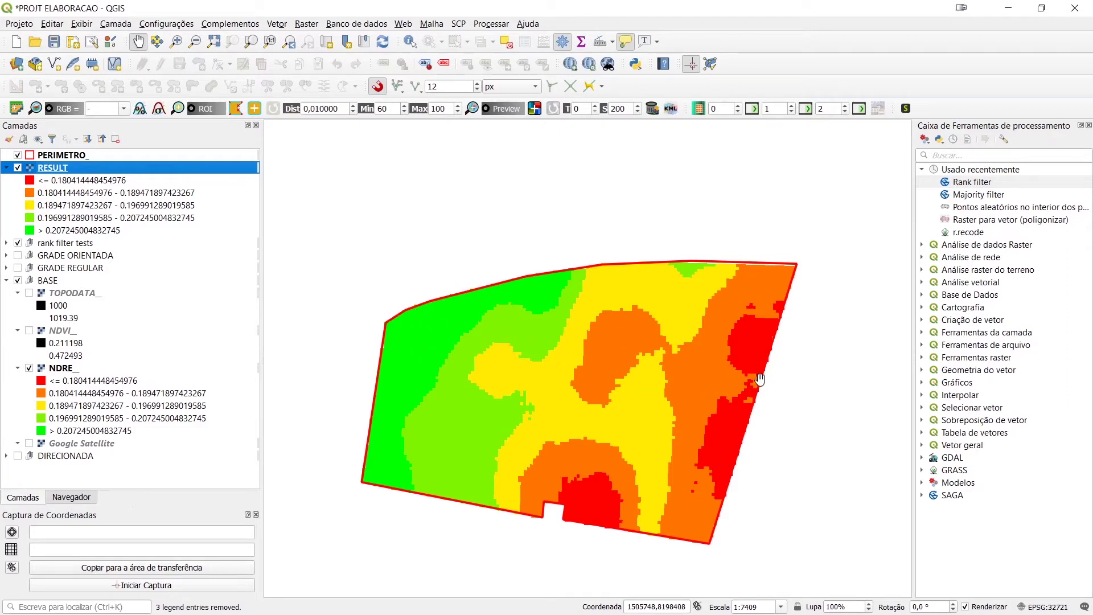
pyautogui.click(410, 42)
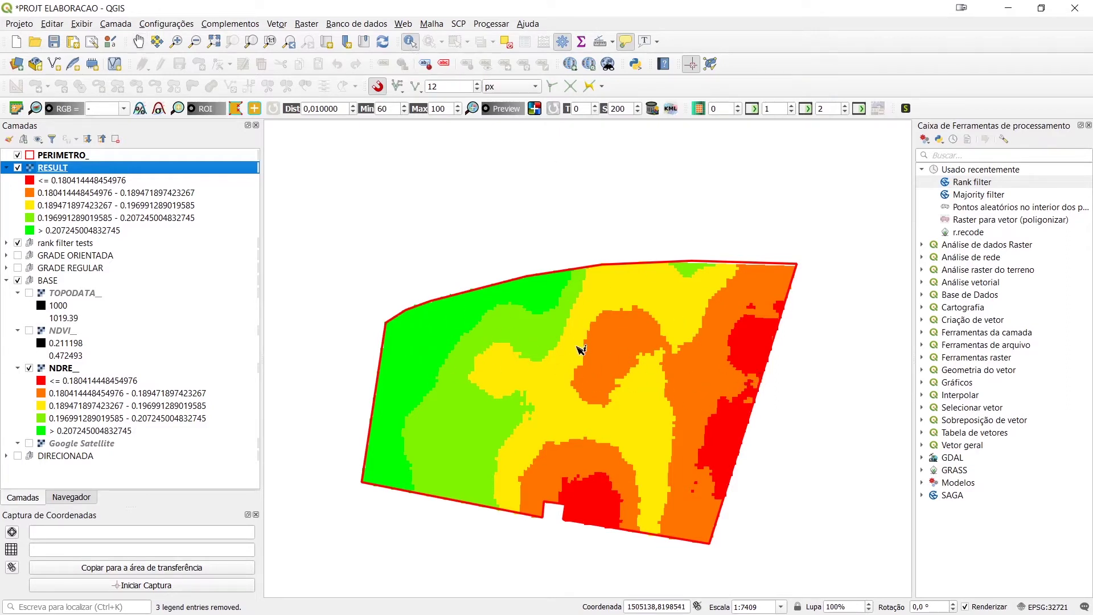
pyautogui.click(580, 349)
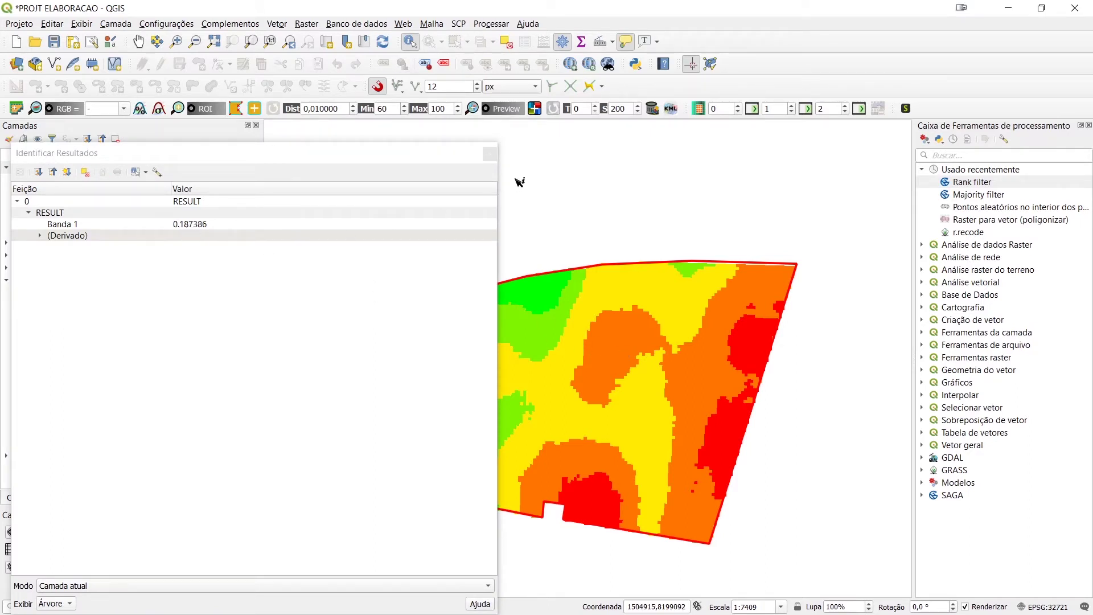
pyautogui.click(489, 154)
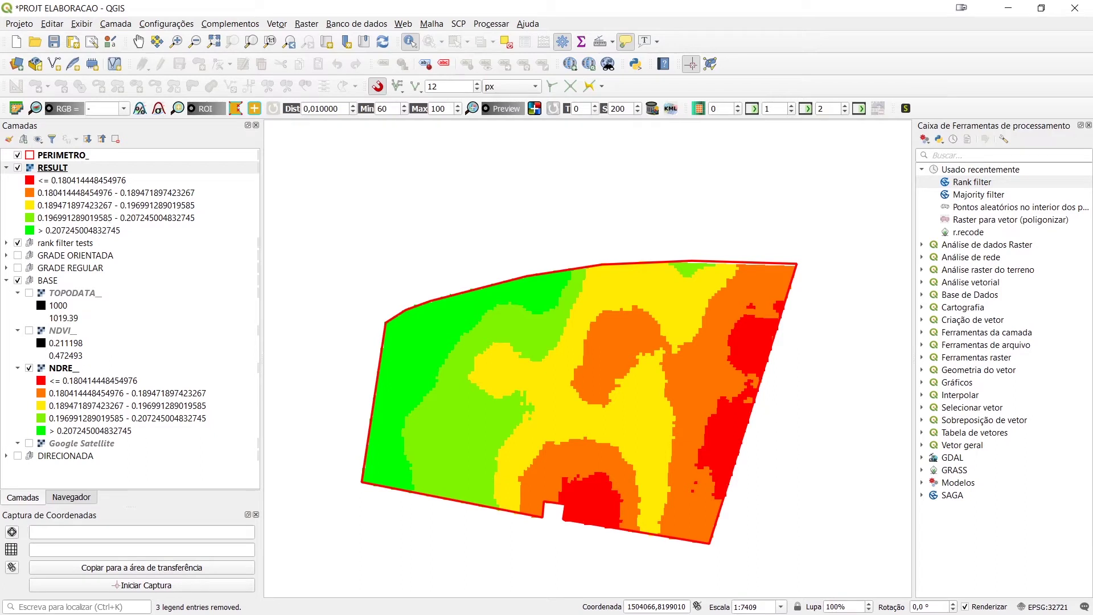
# Step: Bring reclass.txt into view in Notepad and examine how its rules assign value ranges to classes 1 to 5
pyautogui.moveTo(0, 393); pyautogui.dragTo(473, 240)
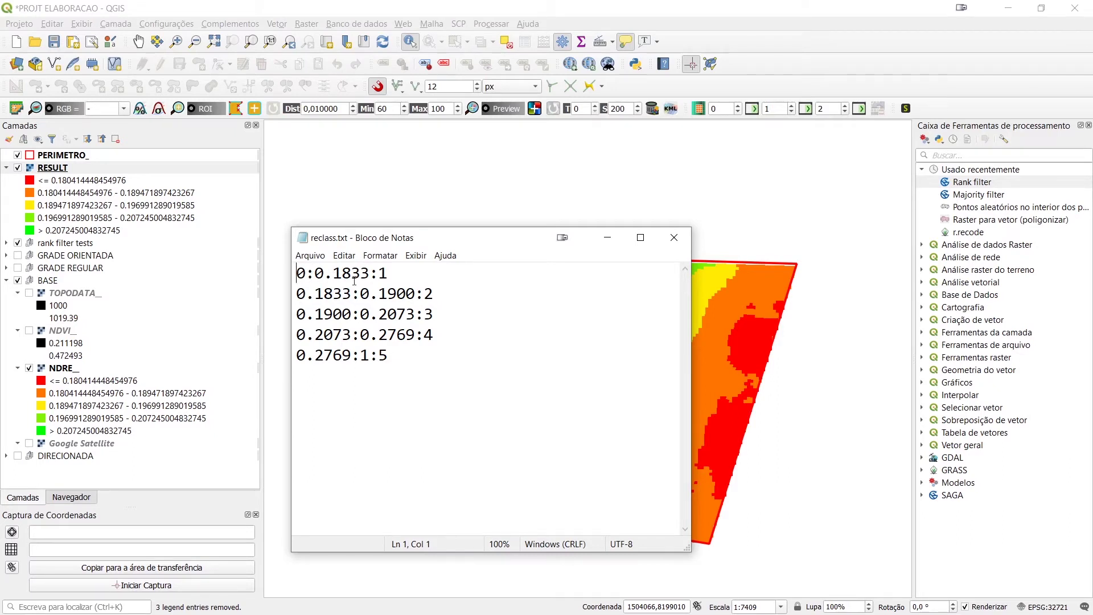
pyautogui.click(391, 276)
pyautogui.click(379, 275)
pyautogui.moveTo(298, 273); pyautogui.dragTo(380, 277)
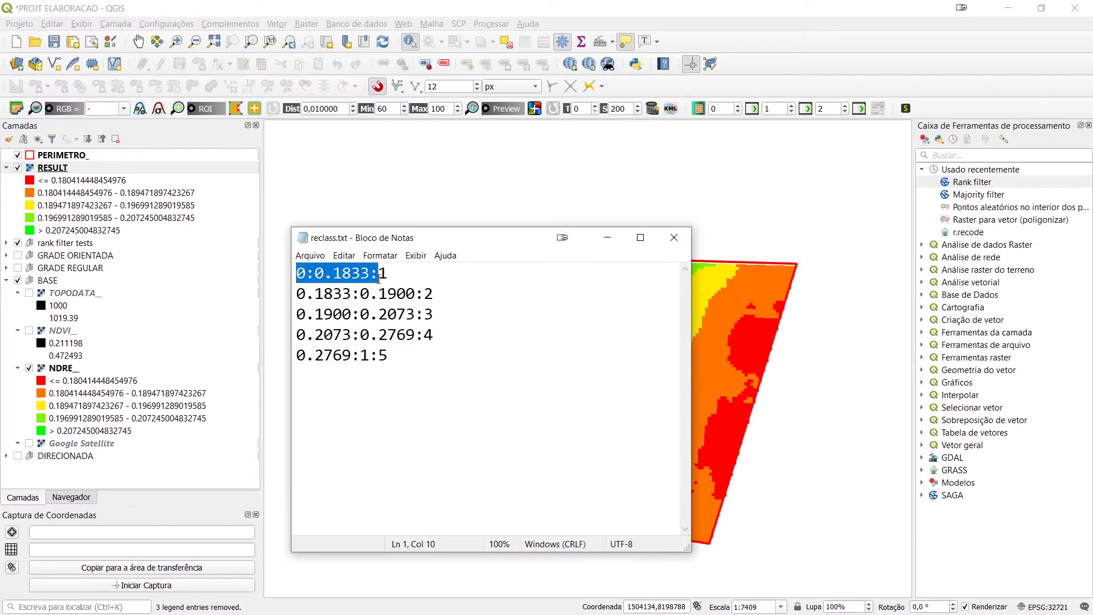
pyautogui.click(389, 274)
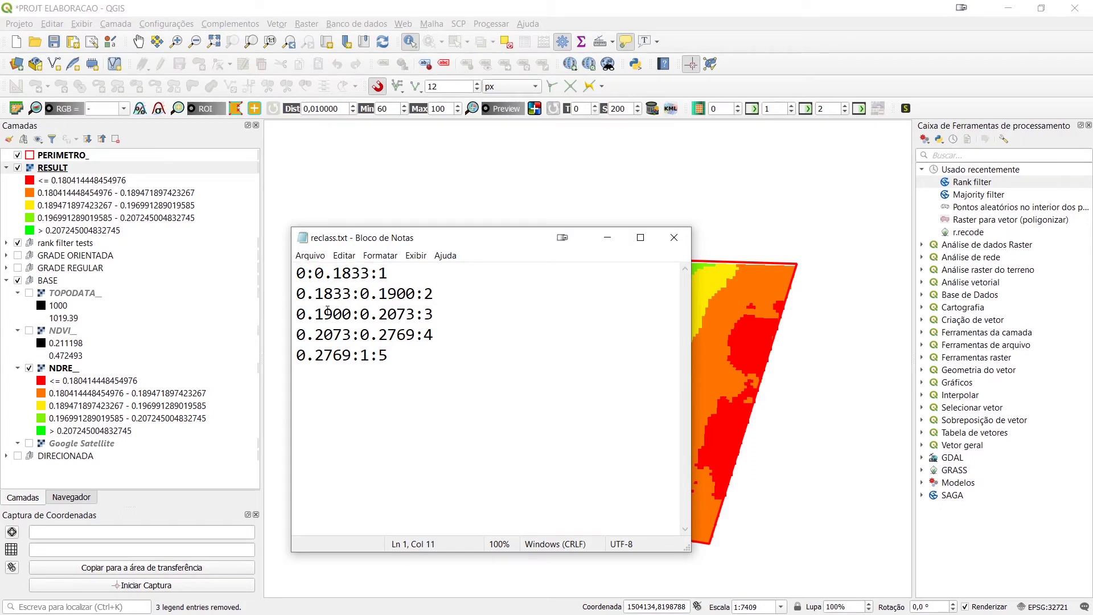
pyautogui.moveTo(297, 294); pyautogui.dragTo(445, 294)
pyautogui.click(492, 336)
pyautogui.moveTo(521, 243); pyautogui.dragTo(0, 228)
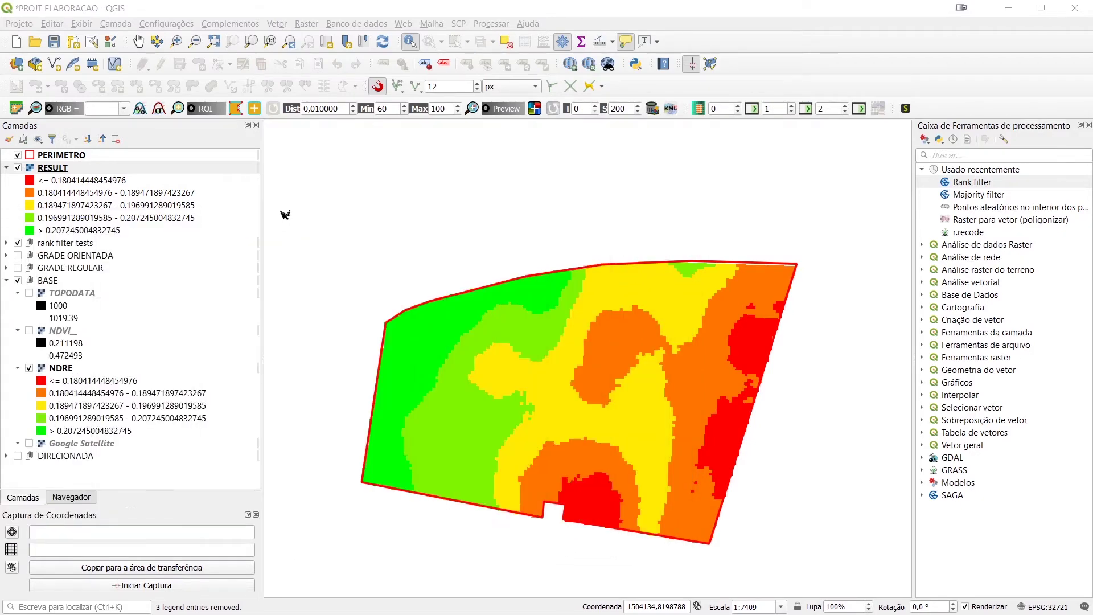
# Step: Run r.recode on the RESULT layer with reclass.txt from the PROJ_QGIS folder as the rules file, saving to a temporary output
pyautogui.click(983, 154)
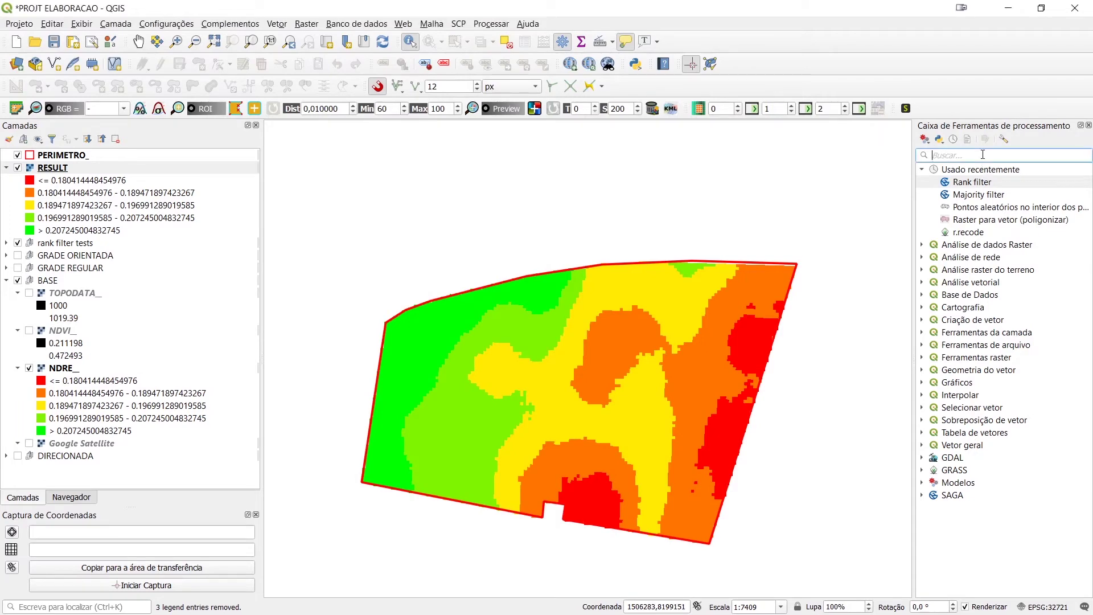
pyautogui.click(973, 233)
pyautogui.doubleClick(972, 233)
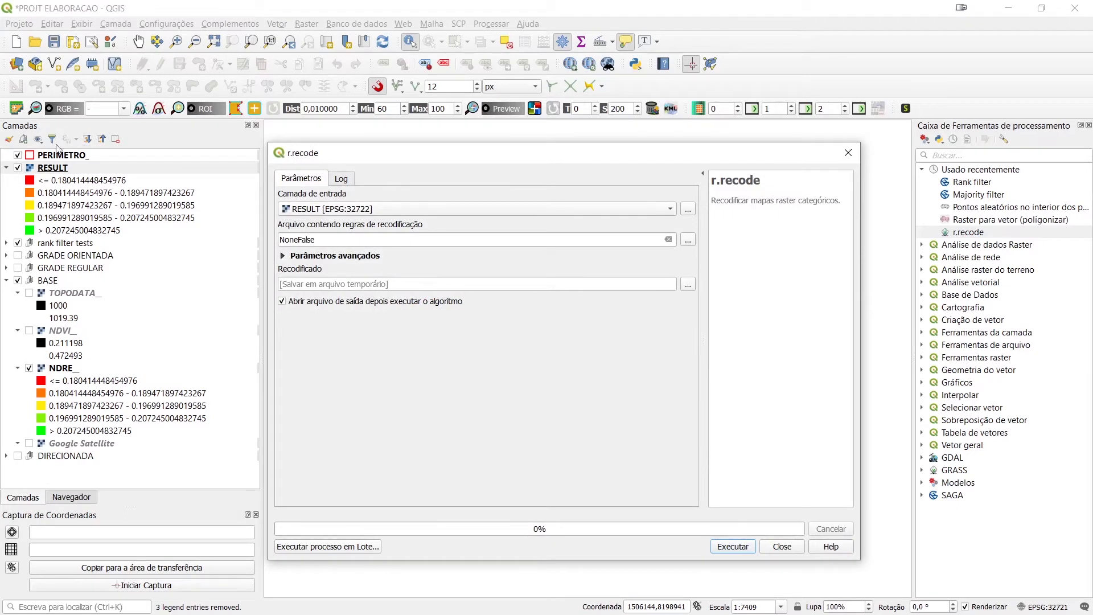
pyautogui.click(389, 208)
pyautogui.click(533, 365)
pyautogui.click(687, 239)
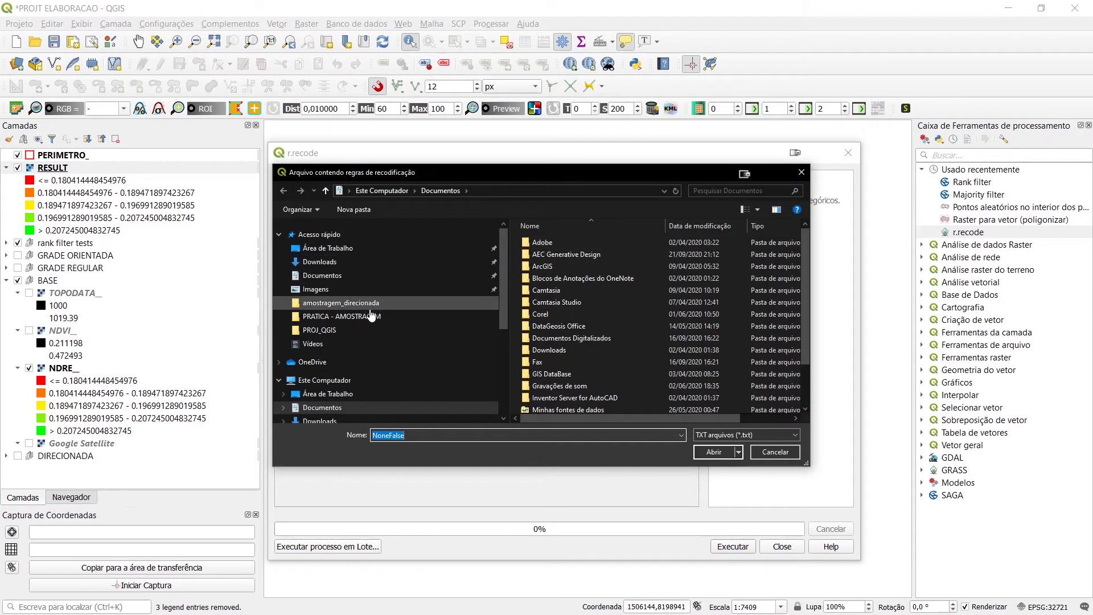
pyautogui.click(371, 316)
pyautogui.doubleClick(573, 245)
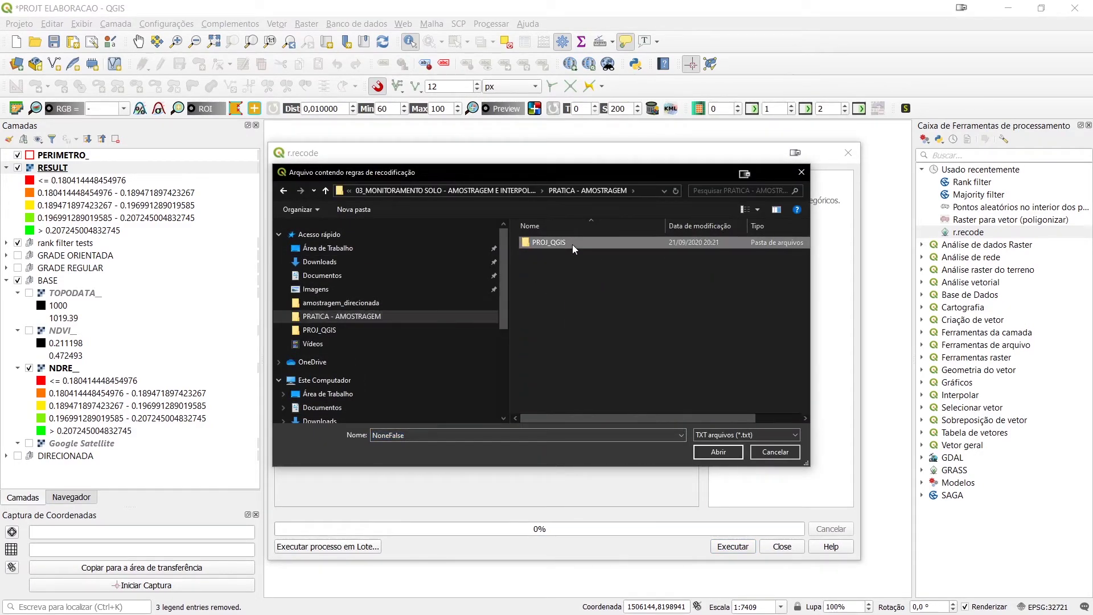
pyautogui.click(548, 330)
pyautogui.click(719, 452)
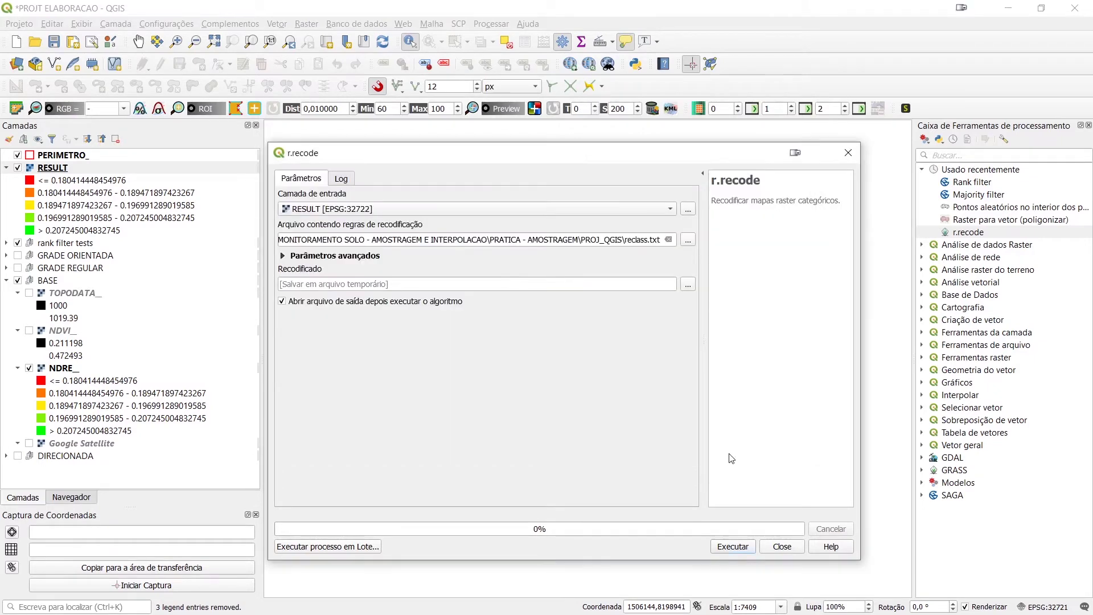
pyautogui.click(733, 547)
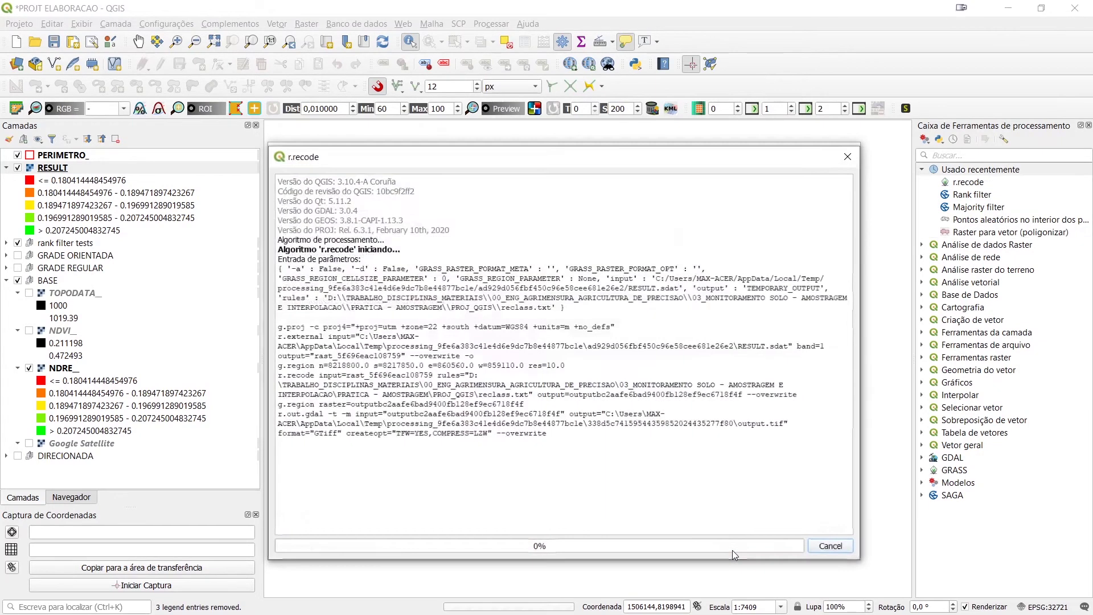
pyautogui.click(782, 547)
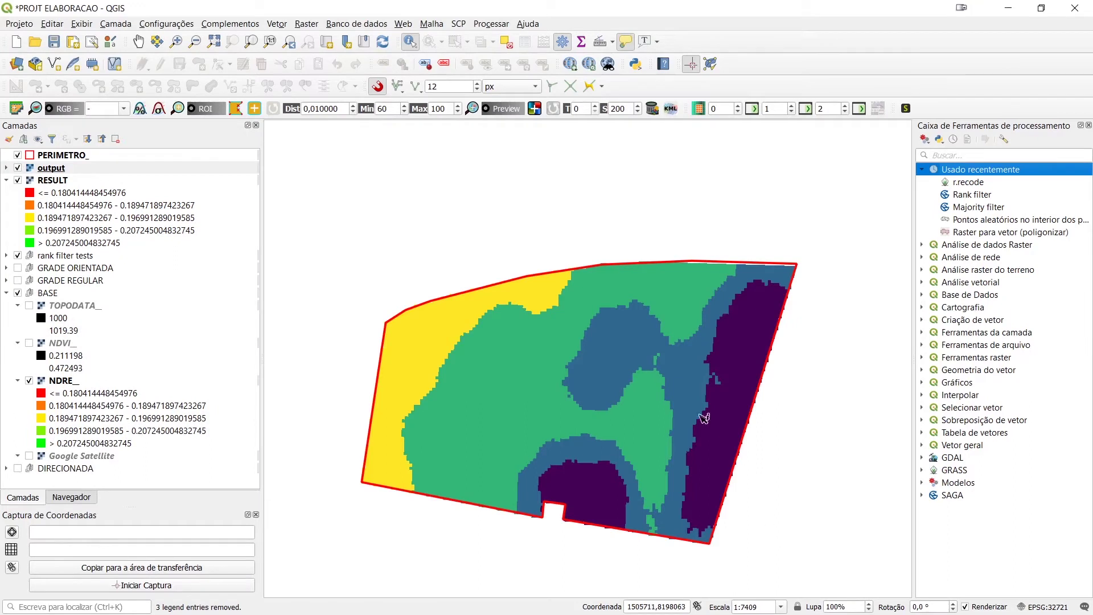
# Step: Collapse the RESULT layer's legend and identify that layer's pixel value in the central part of the field
pyautogui.click(11, 182)
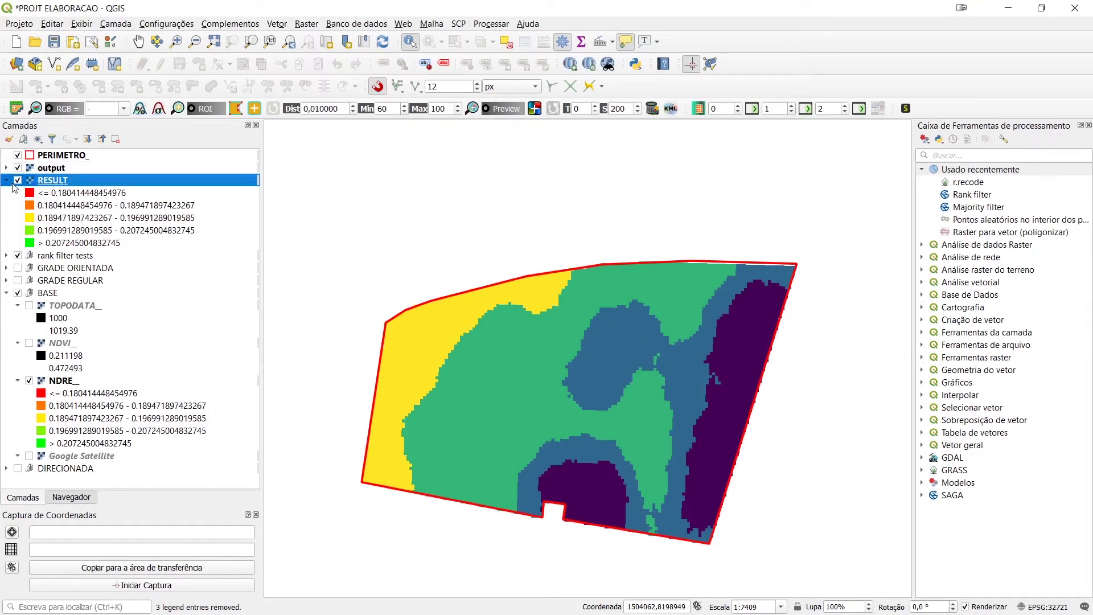
pyautogui.click(6, 181)
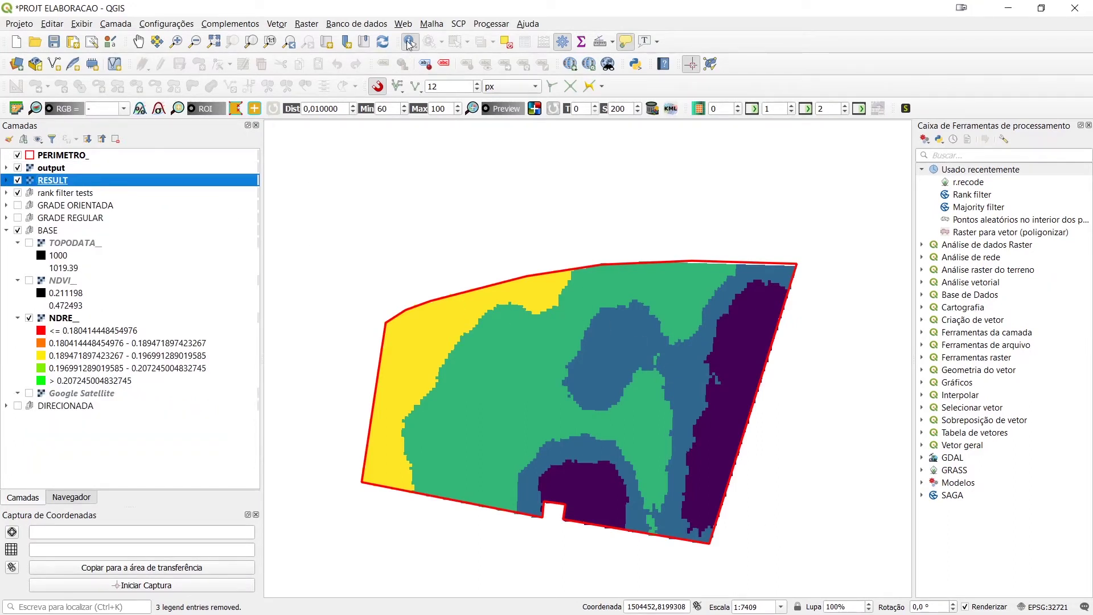
pyautogui.click(410, 45)
pyautogui.click(532, 378)
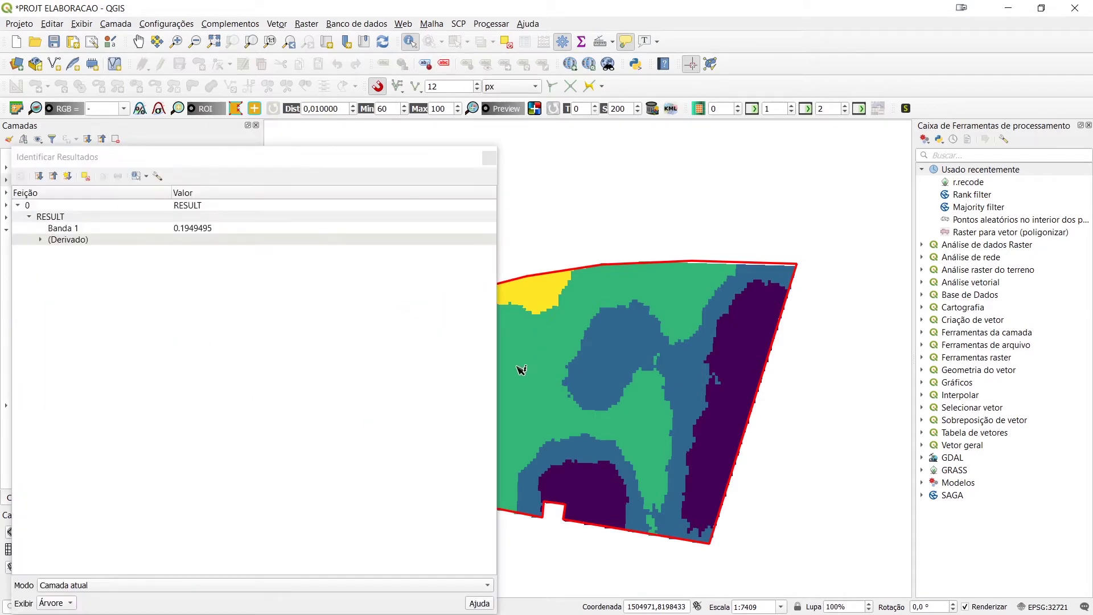
pyautogui.click(279, 207)
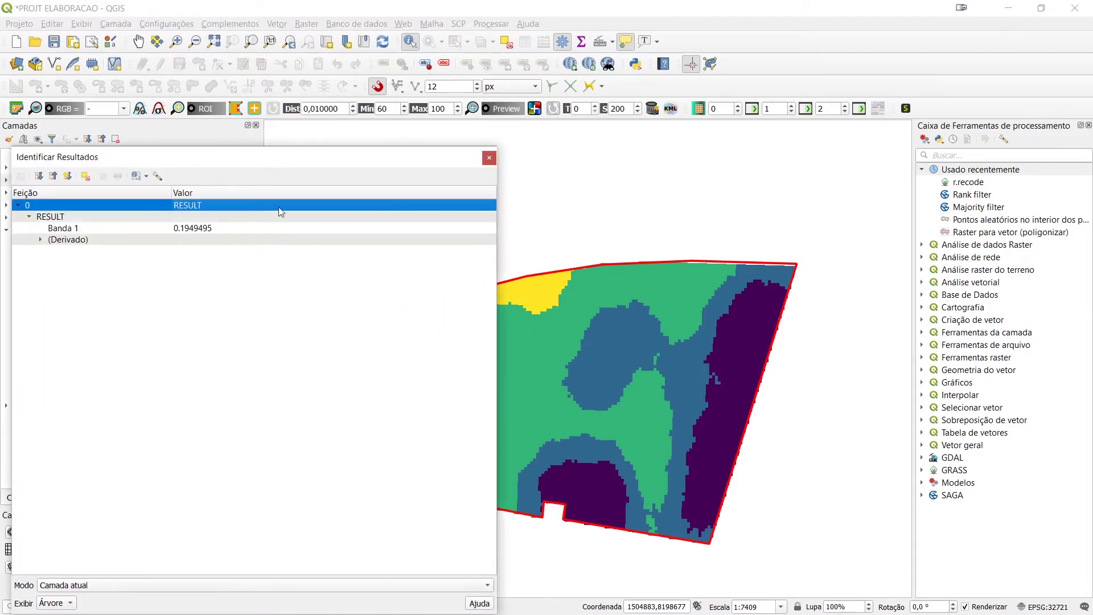
pyautogui.moveTo(387, 157); pyautogui.dragTo(470, 216)
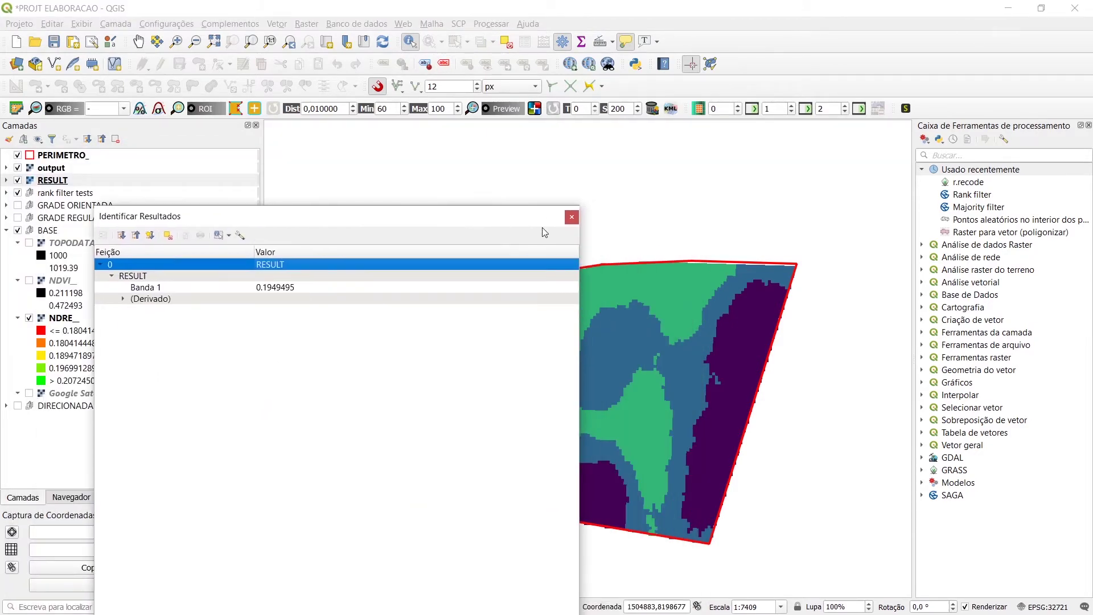
pyautogui.click(572, 217)
# Step: Identify the recoded output layer's class values in the yellow, blue and purple zones
pyautogui.click(73, 170)
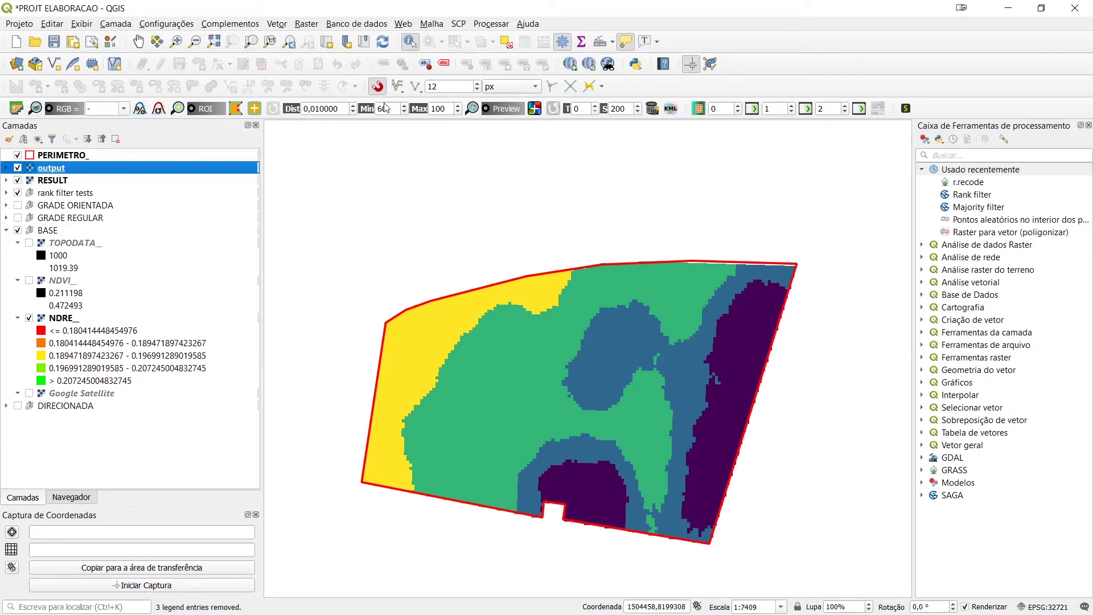
pyautogui.click(460, 320)
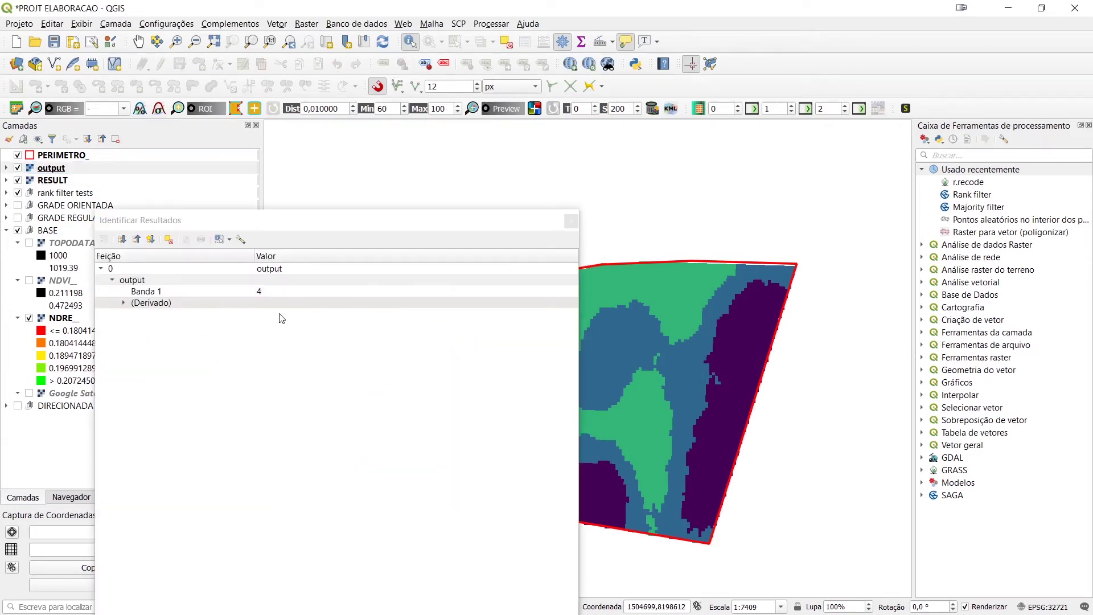
pyautogui.click(605, 366)
pyautogui.click(728, 391)
pyautogui.click(571, 221)
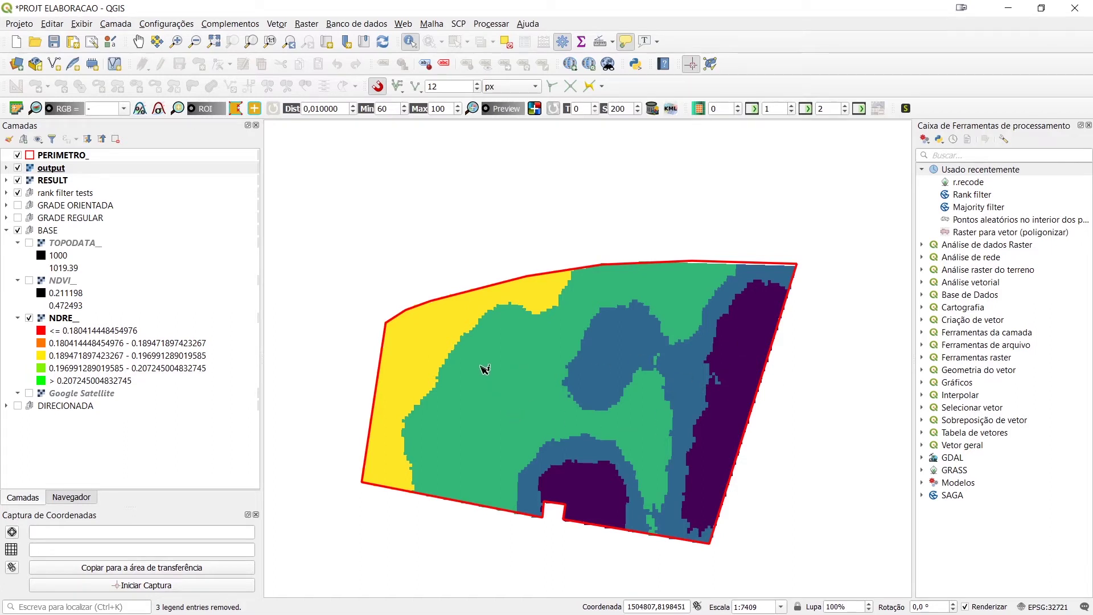
# Step: Examine the stray pixels and jagged zone edges in the recoded output layer up close
pyautogui.scroll(3, 683, 376)
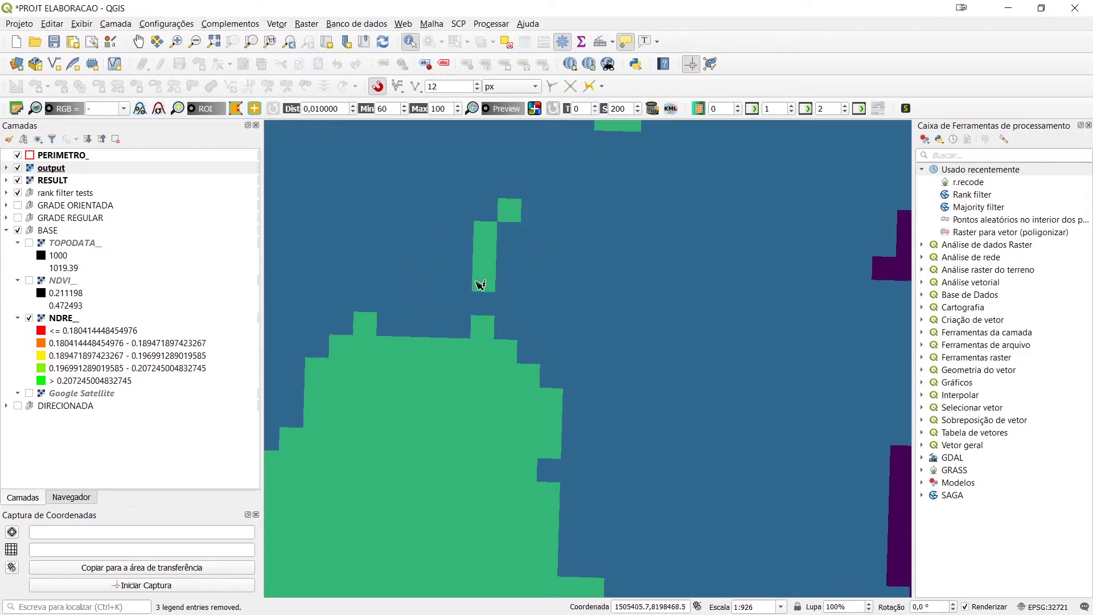
pyautogui.scroll(-2, 481, 316)
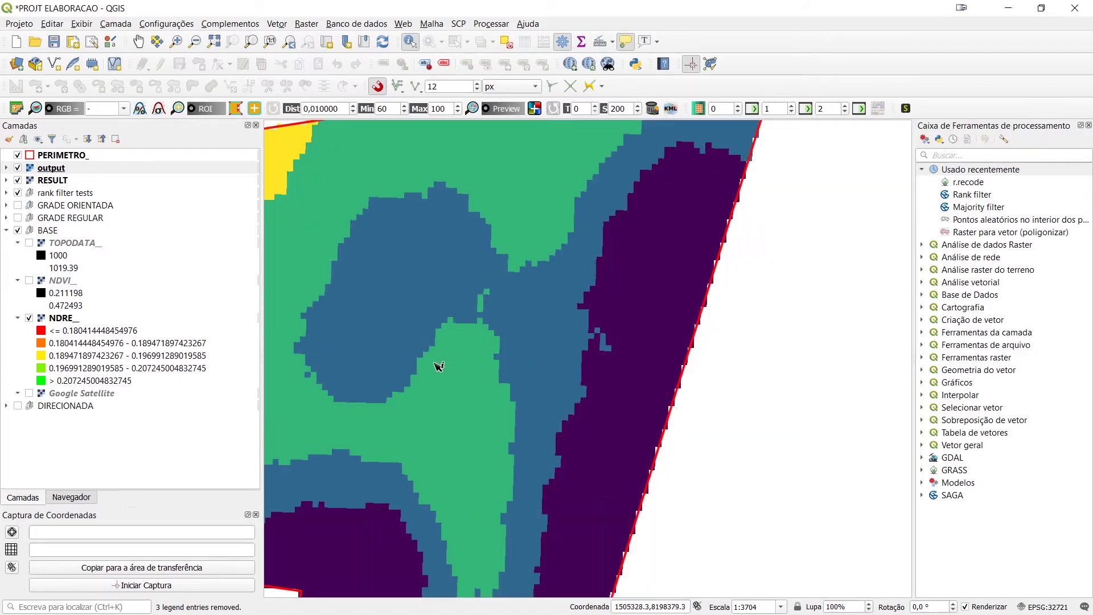
pyautogui.scroll(3, 308, 374)
pyautogui.scroll(1, 308, 374)
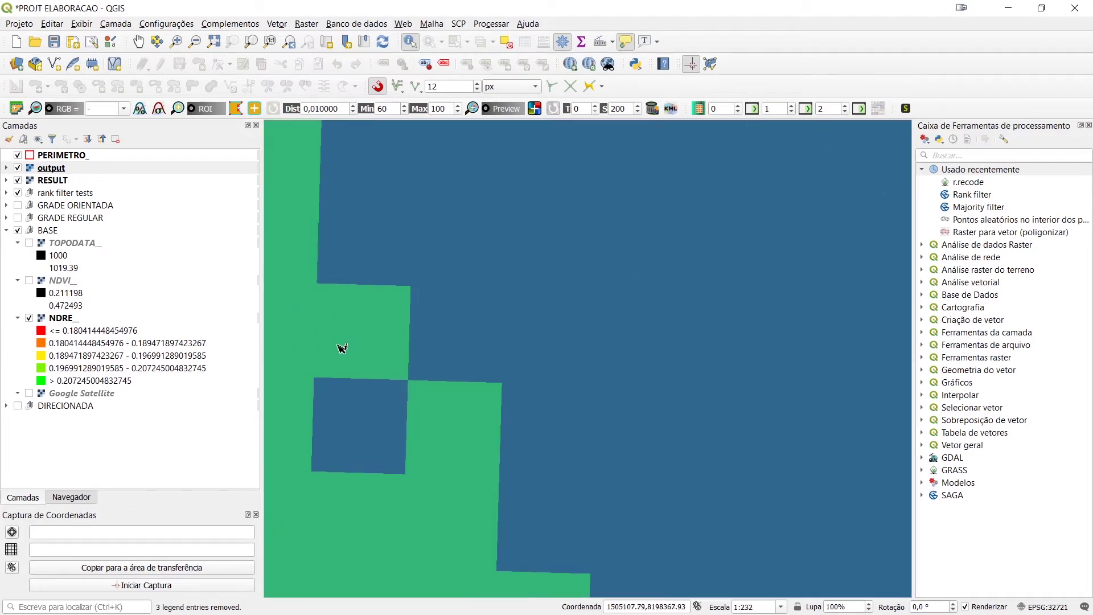
pyautogui.scroll(-1, 341, 346)
pyautogui.scroll(-2, 379, 391)
pyautogui.scroll(4, 533, 442)
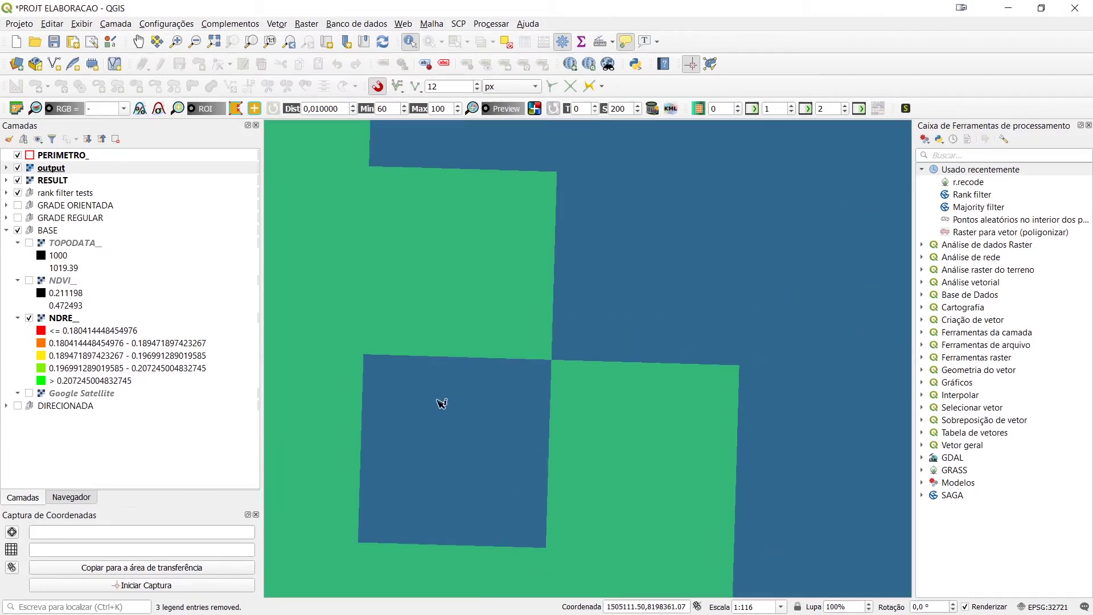
pyautogui.scroll(-5, 456, 447)
pyautogui.scroll(-2, 450, 455)
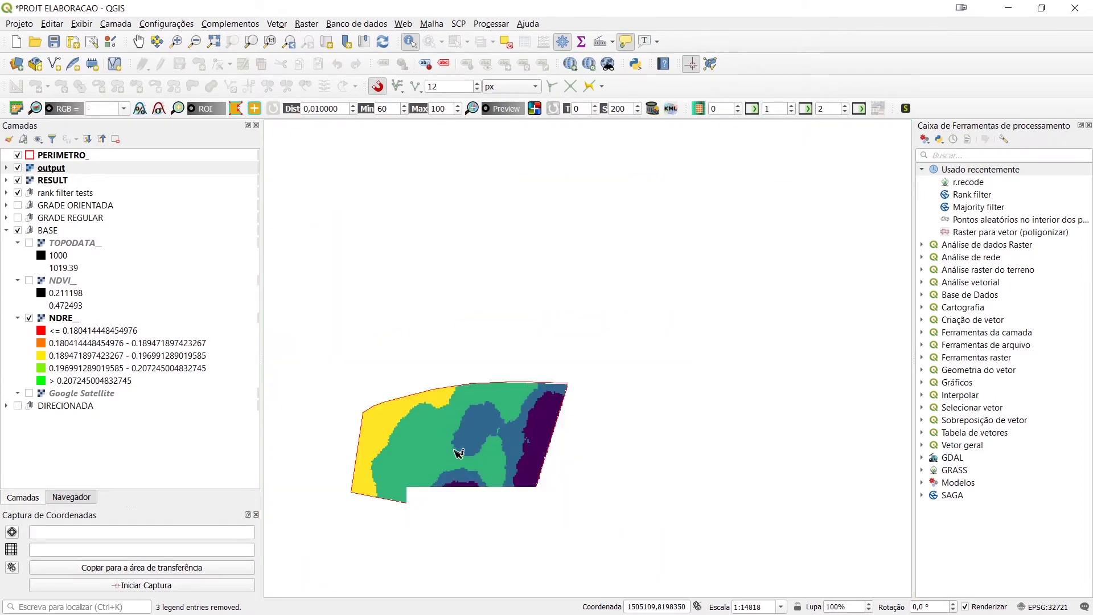
pyautogui.moveTo(447, 468); pyautogui.dragTo(482, 433)
pyautogui.scroll(1, 481, 433)
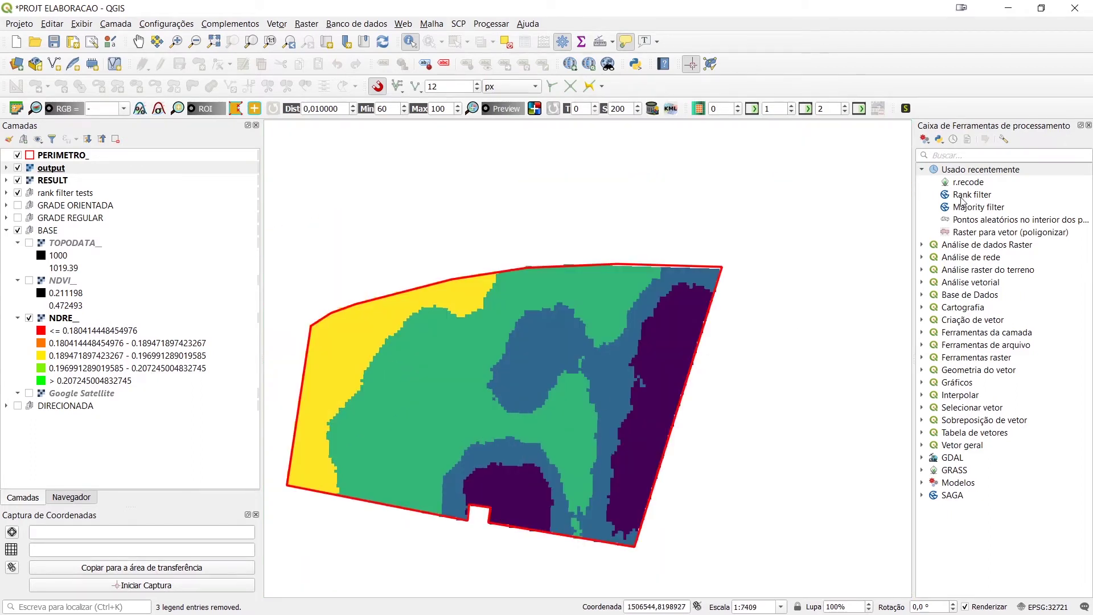
# Step: Run the Rank filter on the output layer with Circle search mode, radius 10 and rank 50 percent
pyautogui.click(973, 196)
pyautogui.doubleClick(972, 196)
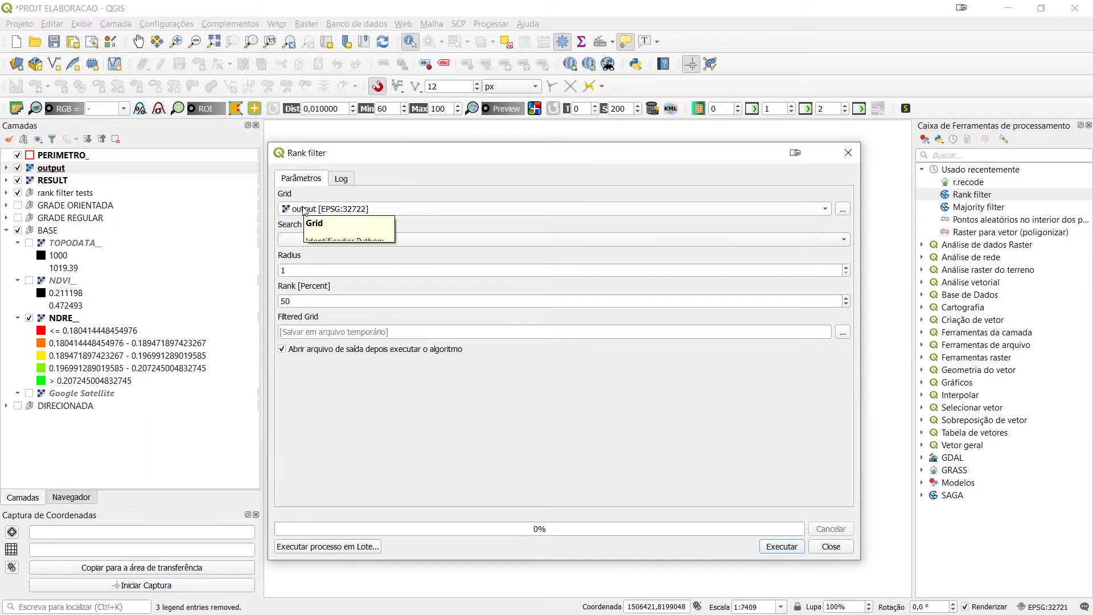
pyautogui.click(482, 240)
pyautogui.click(308, 254)
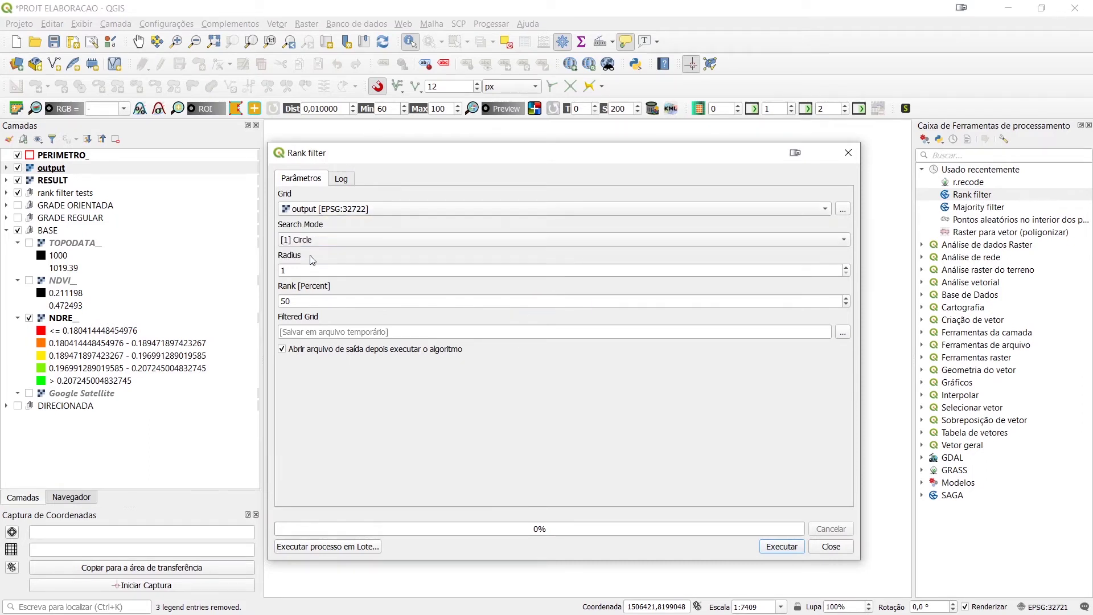
pyautogui.click(307, 273)
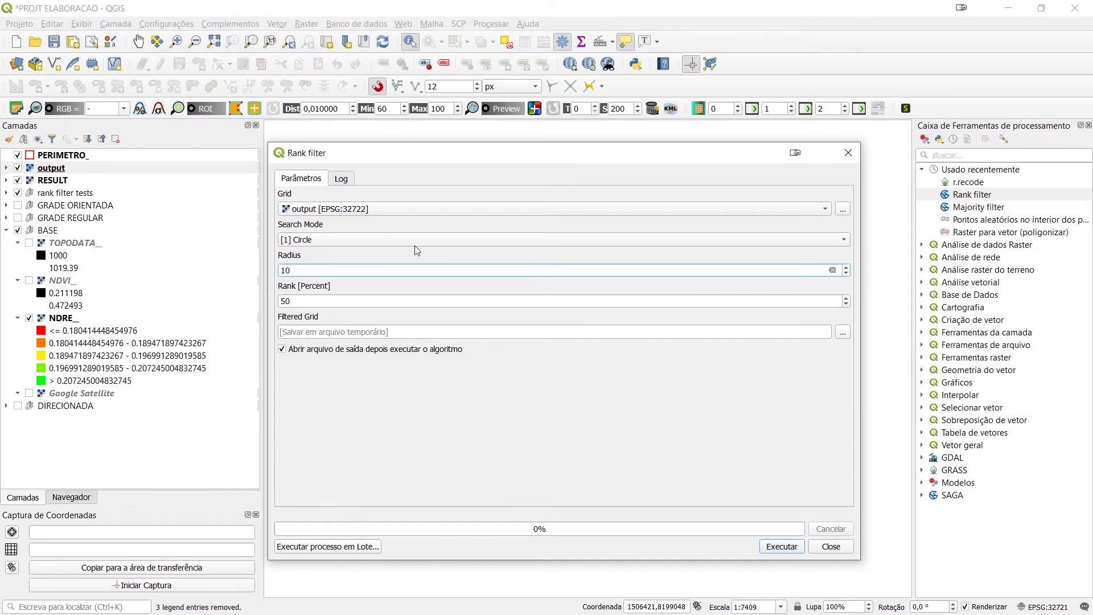
pyautogui.click(616, 447)
pyautogui.click(782, 547)
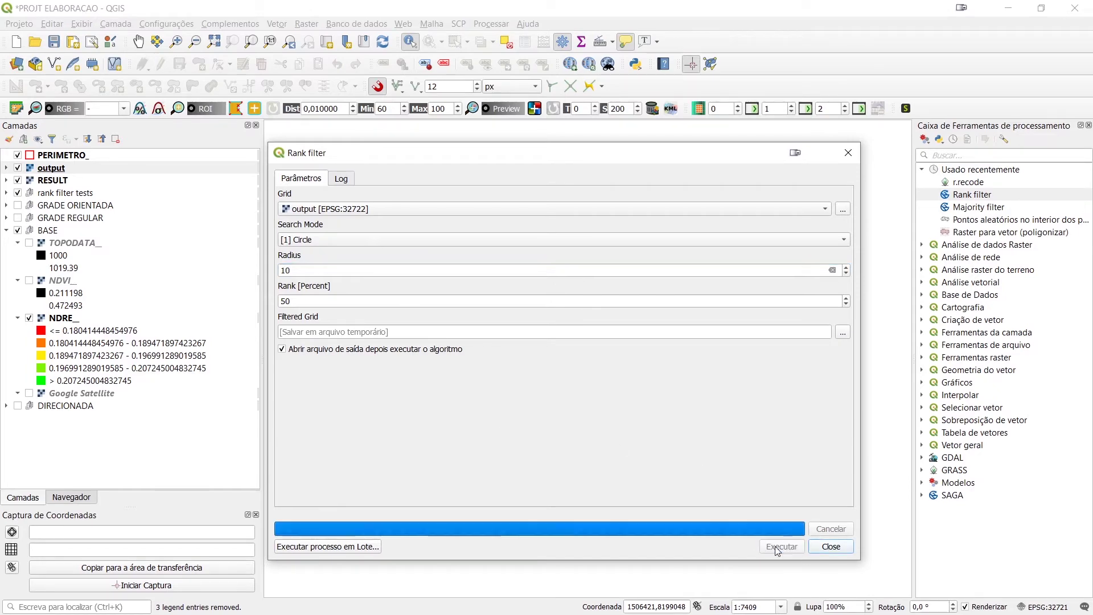
pyautogui.click(831, 547)
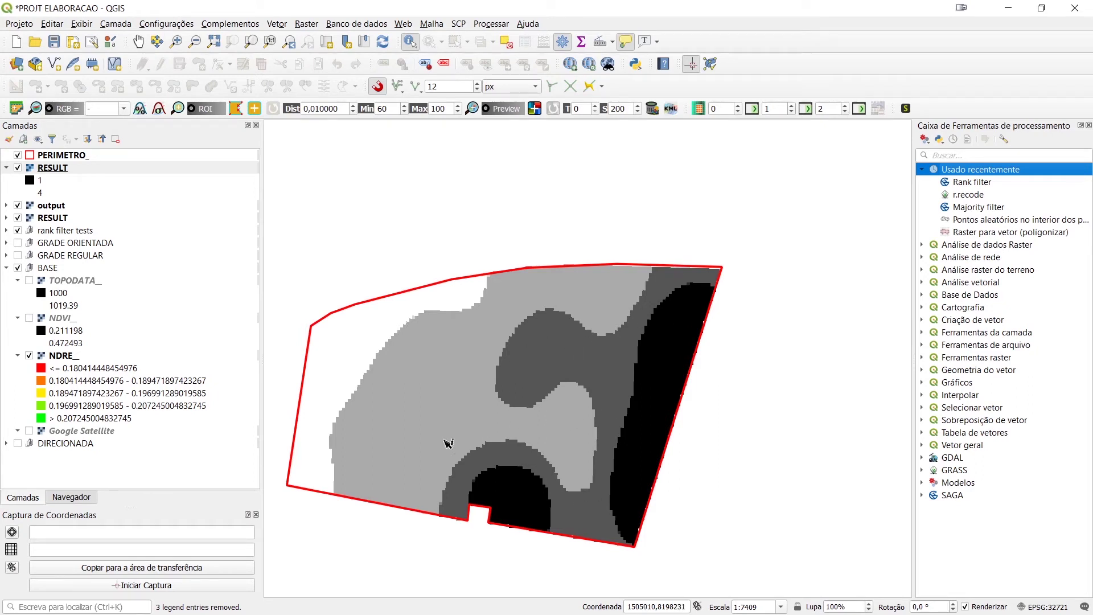
# Step: Hide the output, older RESULT and rank filter tests layers, comparing the newly filtered RESULT with NDRE__ and leaving it visible
pyautogui.click(18, 168)
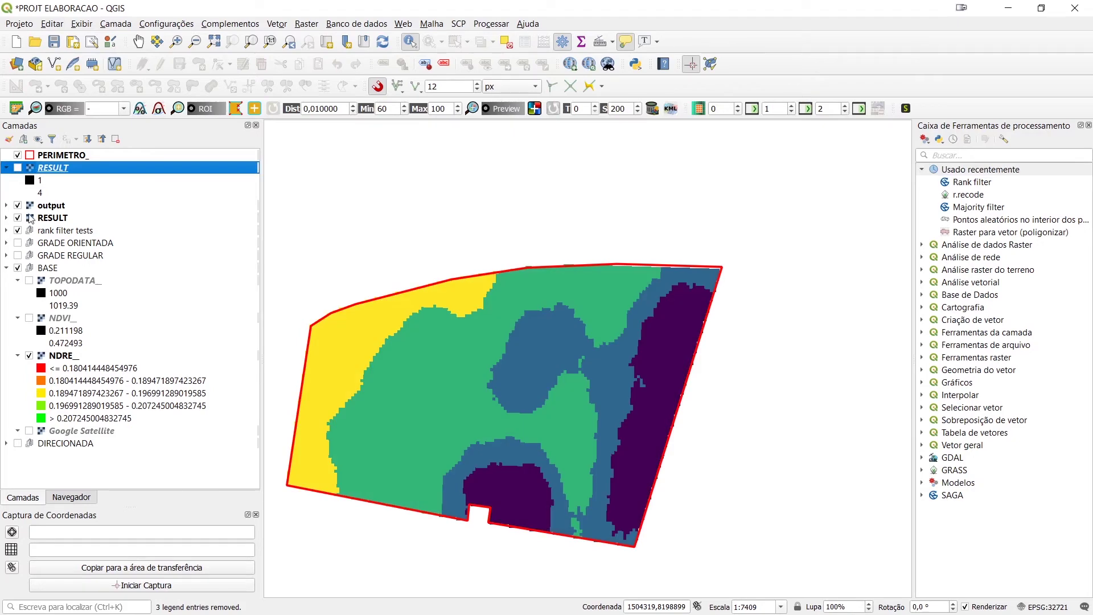
pyautogui.click(18, 218)
pyautogui.click(18, 205)
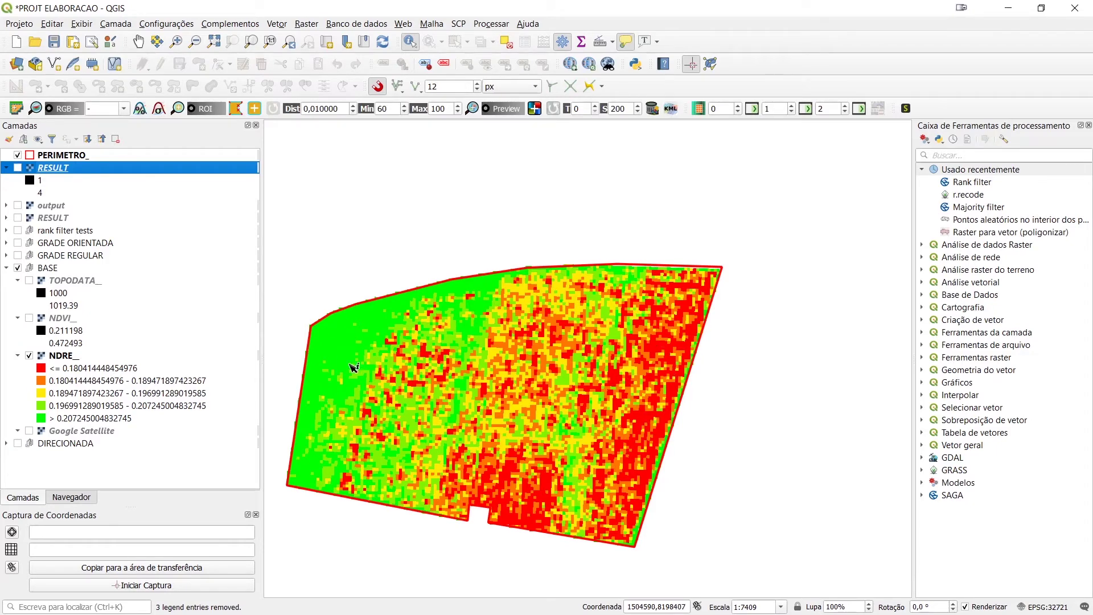
pyautogui.click(18, 168)
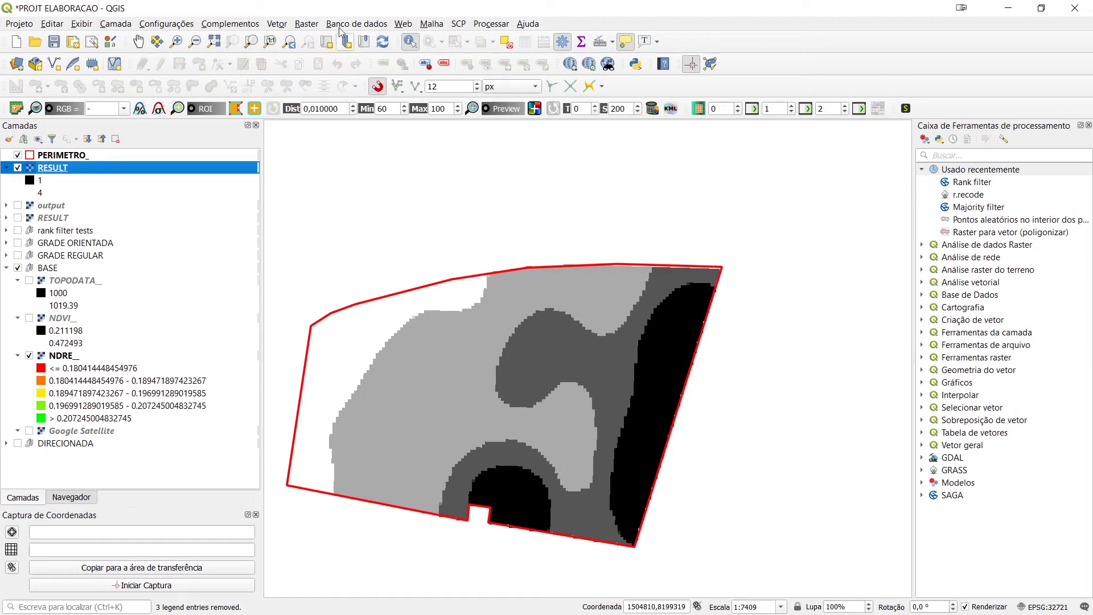
# Step: Polygonize band 1 of the filtered RESULT raster into a temporary vector layer with DN as the field name
pyautogui.click(306, 25)
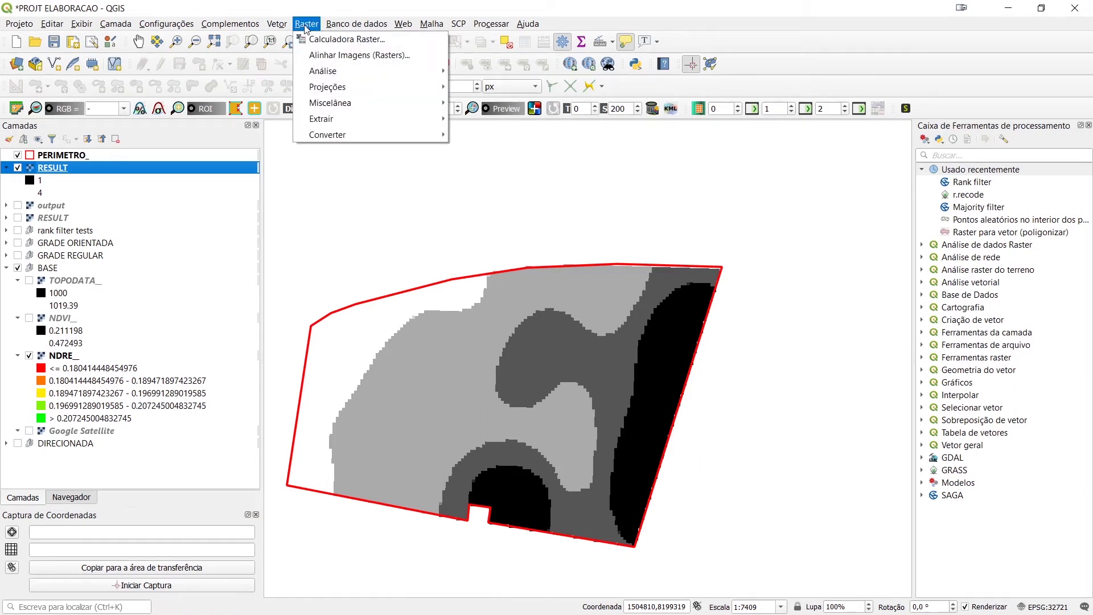
pyautogui.moveTo(410, 143)
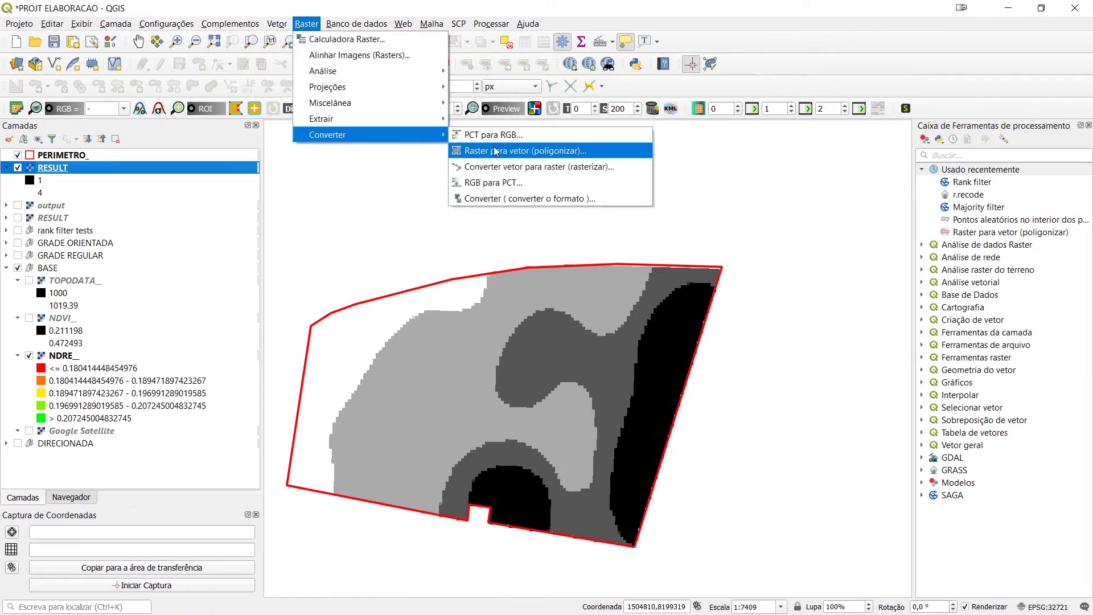
pyautogui.click(516, 152)
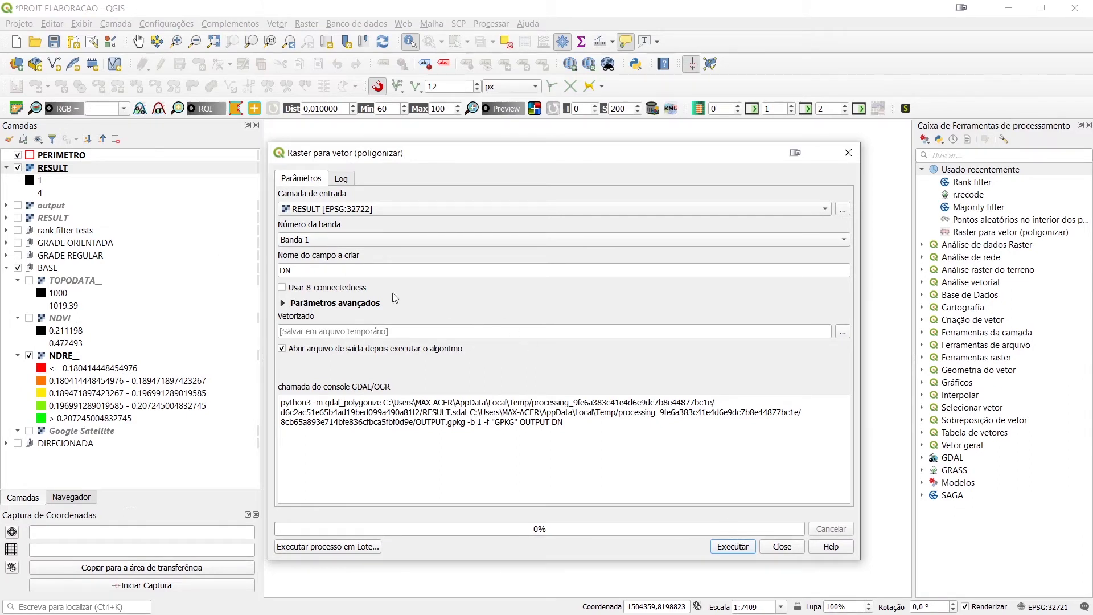
pyautogui.click(302, 273)
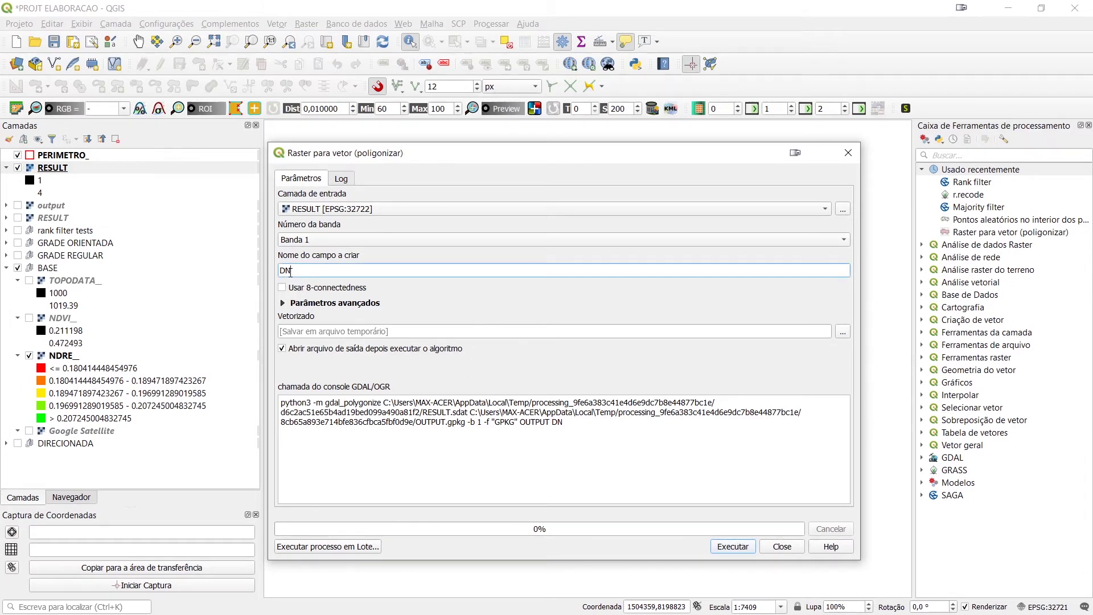
pyautogui.click(741, 548)
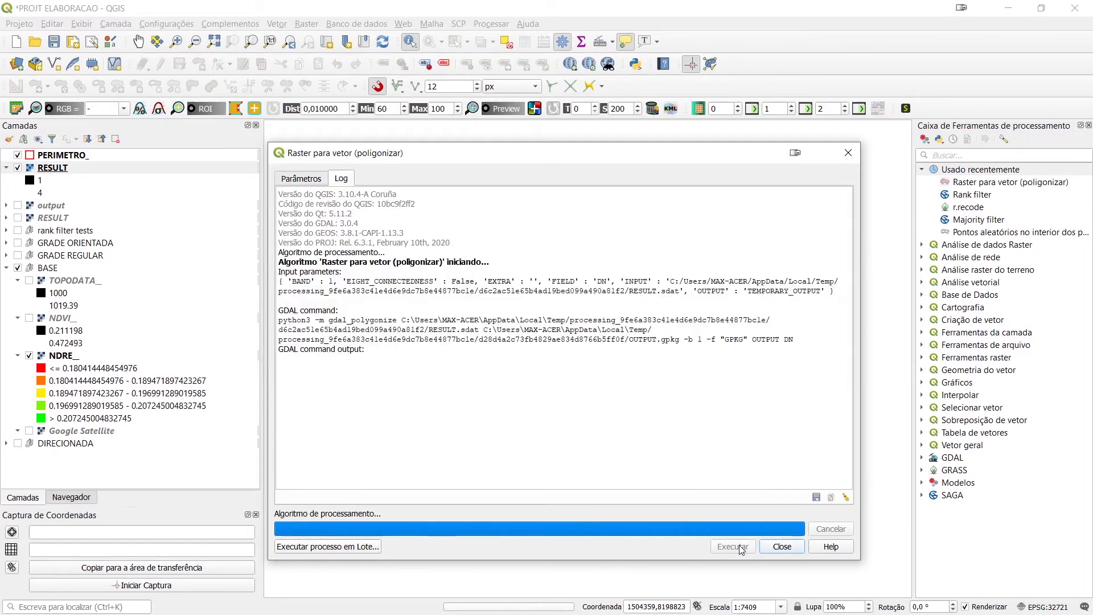
pyautogui.click(782, 546)
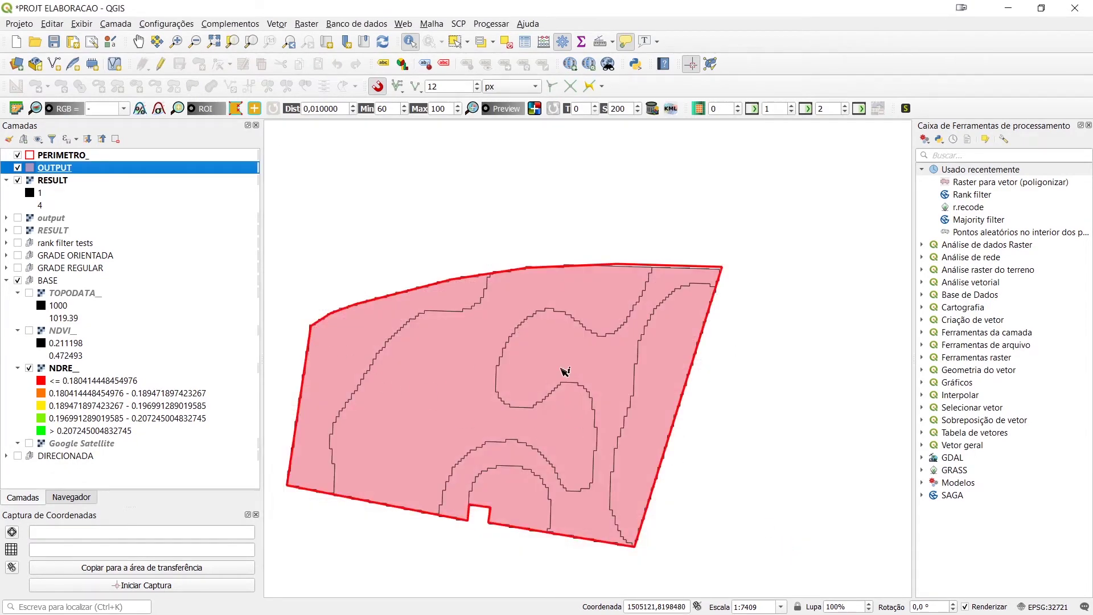
# Step: Open the attribute table of the polygonized OUTPUT layer and shrink its window beside the map
pyautogui.rightClick(66, 169)
pyautogui.click(128, 320)
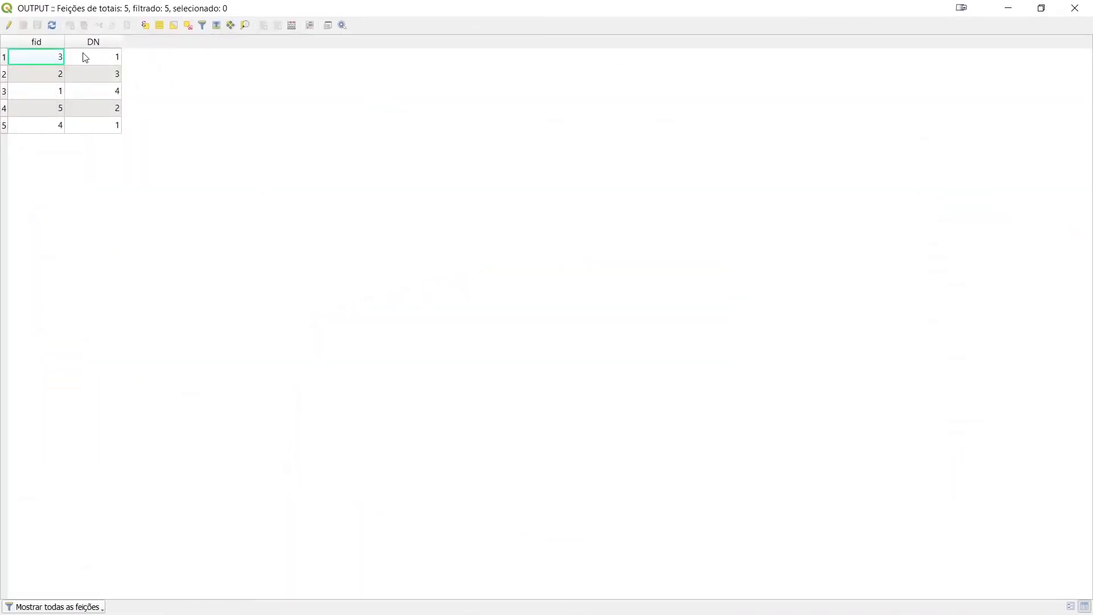
pyautogui.click(117, 60)
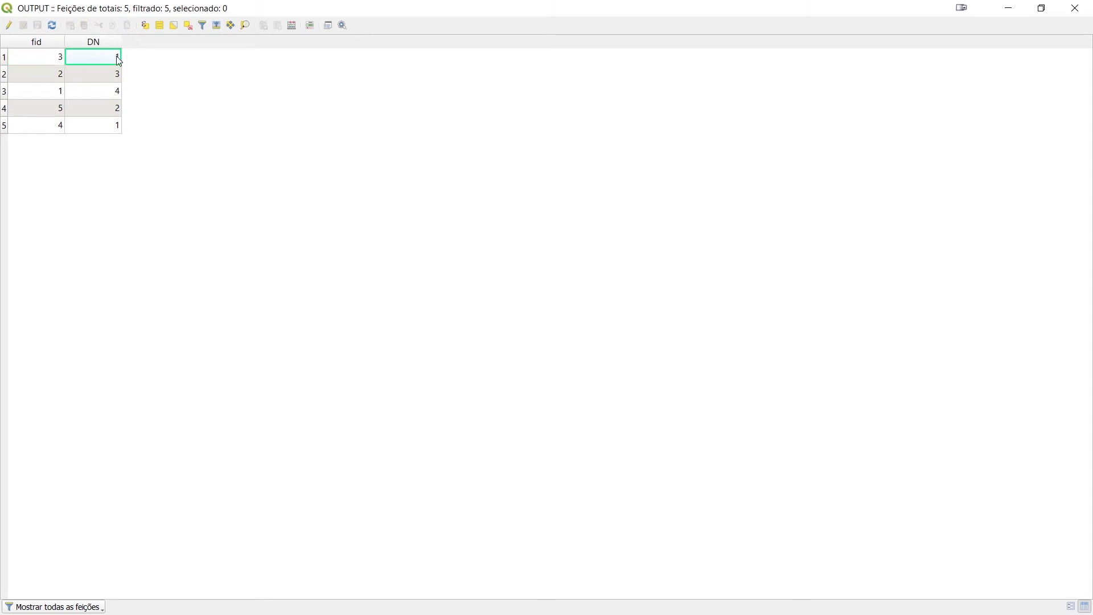
pyautogui.click(105, 128)
pyautogui.doubleClick(250, 11)
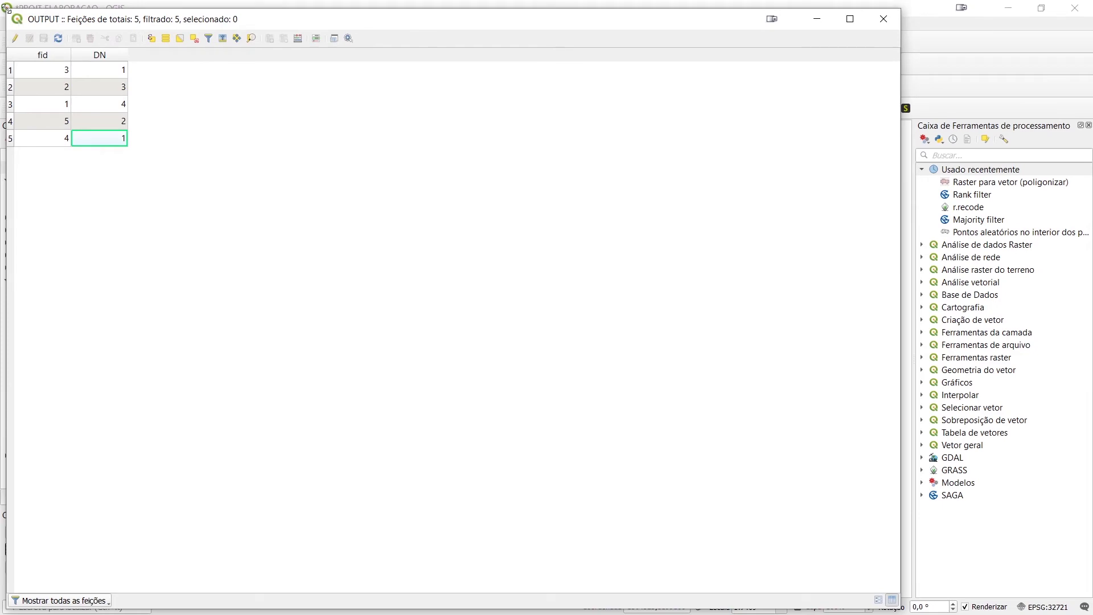
pyautogui.moveTo(5, 8); pyautogui.dragTo(436, 317)
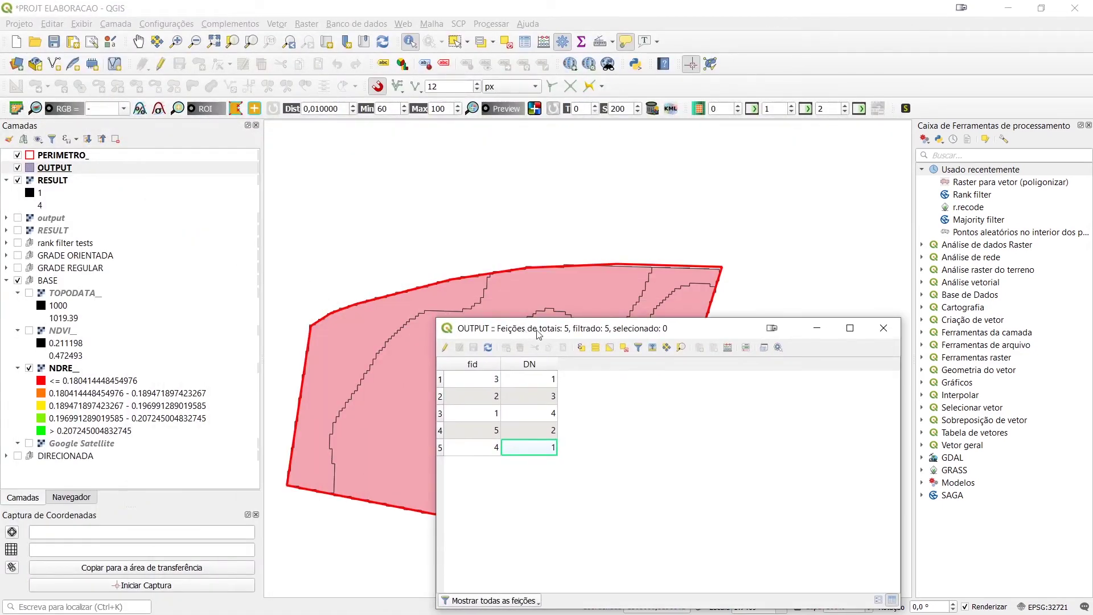
pyautogui.moveTo(539, 334); pyautogui.dragTo(467, 266)
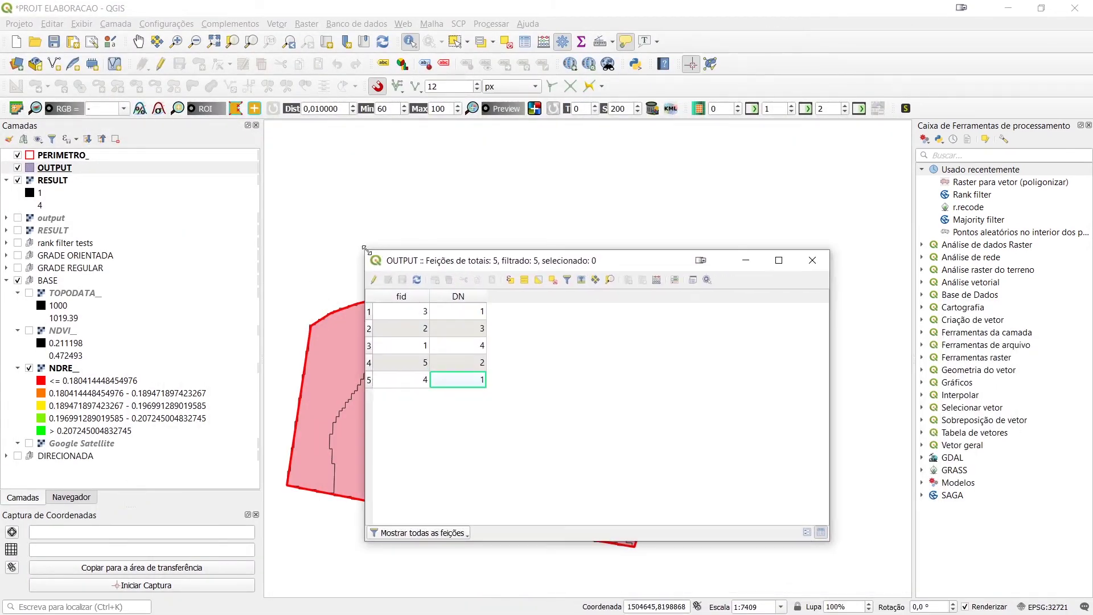
pyautogui.moveTo(365, 250); pyautogui.dragTo(798, 272)
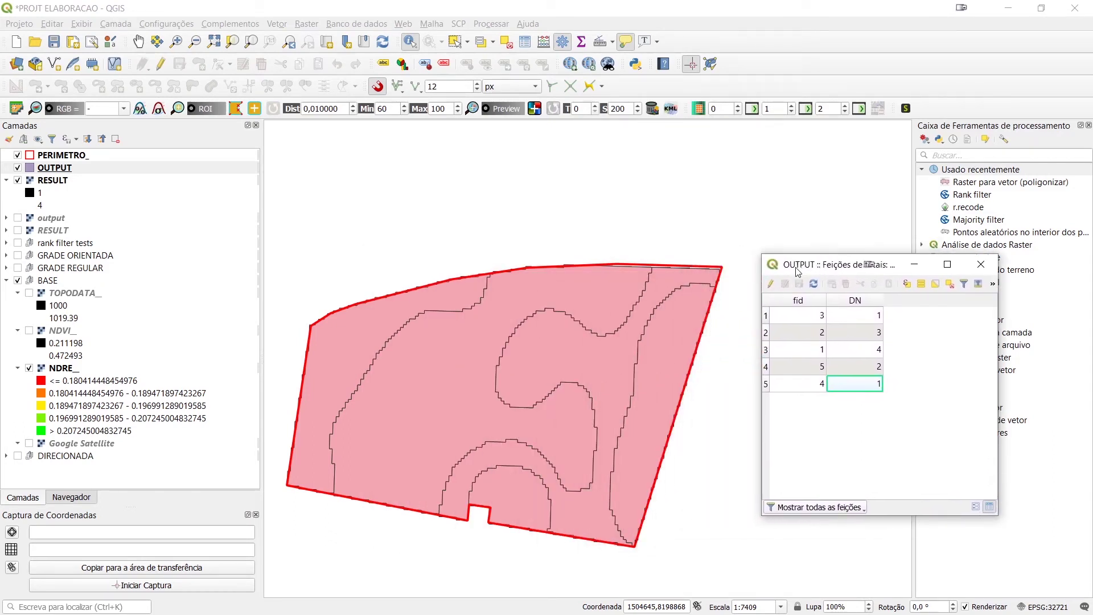
# Step: Highlight the two polygons with DN 1 in turn to compare them on the map, and clear the selection
pyautogui.click(766, 384)
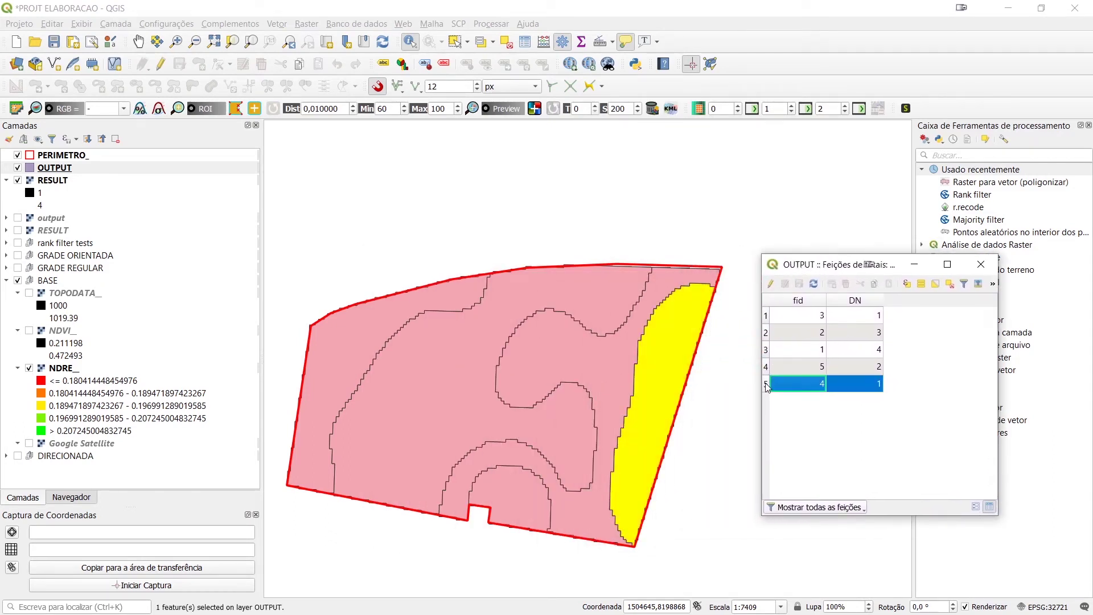
pyautogui.click(767, 317)
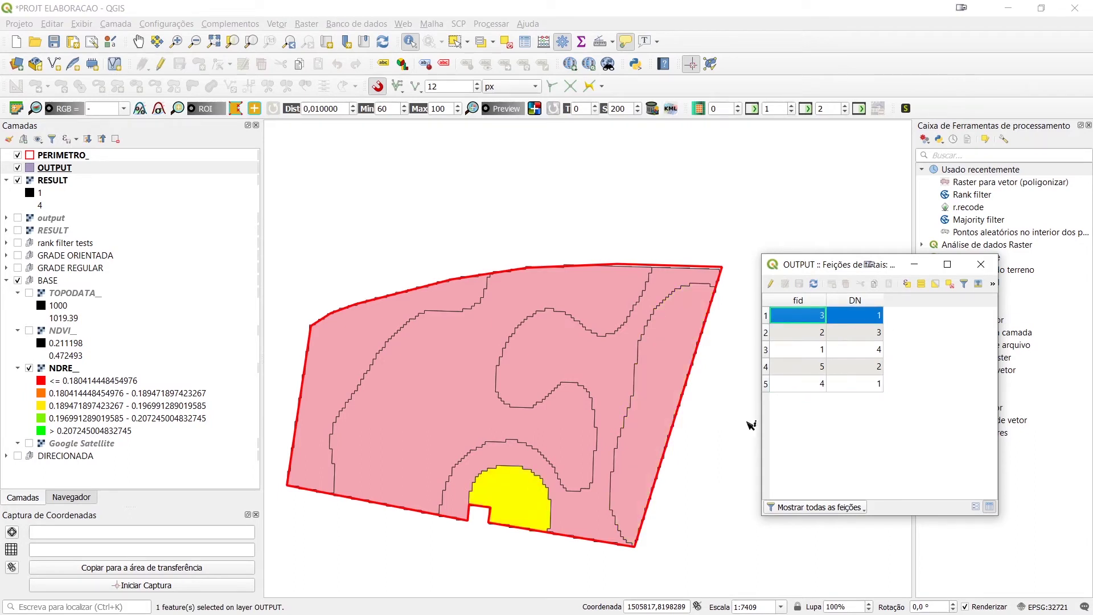
pyautogui.click(766, 385)
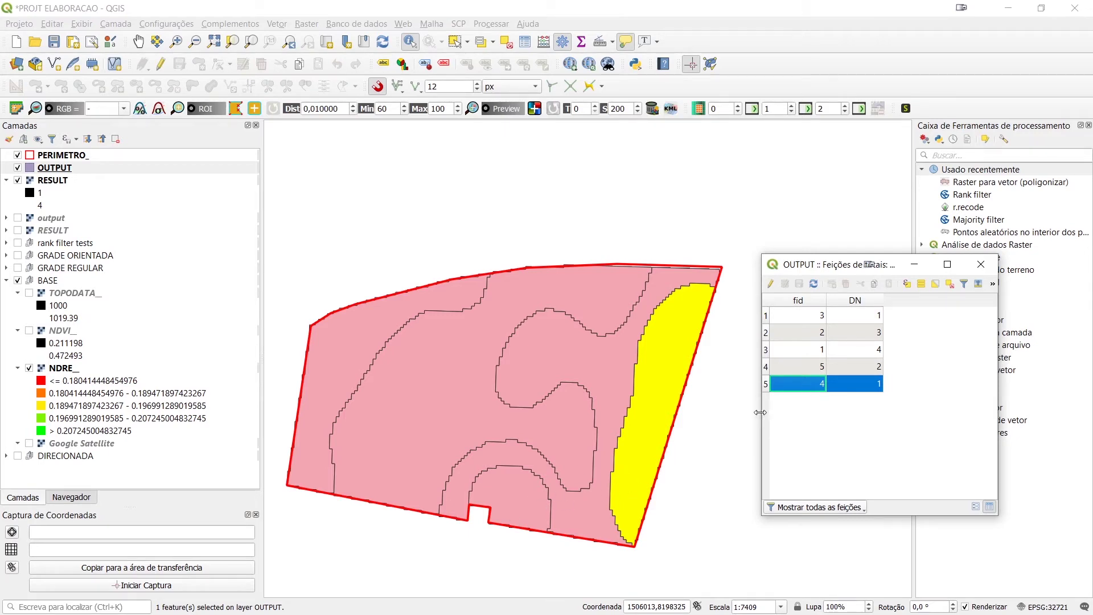
pyautogui.moveTo(761, 412); pyautogui.dragTo(696, 417)
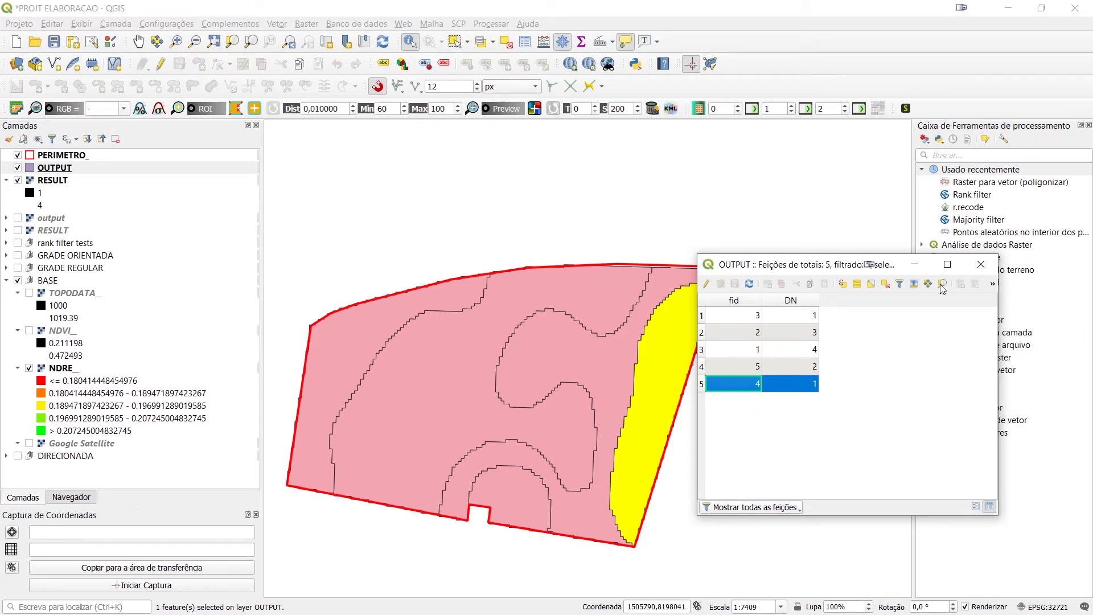
pyautogui.moveTo(768, 265); pyautogui.dragTo(853, 285)
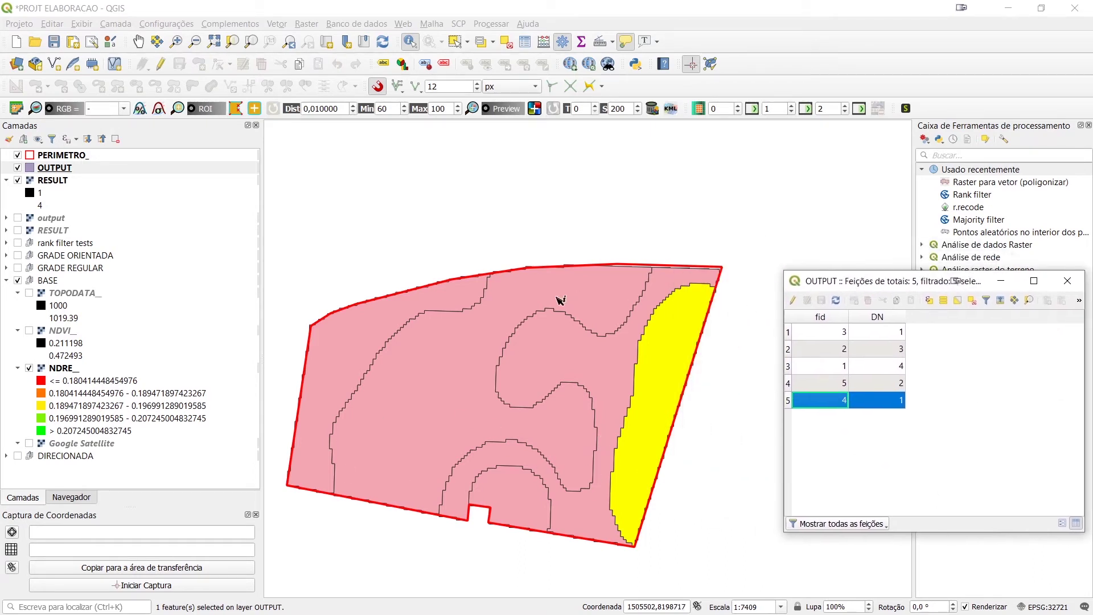
pyautogui.click(719, 330)
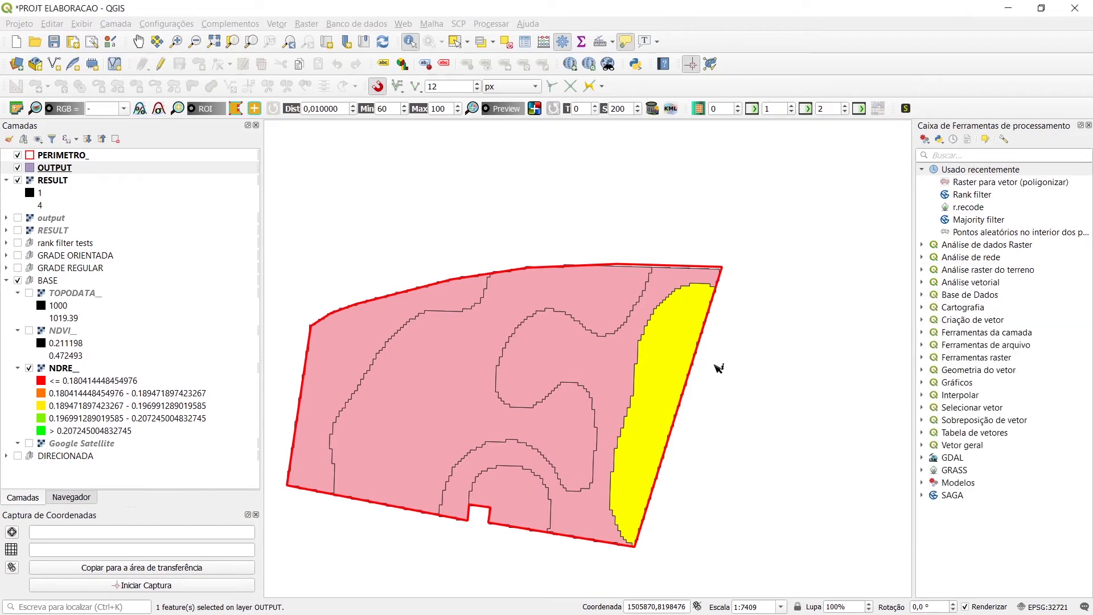
pyautogui.click(506, 44)
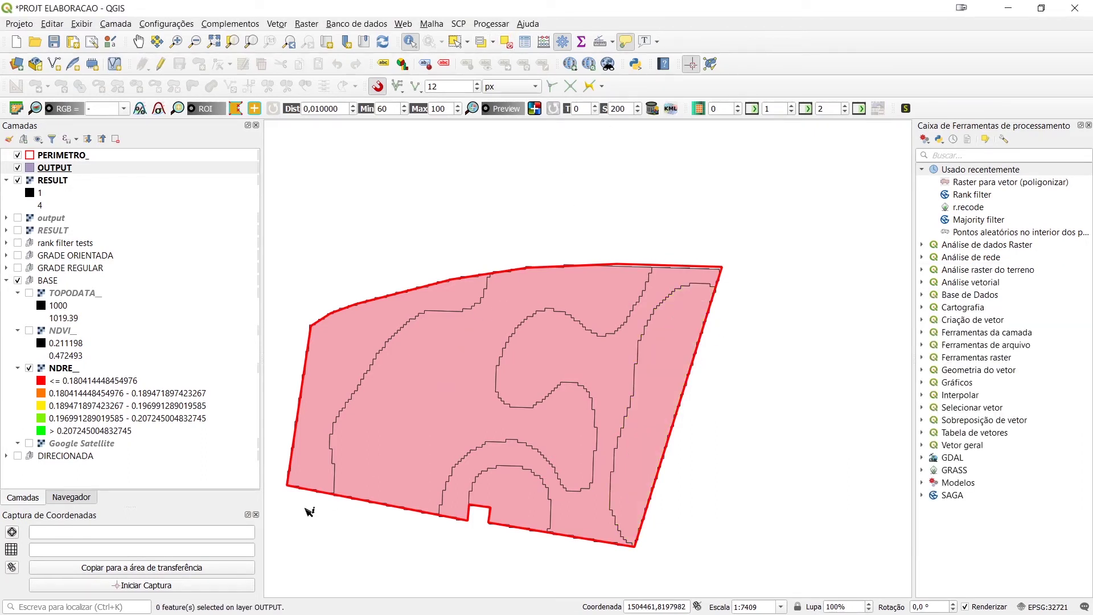
# Step: Bring back the OUTPUT attribute table and set up a new decimal field named area in the field calculator
pyautogui.hotkey('alt', 'Tab')
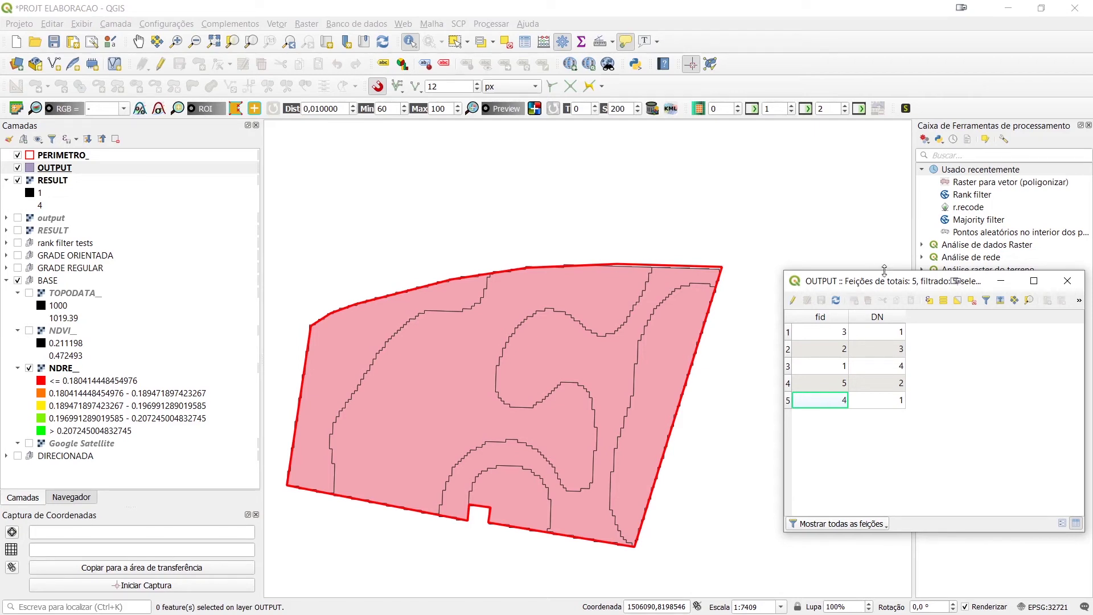
pyautogui.moveTo(899, 280); pyautogui.dragTo(762, 275)
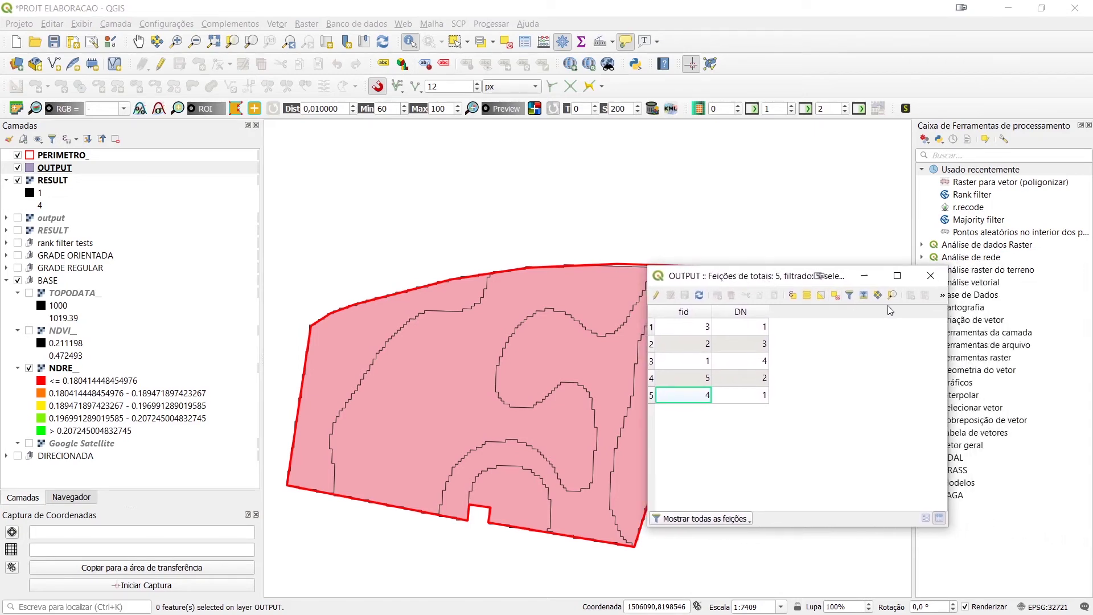
pyautogui.moveTo(649, 368); pyautogui.dragTo(442, 368)
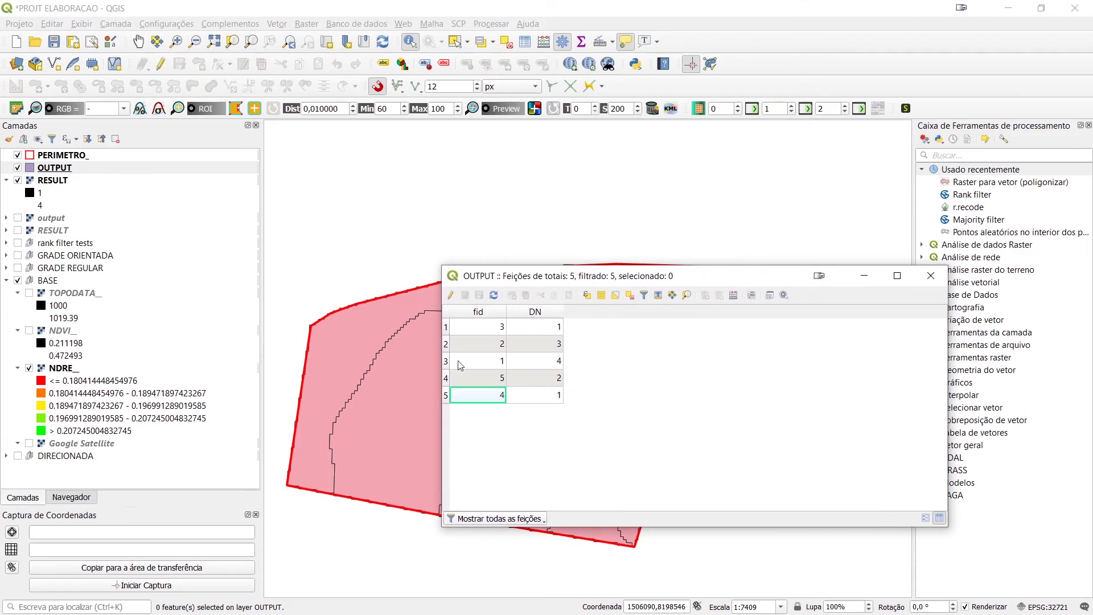
pyautogui.click(734, 295)
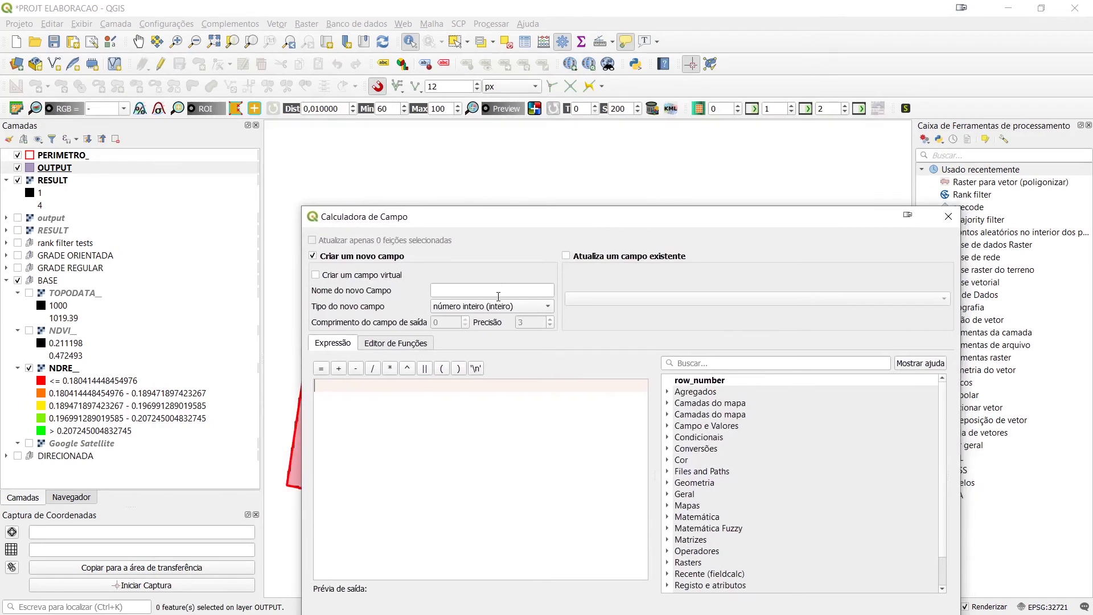
pyautogui.click(498, 293)
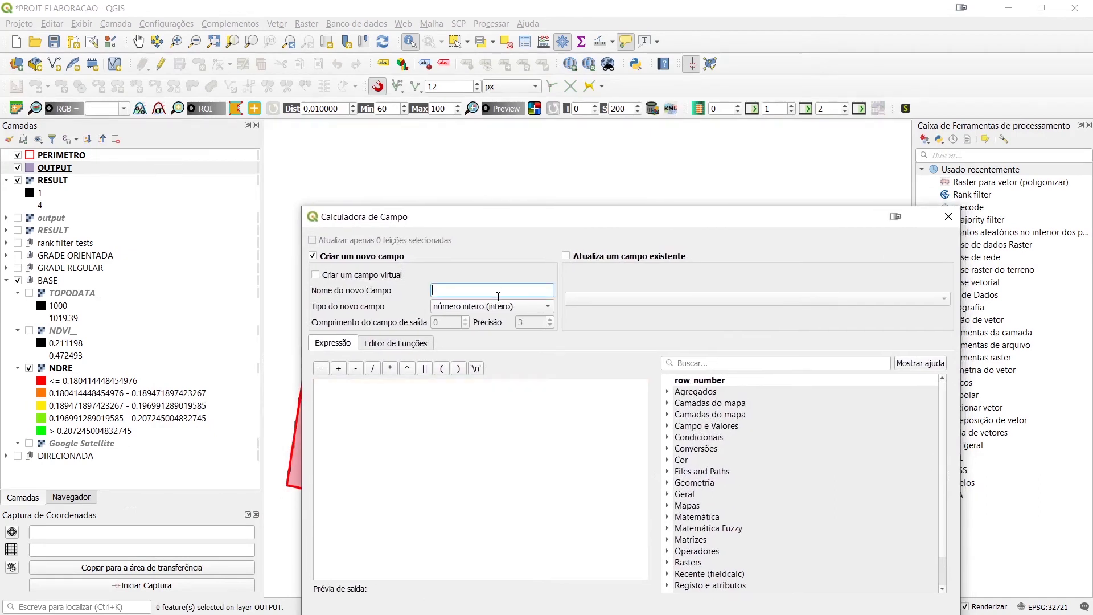
pyautogui.write('area')
pyautogui.click(512, 307)
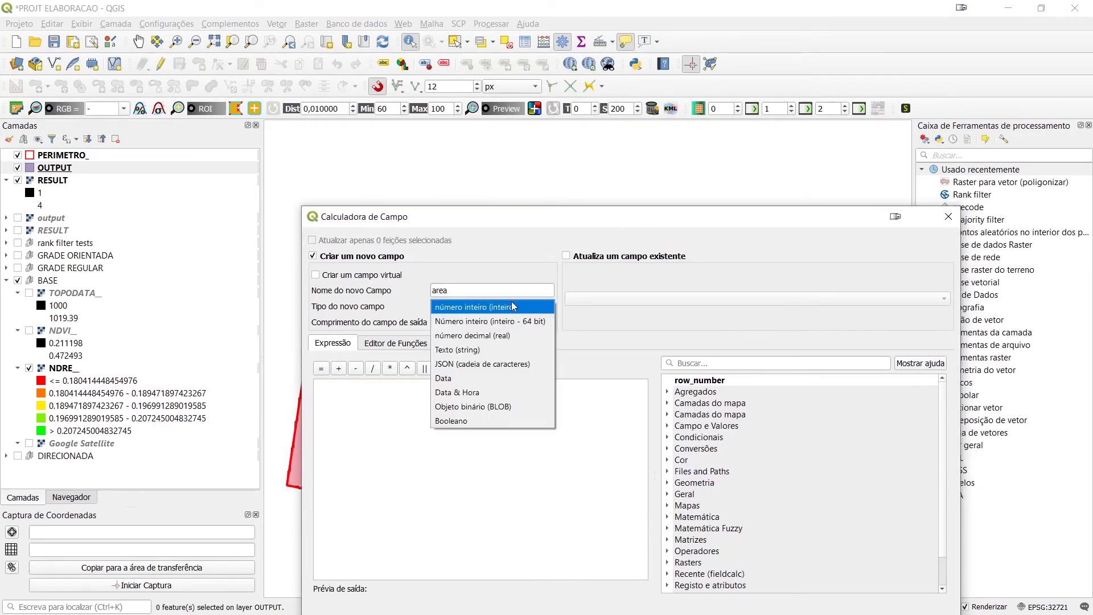
pyautogui.click(518, 336)
# Step: Create the area field in hectares with the expression $area/10000
pyautogui.click(483, 418)
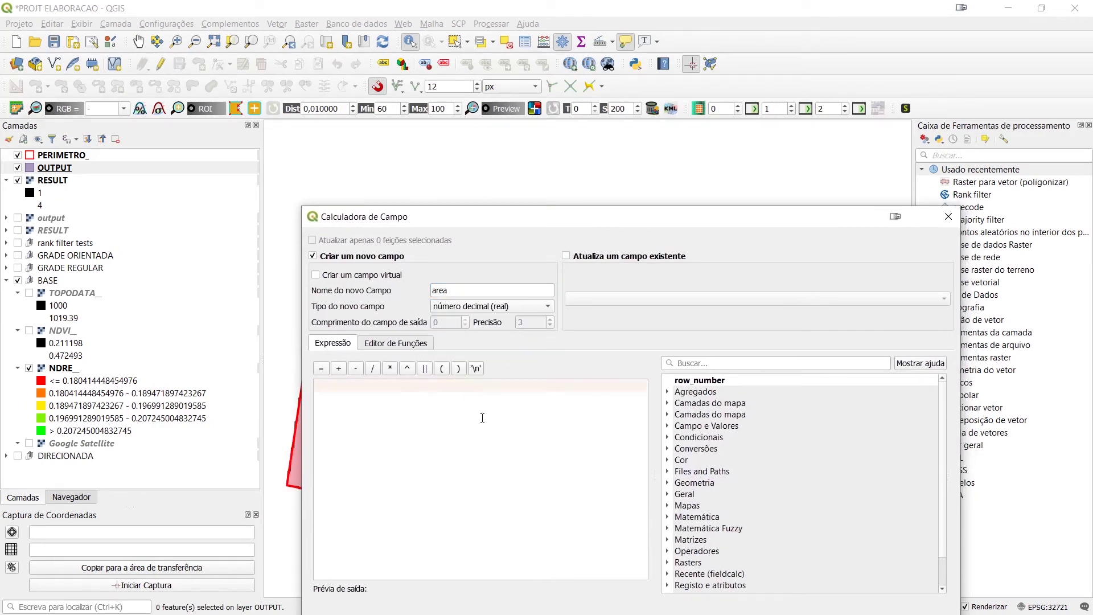
pyautogui.write('$')
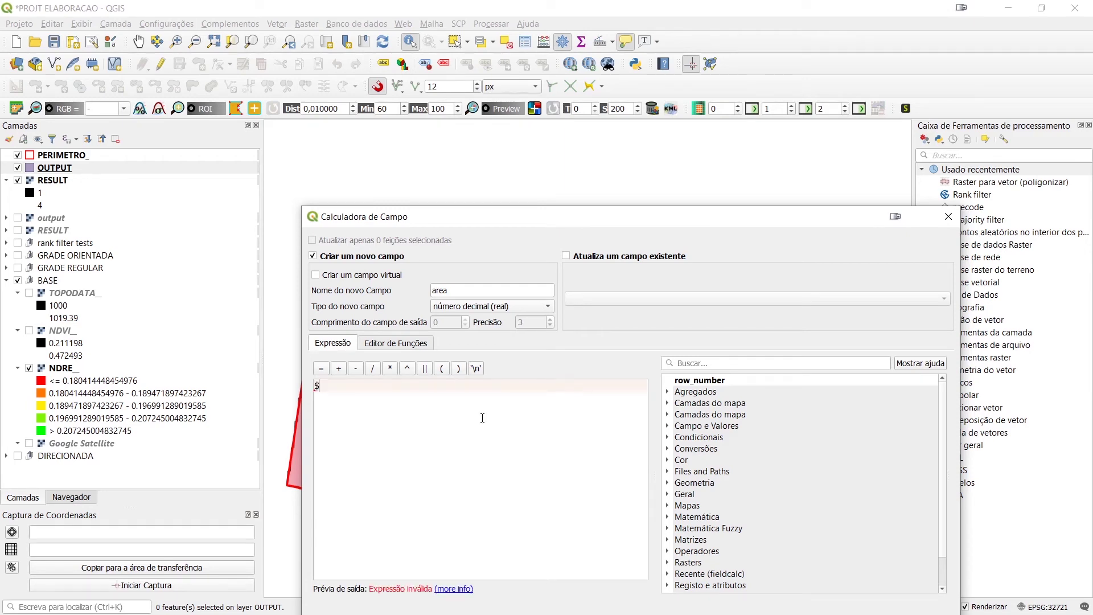
pyautogui.write('area/10')
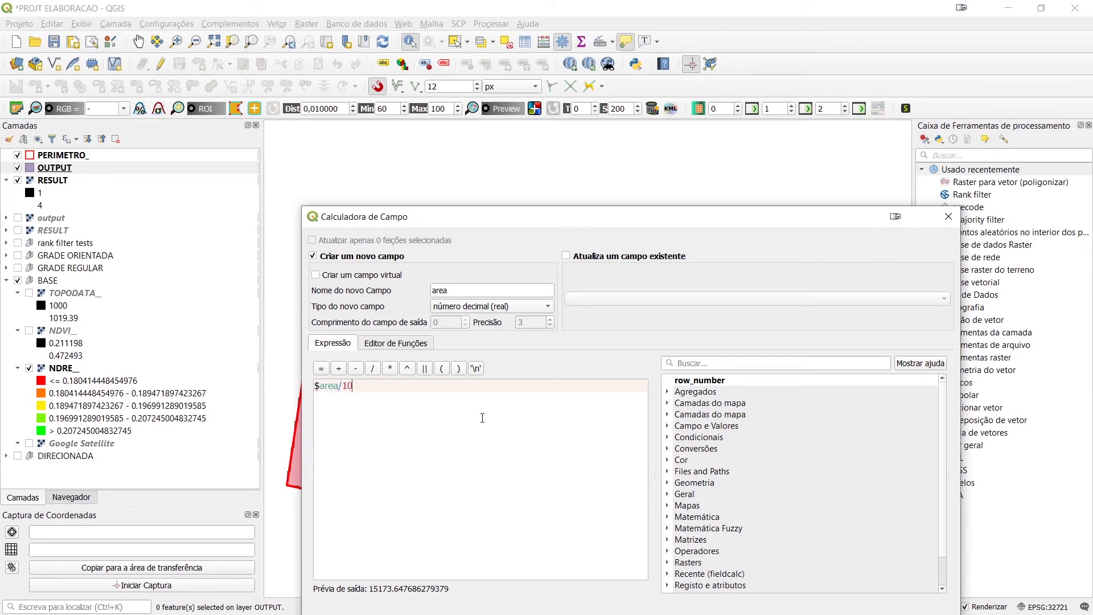
pyautogui.write('000')
pyautogui.moveTo(712, 202); pyautogui.dragTo(682, 132)
pyautogui.click(822, 527)
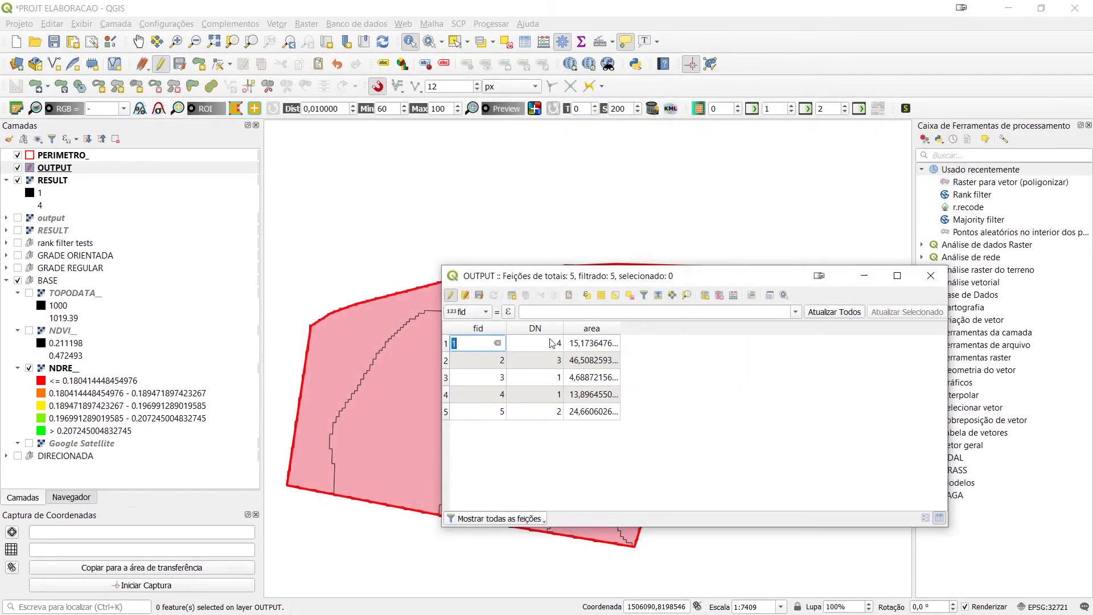
pyautogui.click(719, 408)
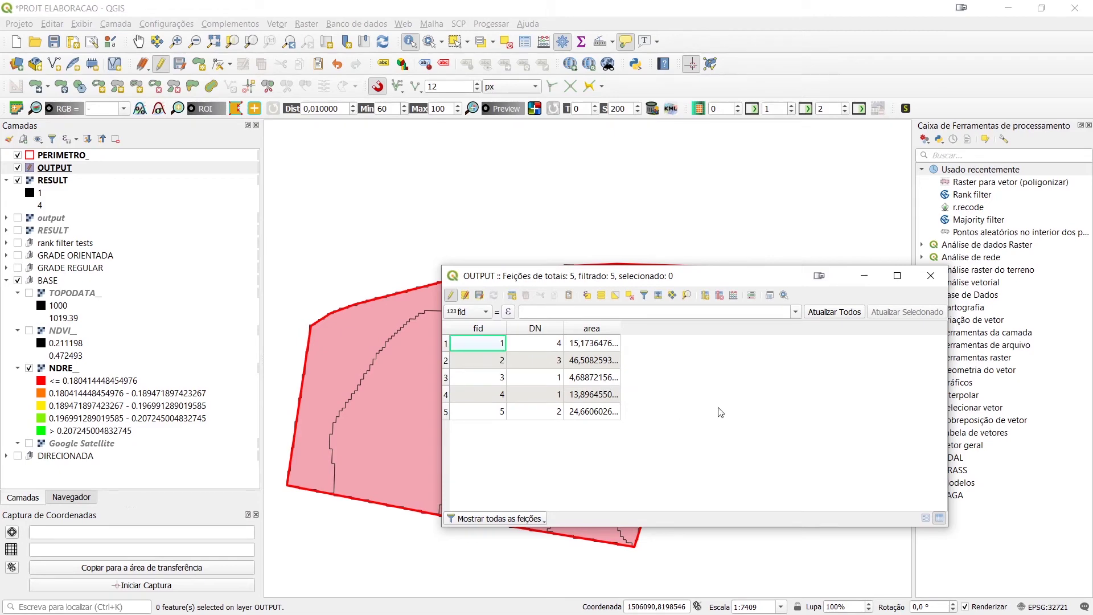
# Step: Set up another new decimal field named num_amos in the field calculator for the OUTPUT layer
pyautogui.click(734, 295)
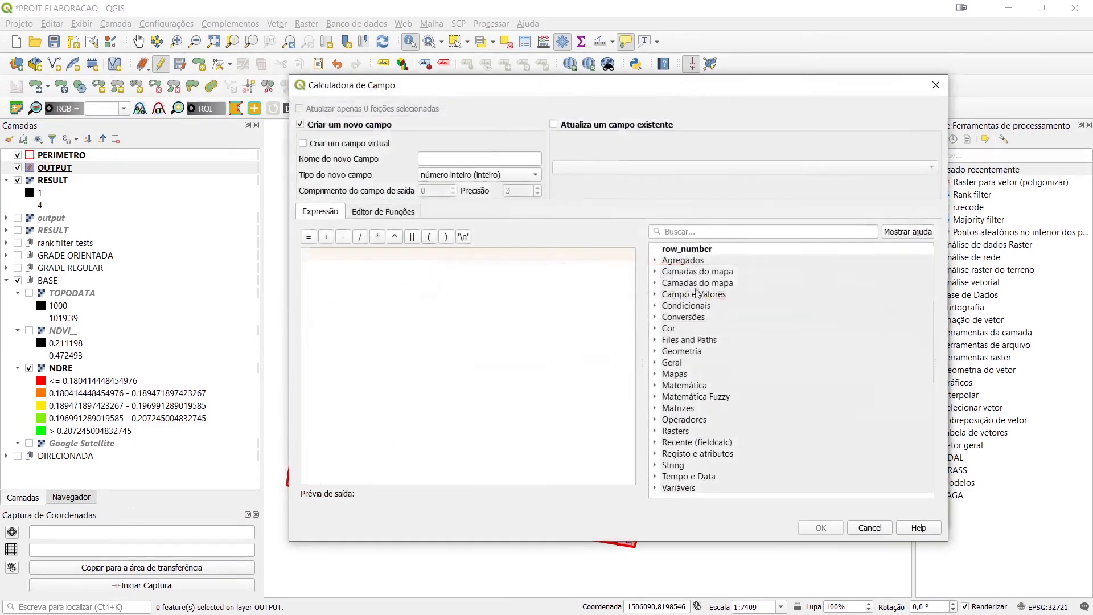
pyautogui.click(494, 164)
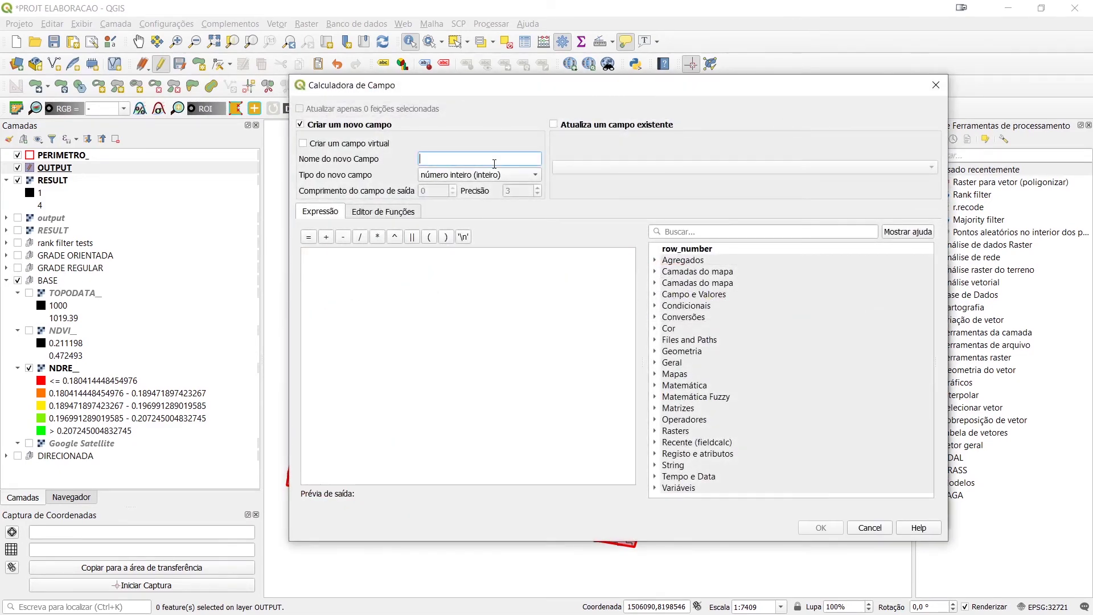
pyautogui.write('num_amos')
pyautogui.click(462, 175)
pyautogui.click(489, 203)
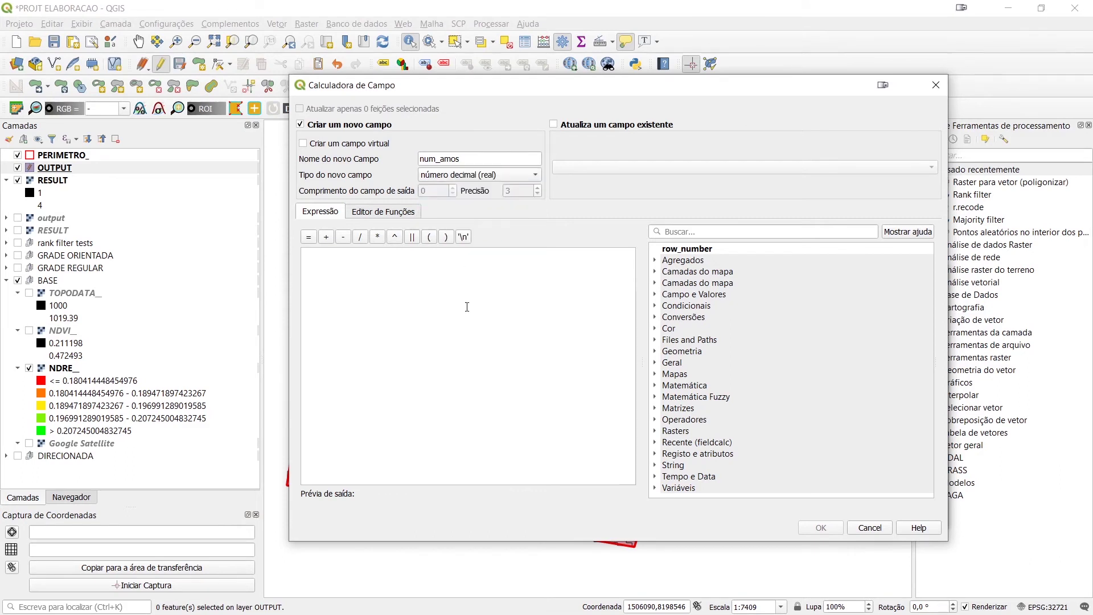
# Step: Find the to_int conversion function and insert it into the num_amos expression
pyautogui.moveTo(415, 89); pyautogui.dragTo(543, 128)
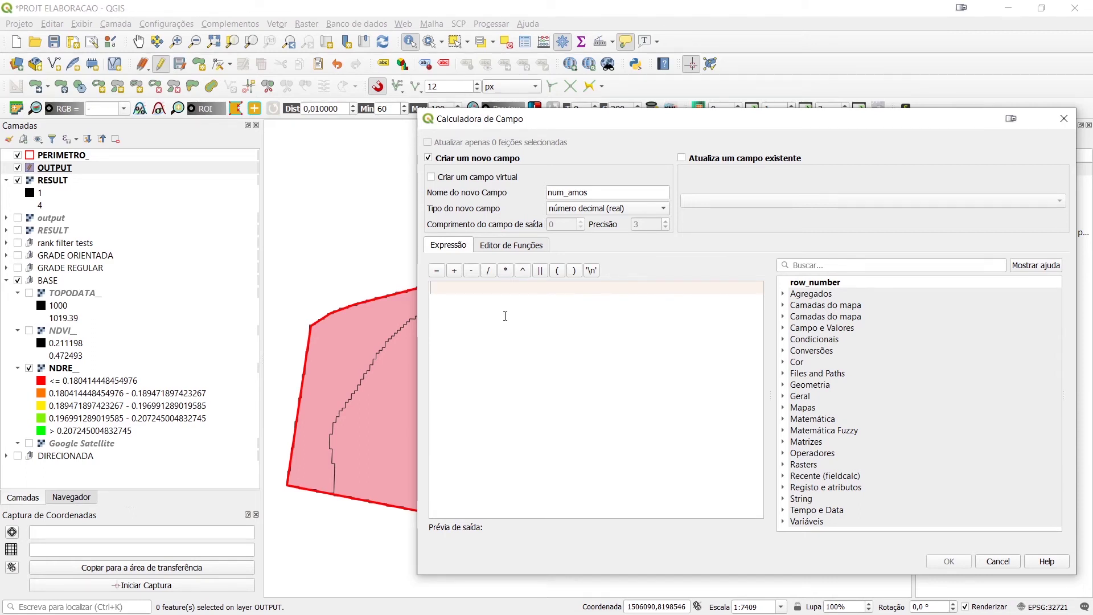
pyautogui.click(887, 264)
pyautogui.write('int')
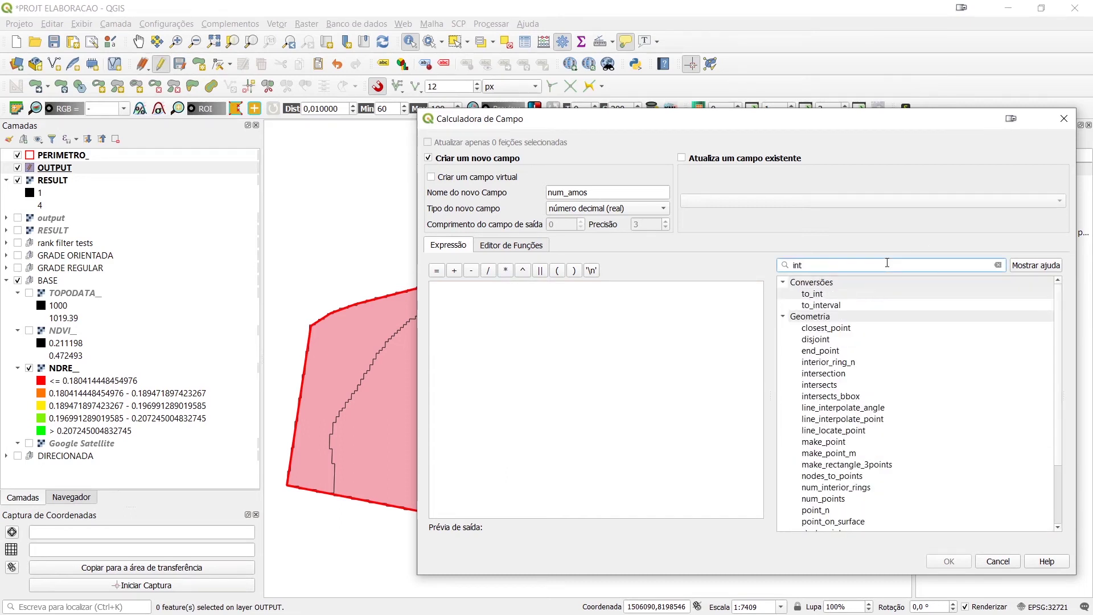
pyautogui.click(823, 296)
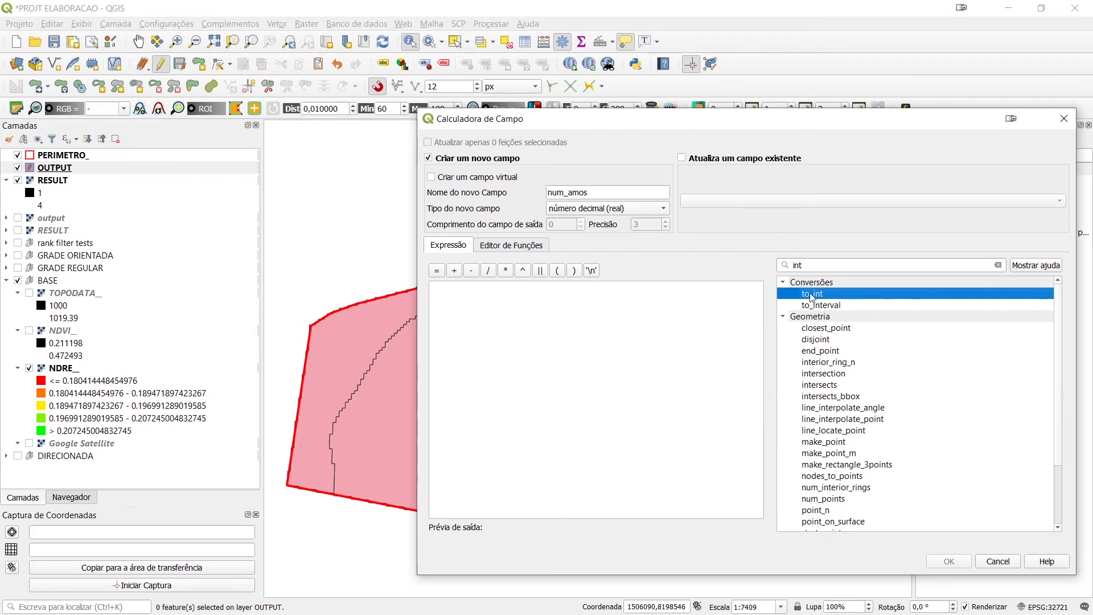
pyautogui.doubleClick(822, 294)
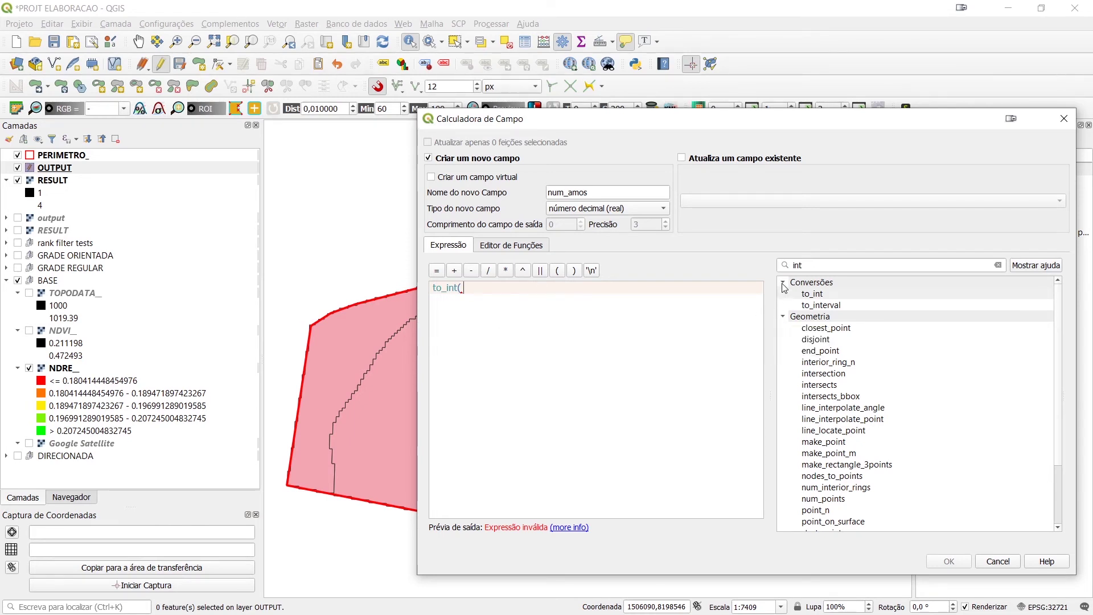
# Step: Complete the expression as to_int("area"/4)+1 using the area field and create the num_amos field
pyautogui.moveTo(829, 263); pyautogui.dragTo(757, 263)
pyautogui.press('BackSpace')
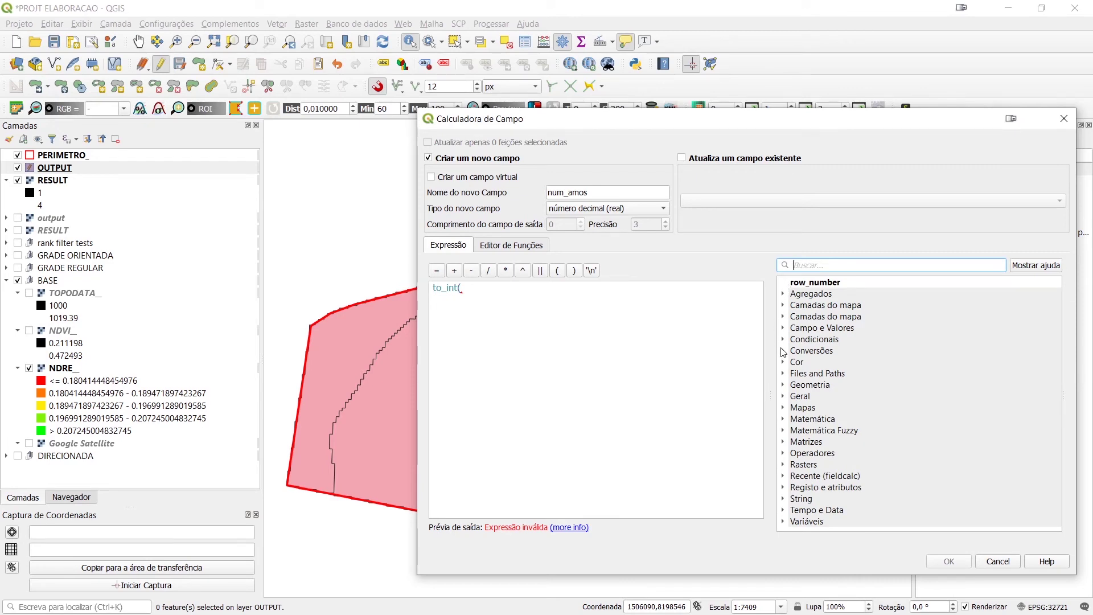
pyautogui.click(783, 328)
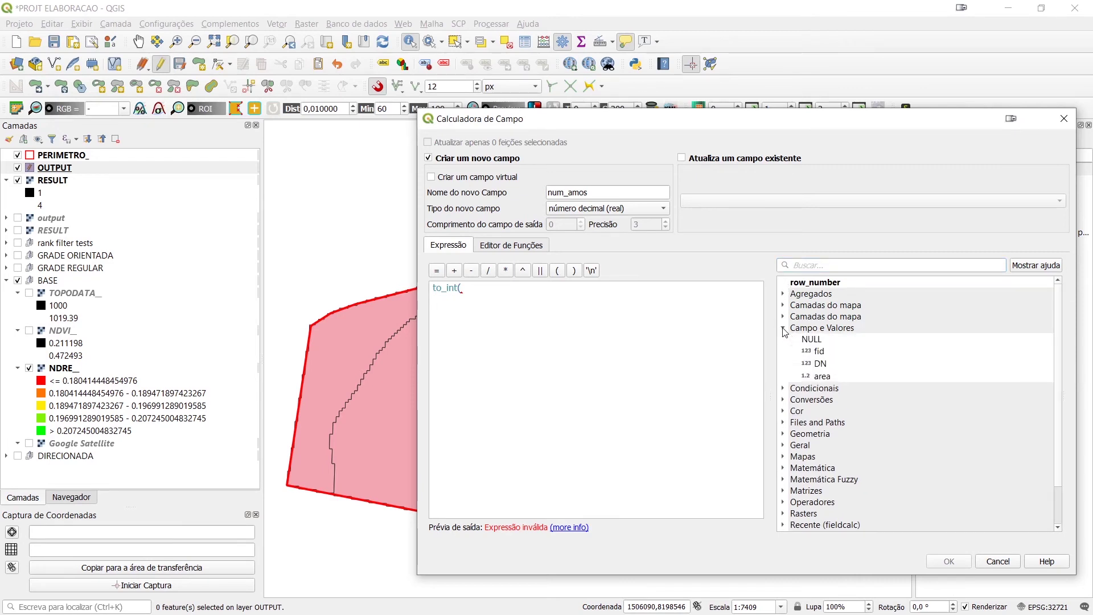
pyautogui.doubleClick(824, 376)
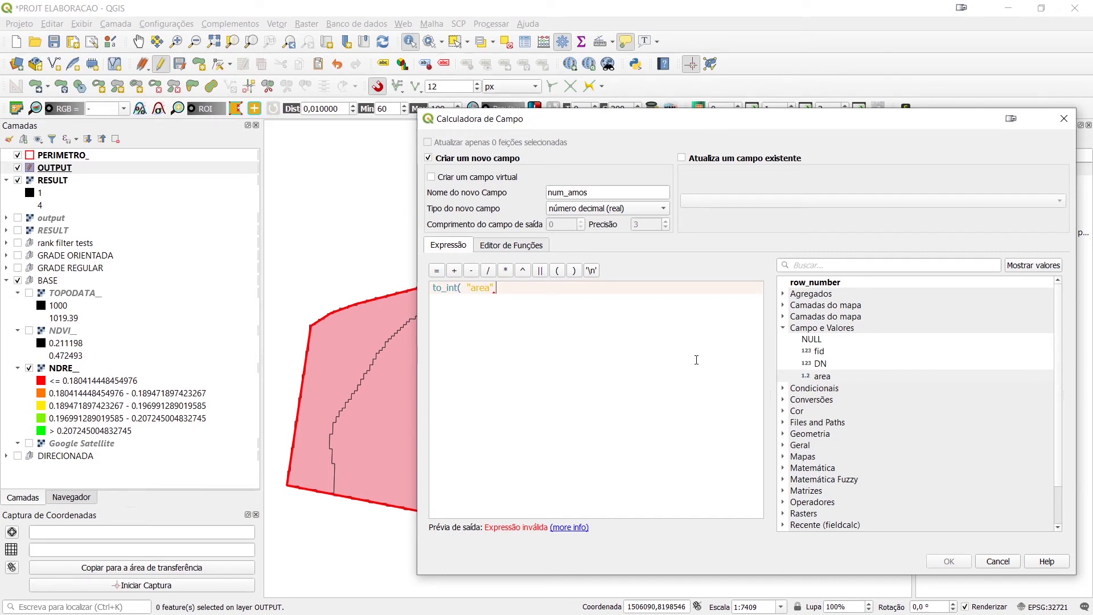
pyautogui.write('/4')
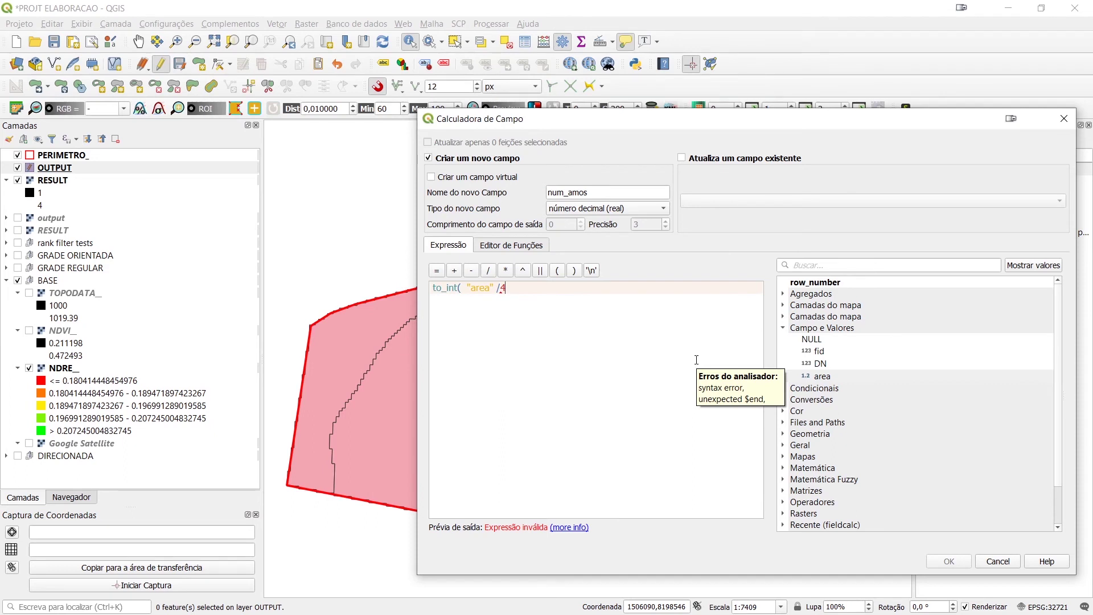
pyautogui.write(')')
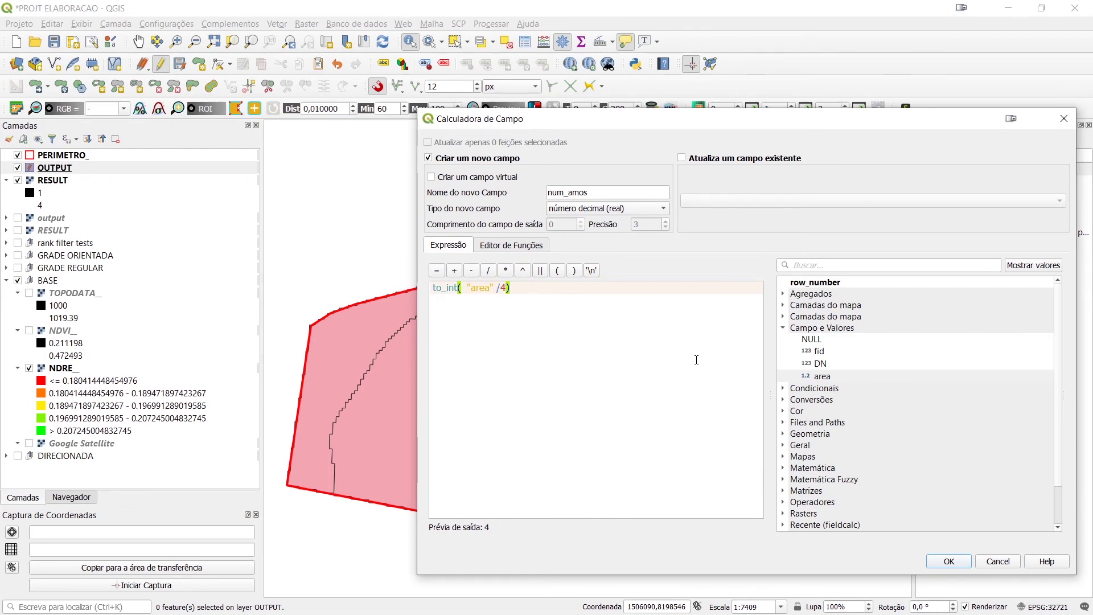
pyautogui.write('+1')
pyautogui.click(957, 567)
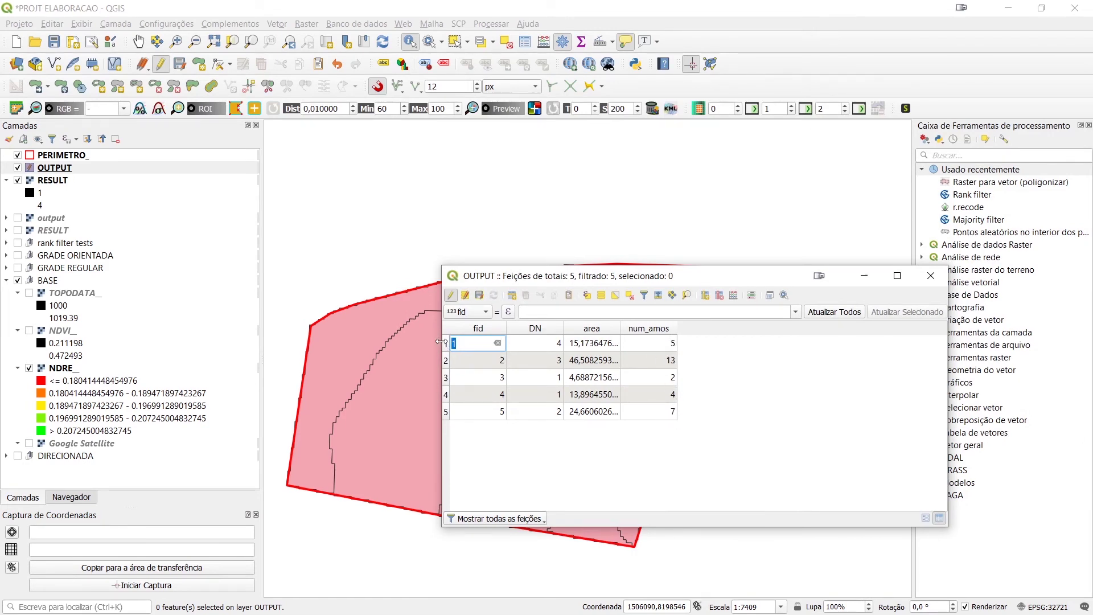
# Step: Highlight each zone from its row in the OUTPUT attribute table to compare its area and number of samples on the map
pyautogui.click(445, 344)
pyautogui.click(445, 359)
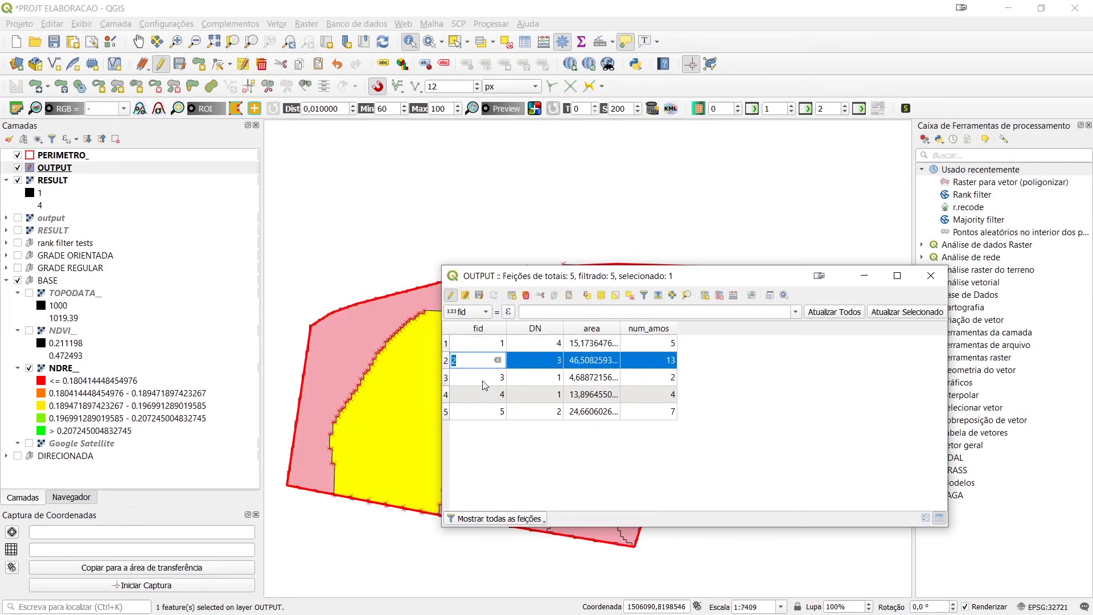
pyautogui.click(445, 377)
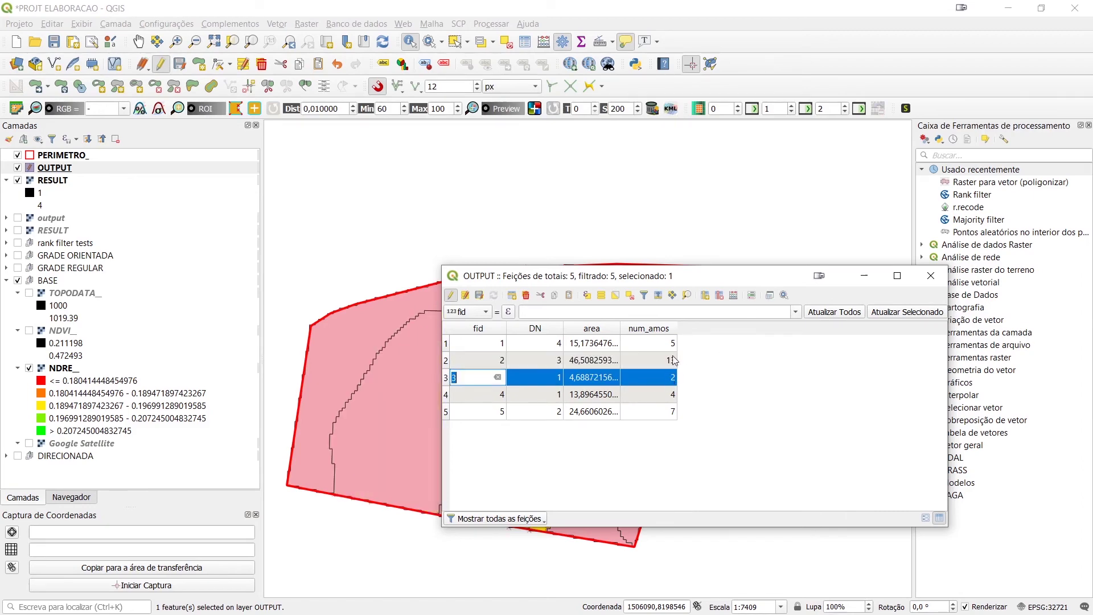
pyautogui.moveTo(684, 278); pyautogui.dragTo(865, 236)
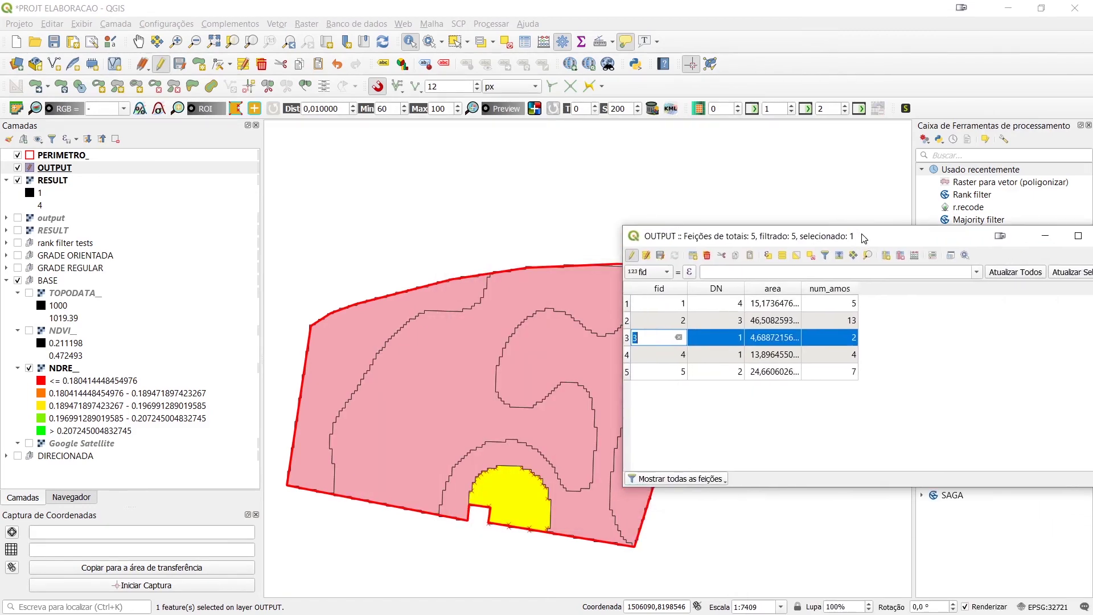
pyautogui.click(627, 356)
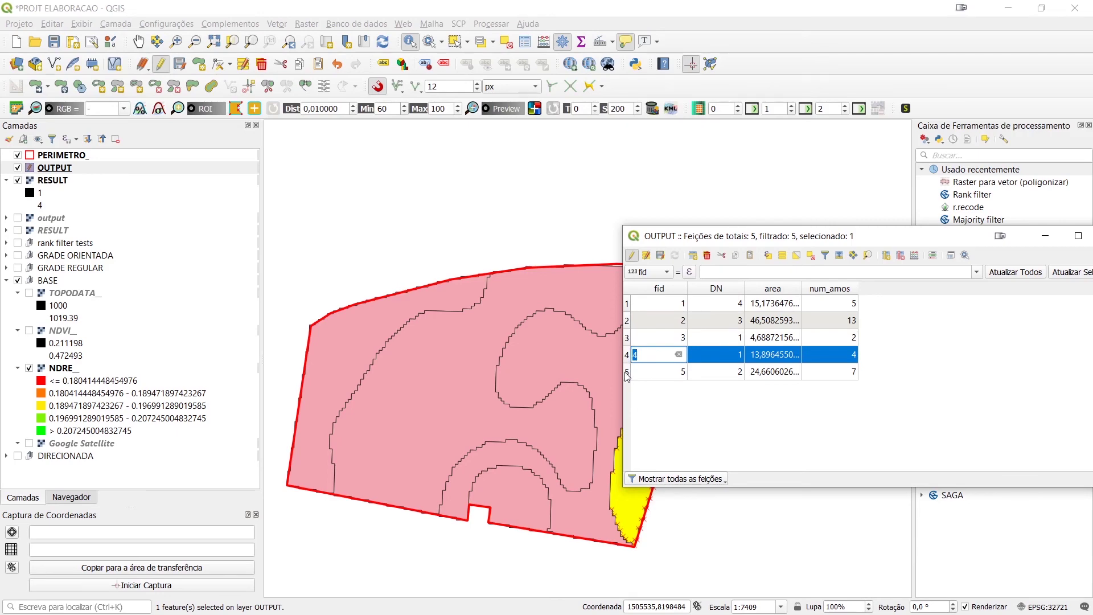
pyautogui.click(627, 373)
pyautogui.click(928, 389)
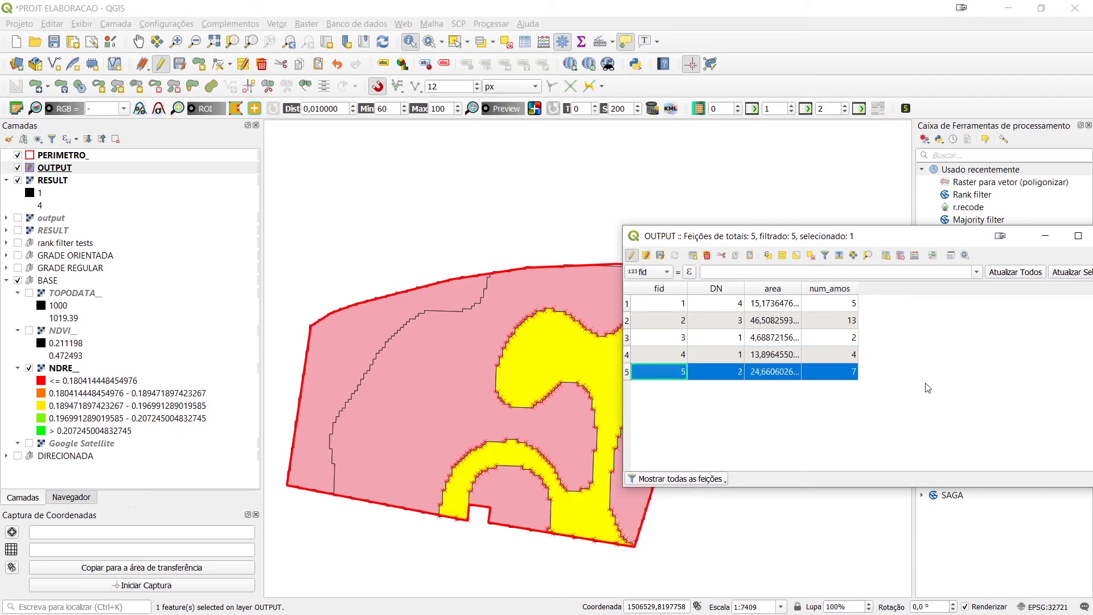
pyautogui.moveTo(911, 239); pyautogui.dragTo(700, 177)
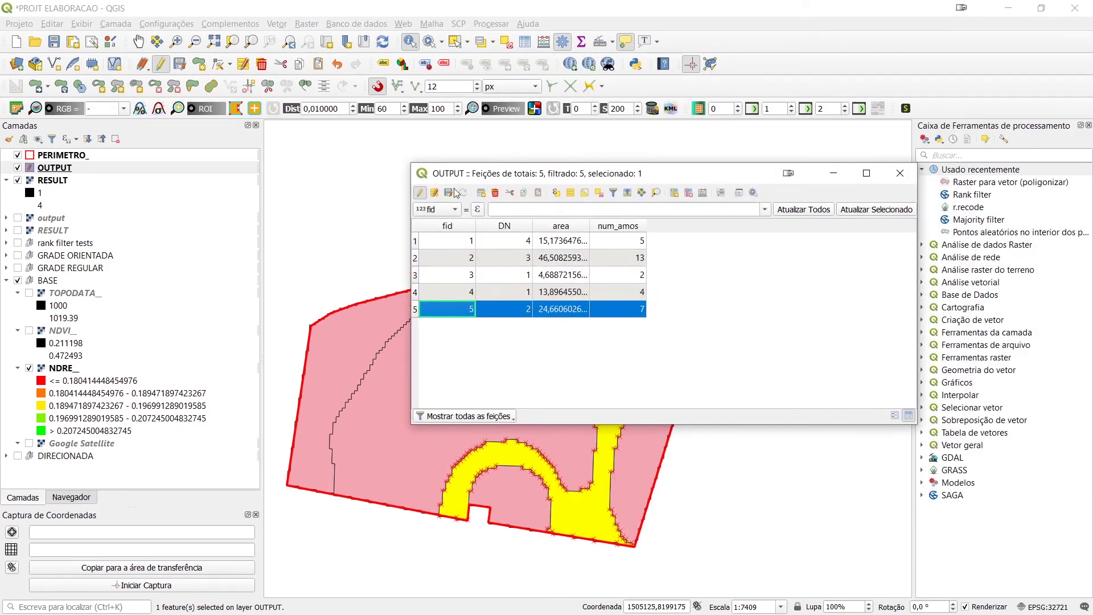
# Step: Close the attribute table, save the OUTPUT layer's changes while ending editing, and clear the feature selection
pyautogui.click(900, 173)
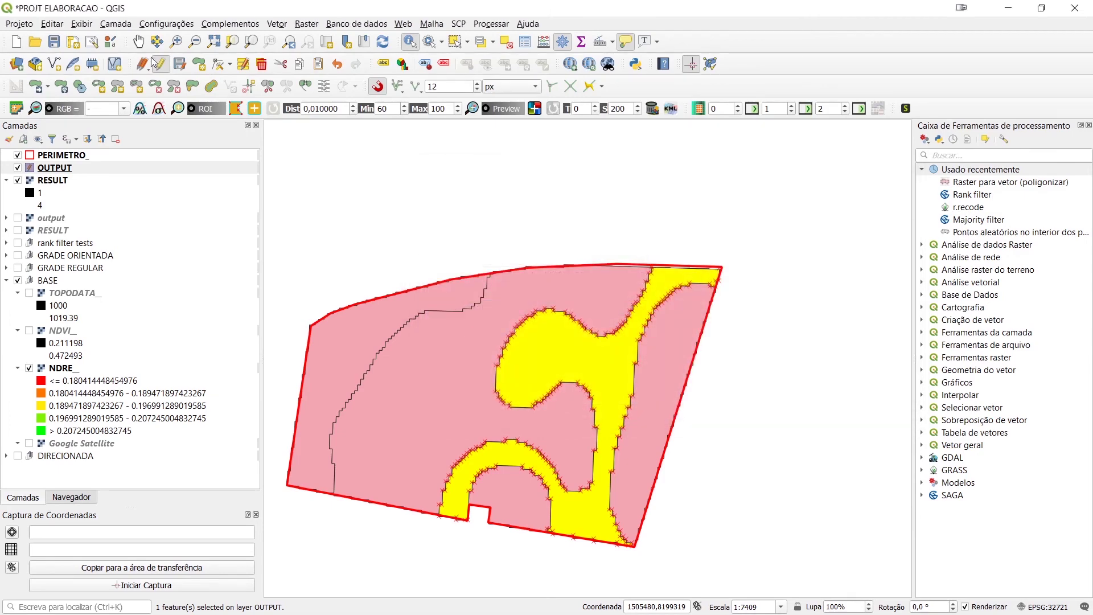
pyautogui.click(160, 64)
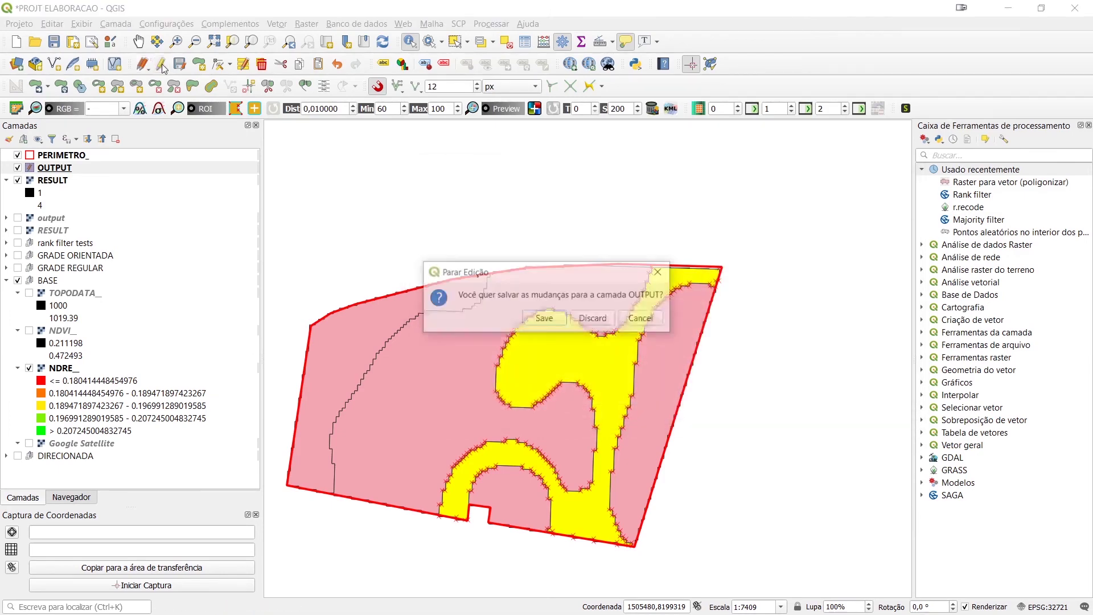
pyautogui.click(544, 319)
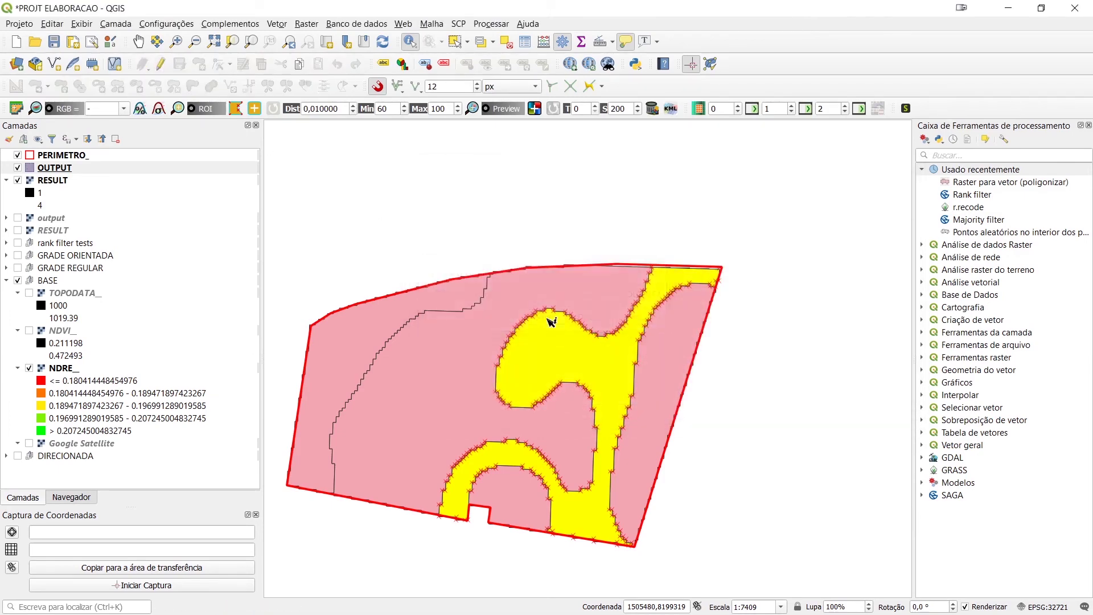
pyautogui.click(504, 43)
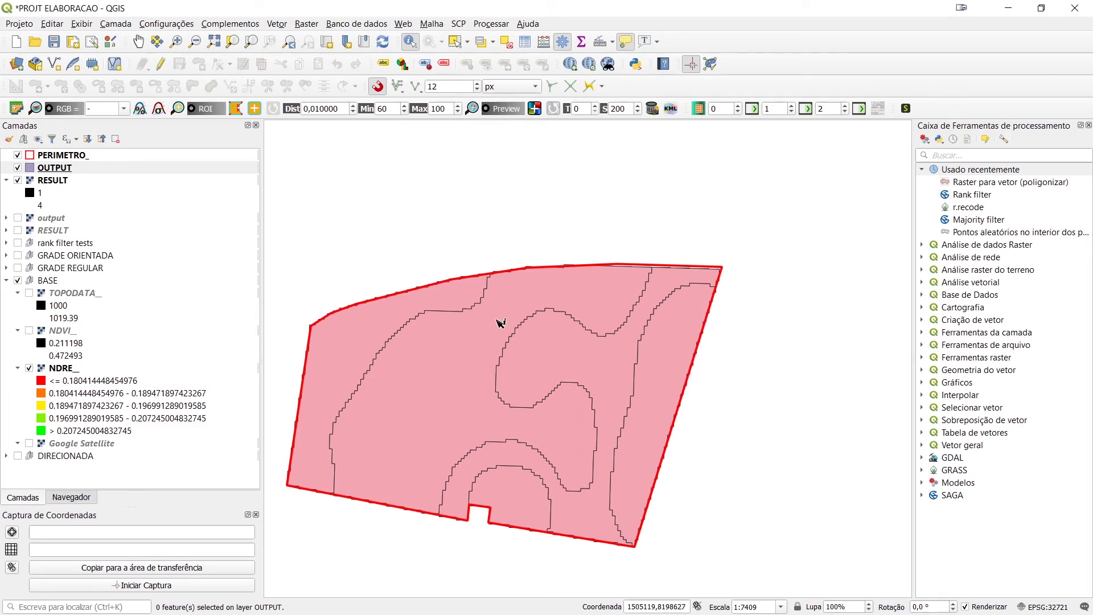
# Step: Set up random points inside polygons for the OUTPUT layer, with the point count taken from the num_amos field
pyautogui.click(284, 28)
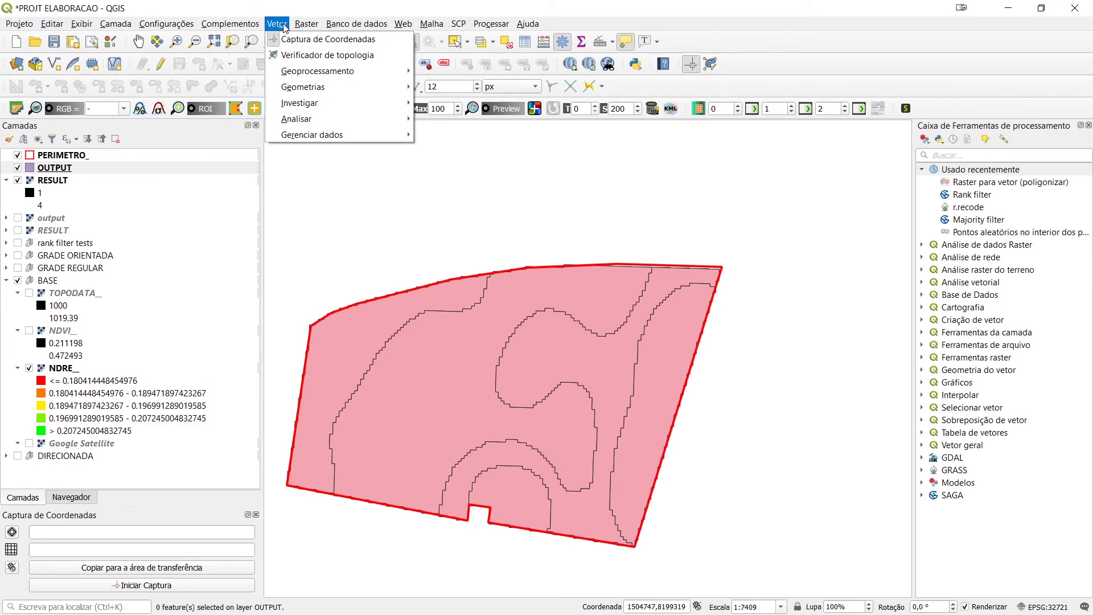
pyautogui.moveTo(339, 107)
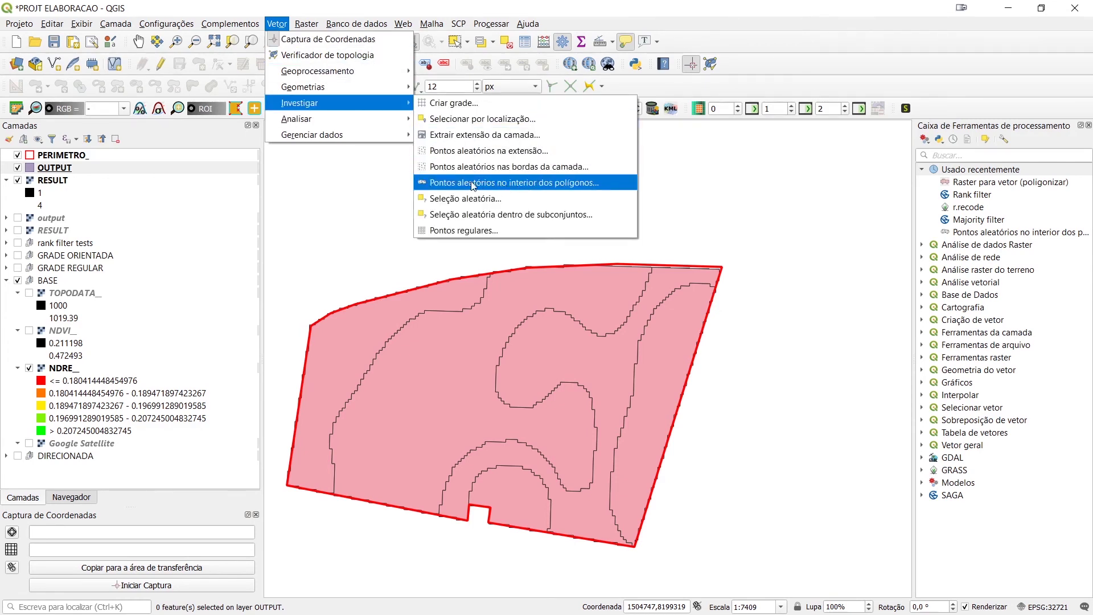
pyautogui.click(538, 186)
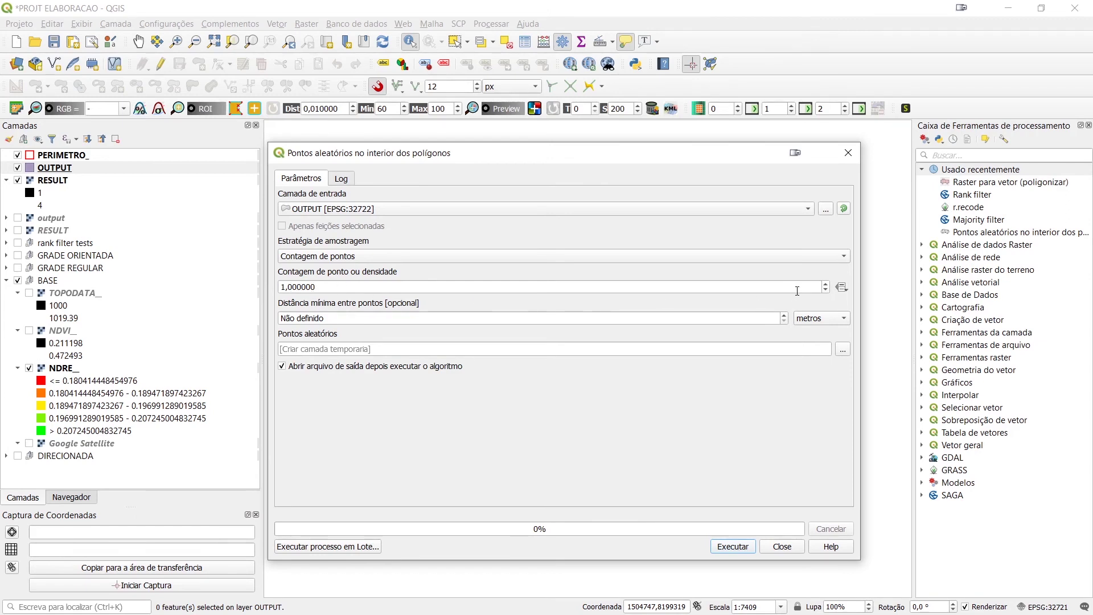
pyautogui.click(842, 287)
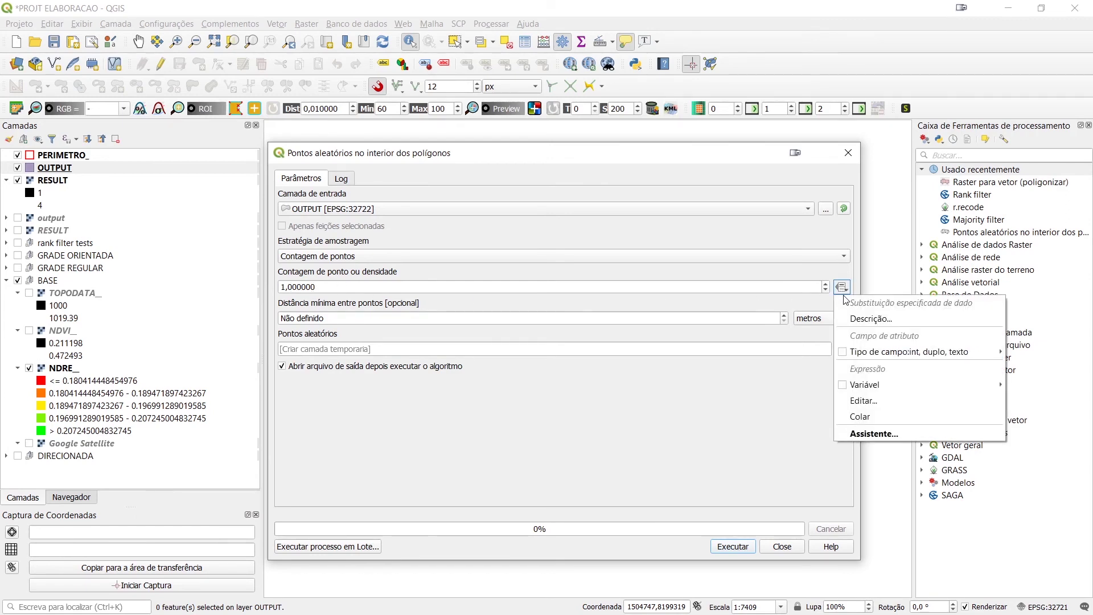
pyautogui.moveTo(869, 385)
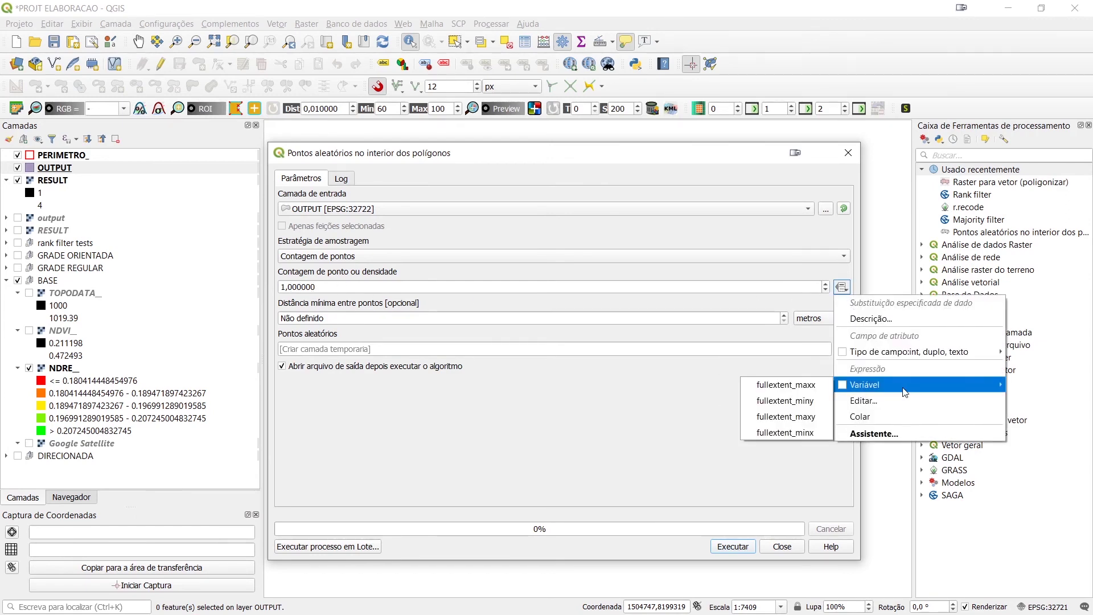
pyautogui.moveTo(879, 354)
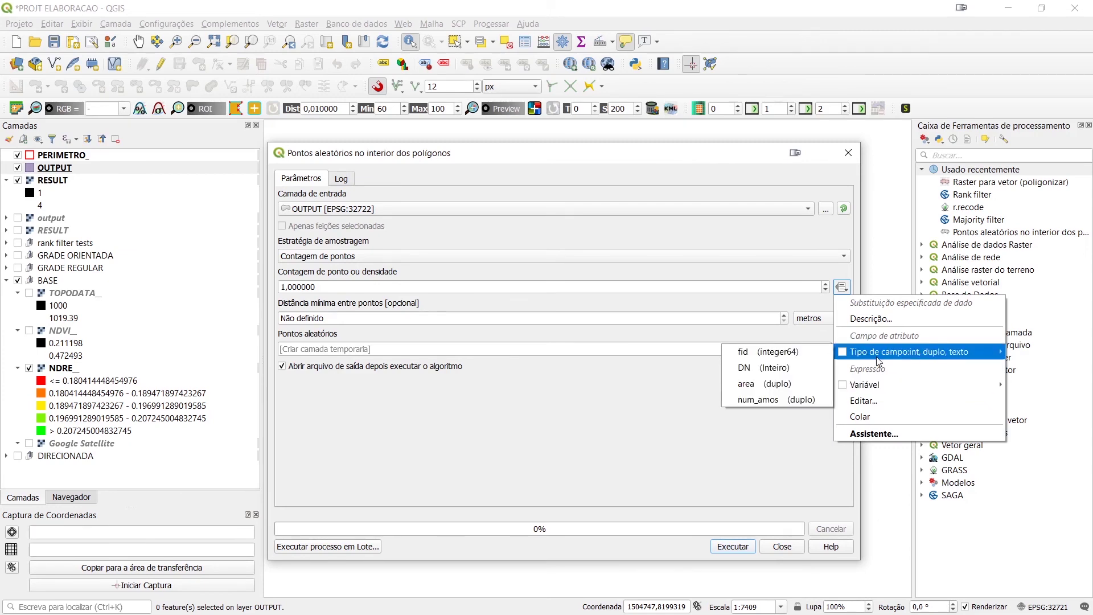
pyautogui.click(800, 401)
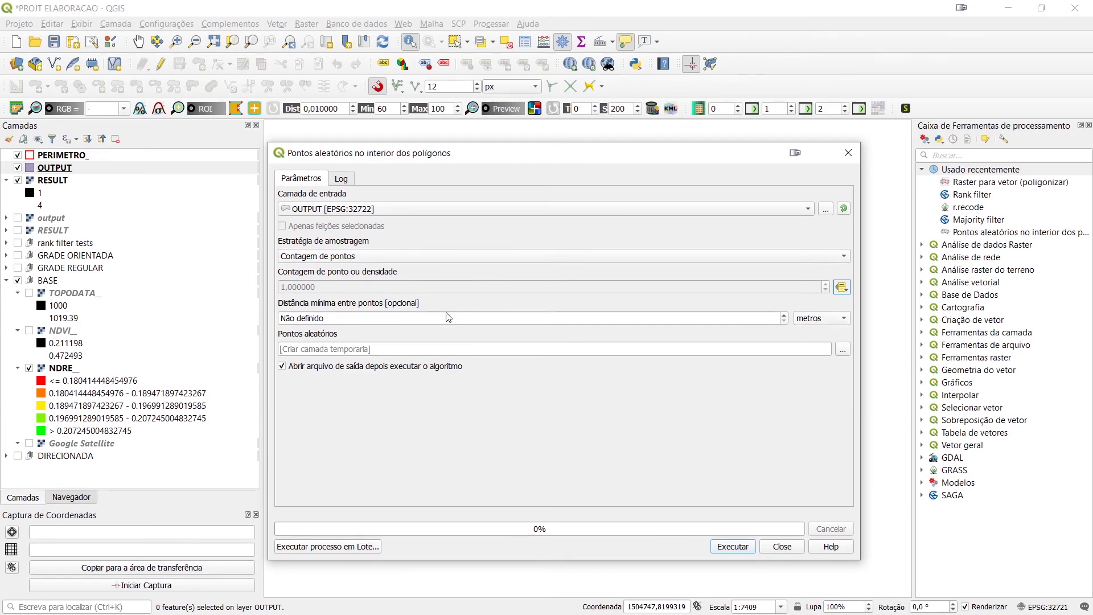
# Step: Set the minimum distance between points to 100 metres and generate the random points as a temporary layer
pyautogui.moveTo(339, 317); pyautogui.dragTo(274, 313)
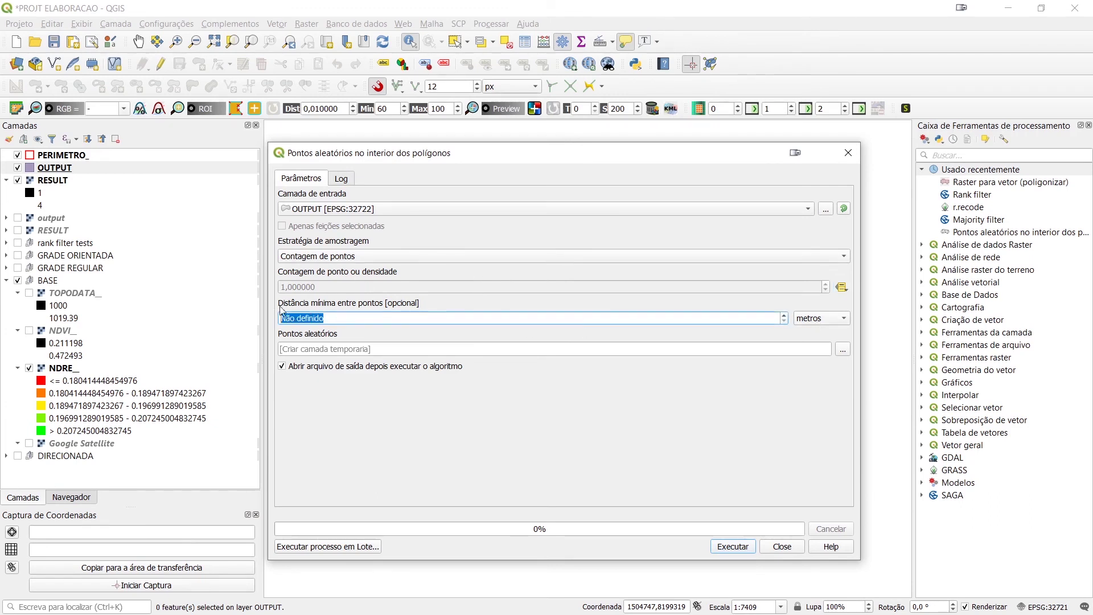
pyautogui.moveTo(390, 157)
pyautogui.mouseDown()
pyautogui.moveTo(610, 174)
pyautogui.moveTo(519, 108)
pyautogui.moveTo(405, 147)
pyautogui.mouseUp()
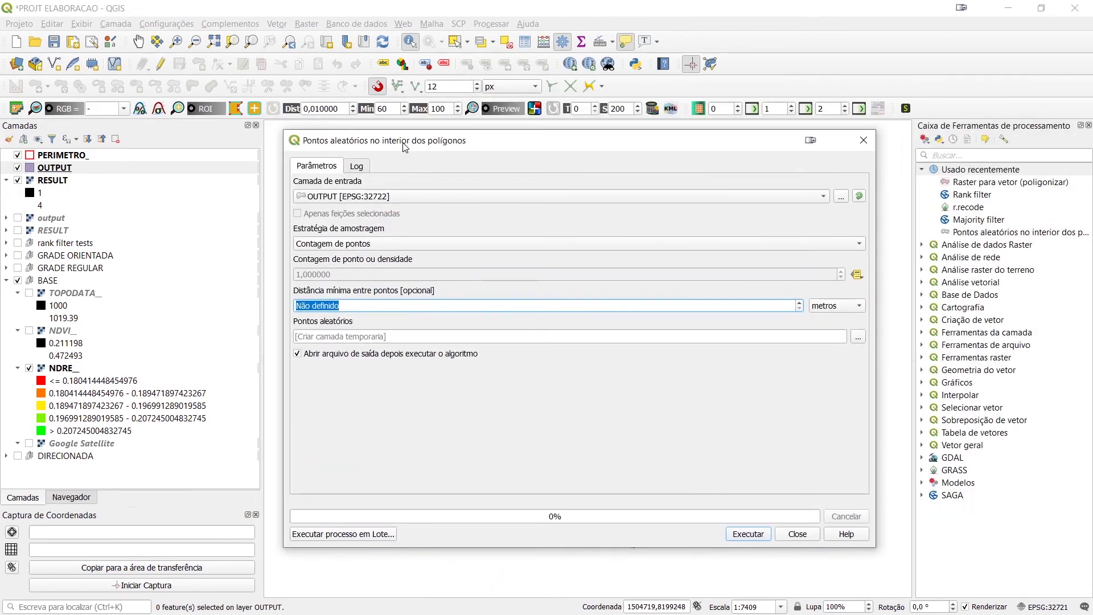
pyautogui.write('50')
pyautogui.click(562, 402)
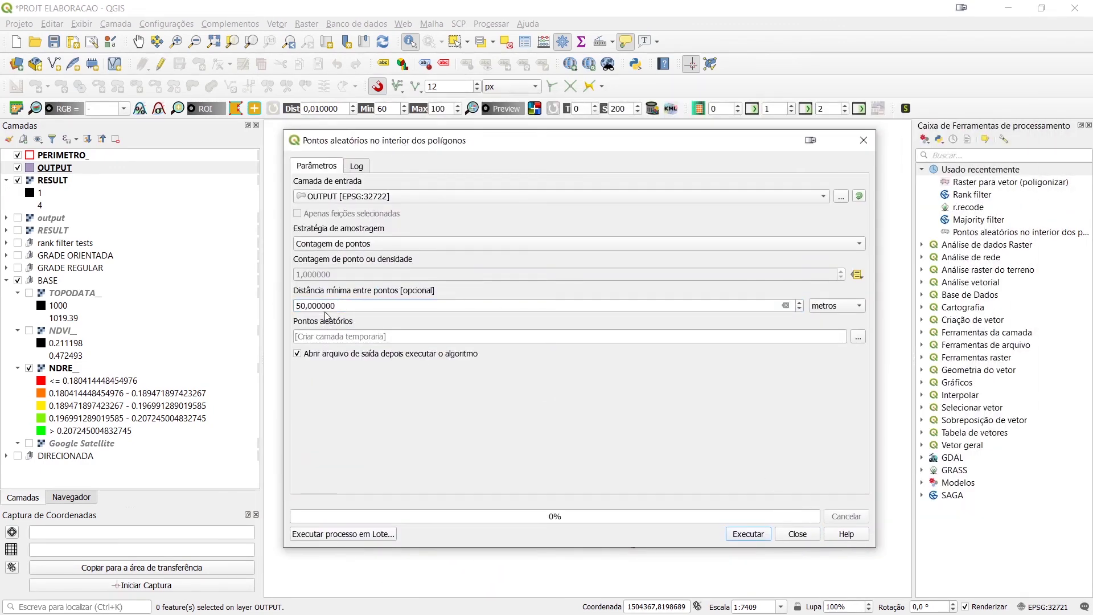
pyautogui.doubleClick(342, 306)
pyautogui.write('100')
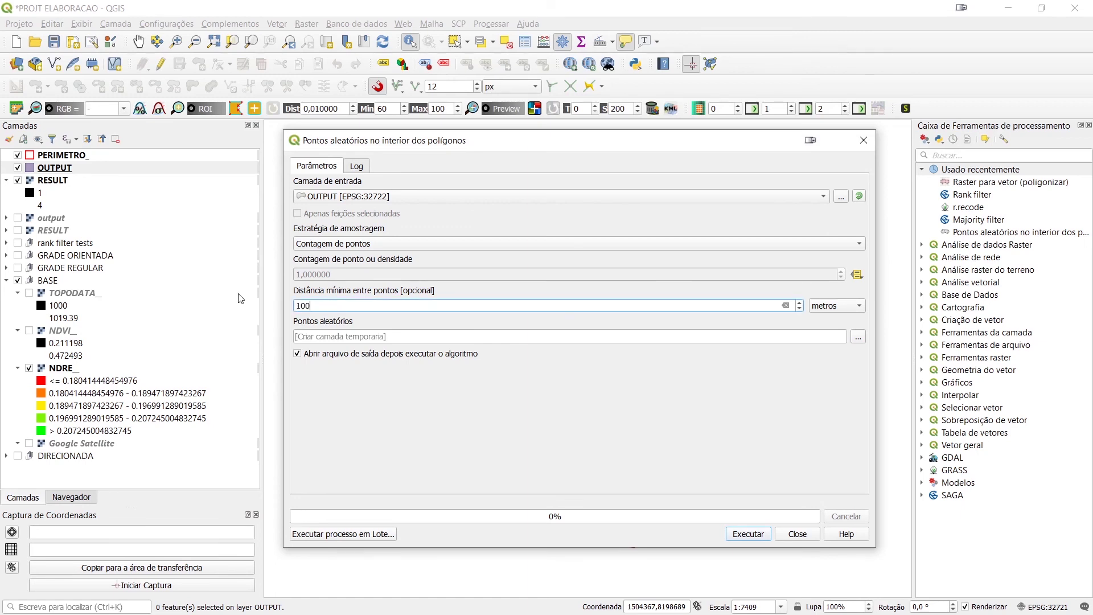
pyautogui.click(519, 391)
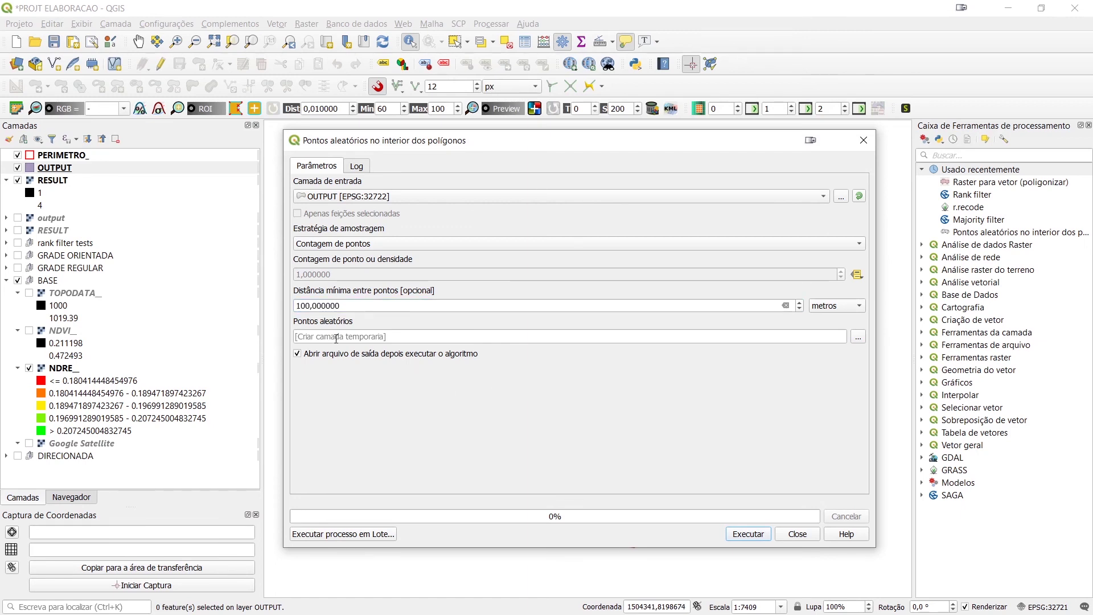
pyautogui.click(764, 538)
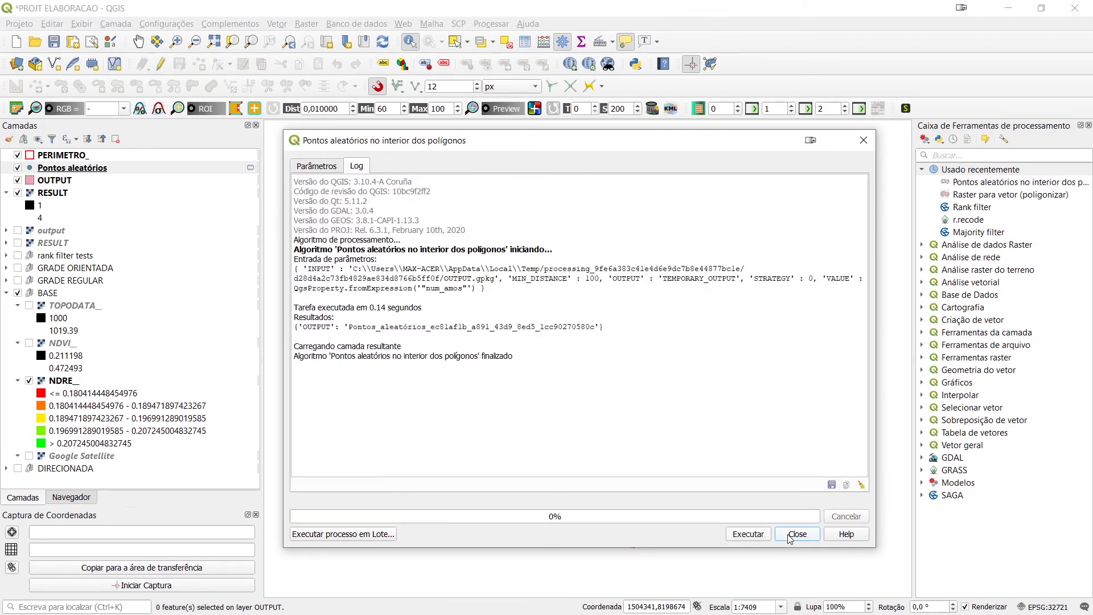
pyautogui.click(793, 537)
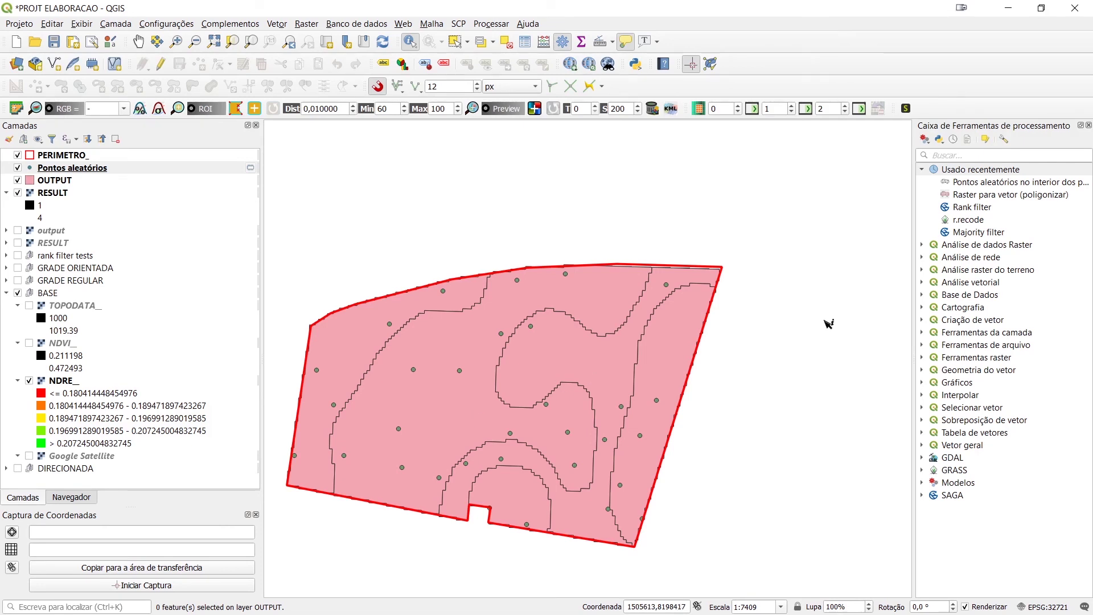
# Step: Reopen the random points run from the processing history and execute it three more times with the same parameters
pyautogui.click(961, 139)
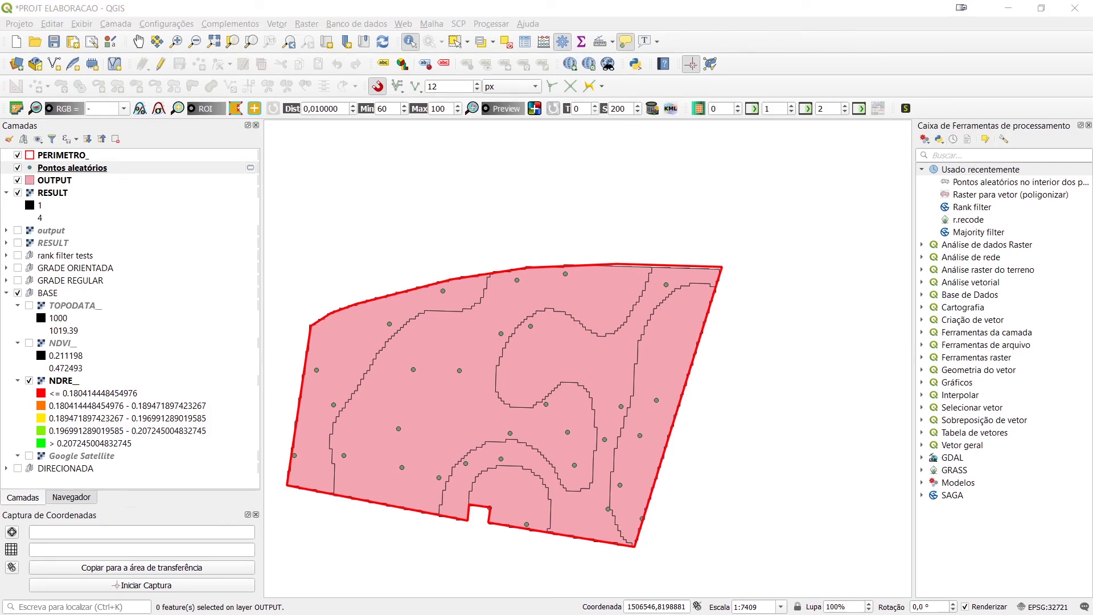
pyautogui.doubleClick(618, 384)
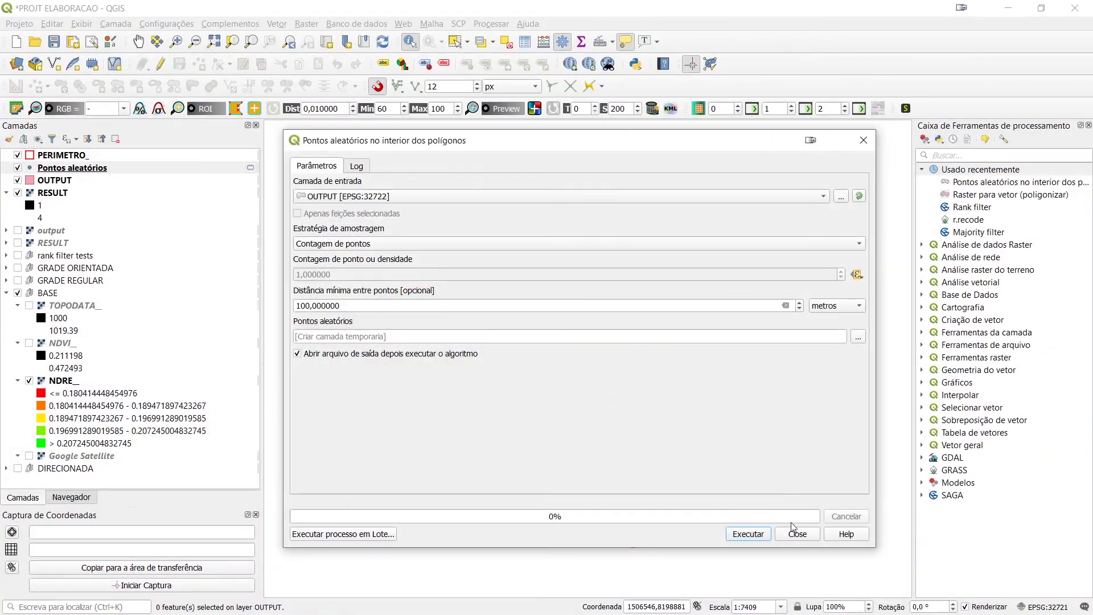
pyautogui.click(758, 536)
pyautogui.click(757, 536)
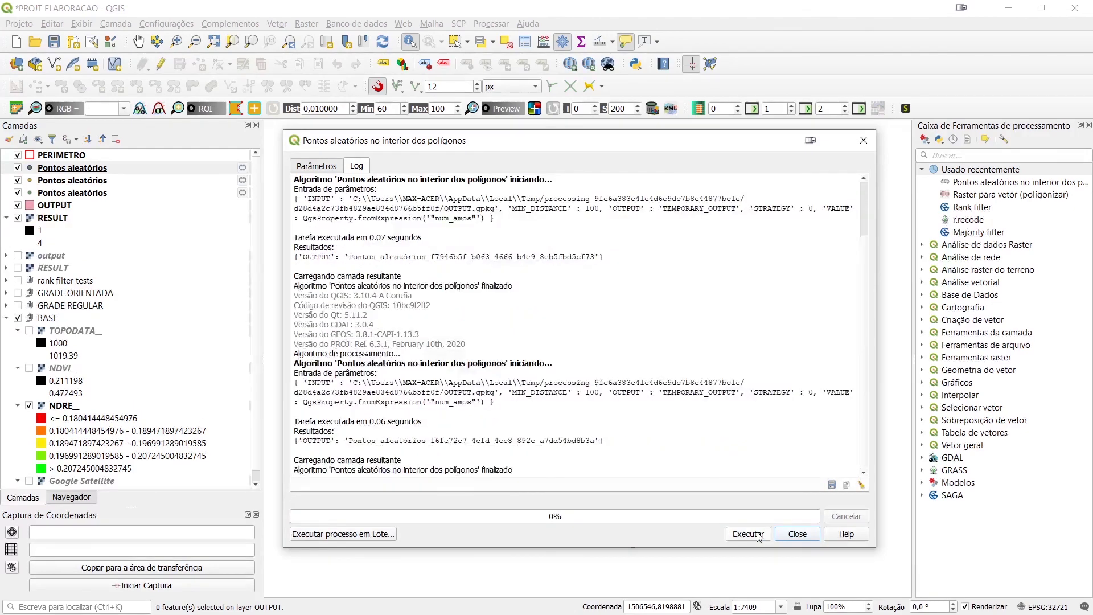
pyautogui.click(758, 536)
pyautogui.click(797, 534)
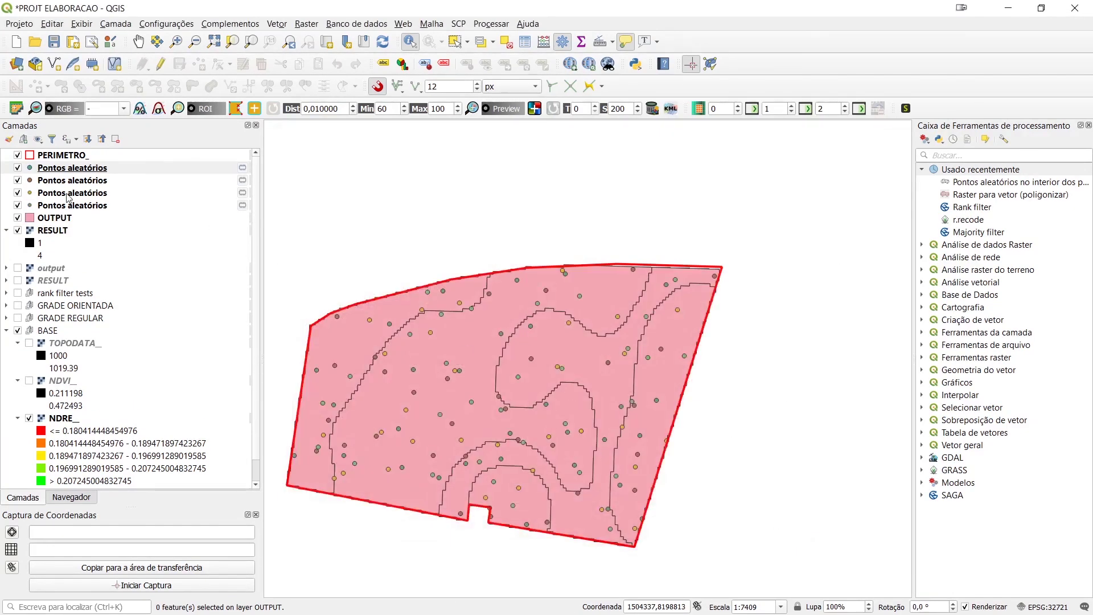
# Step: Compare the random point sets by switching the four Pontos aleatórios layers off individually, leaving all four hidden
pyautogui.click(17, 168)
pyautogui.click(18, 180)
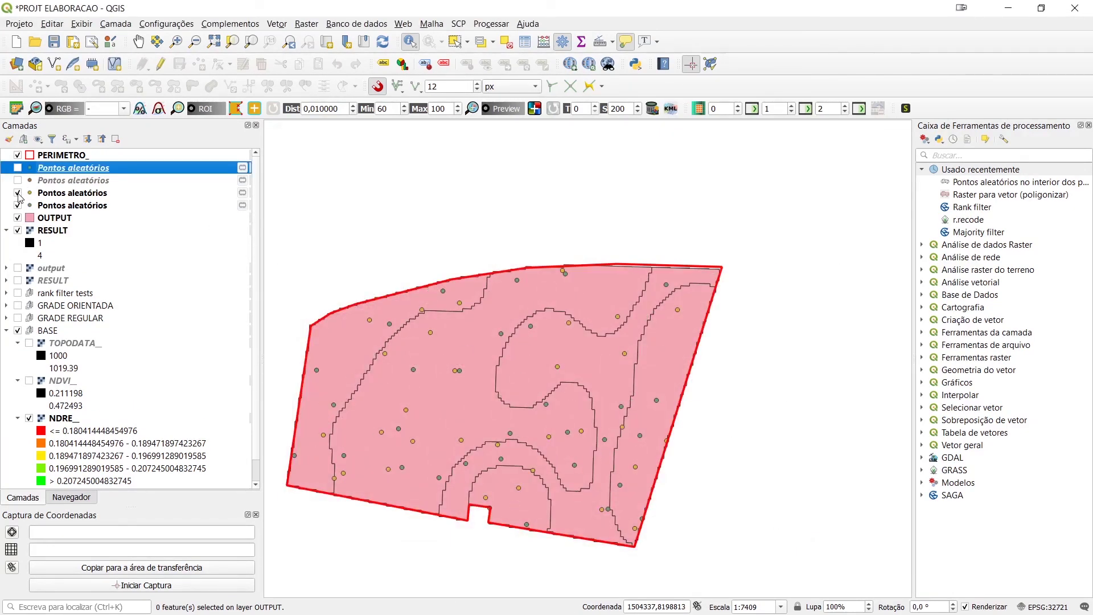
pyautogui.click(18, 193)
pyautogui.click(18, 205)
pyautogui.click(18, 205)
pyautogui.click(18, 205)
pyautogui.click(18, 193)
pyautogui.click(18, 192)
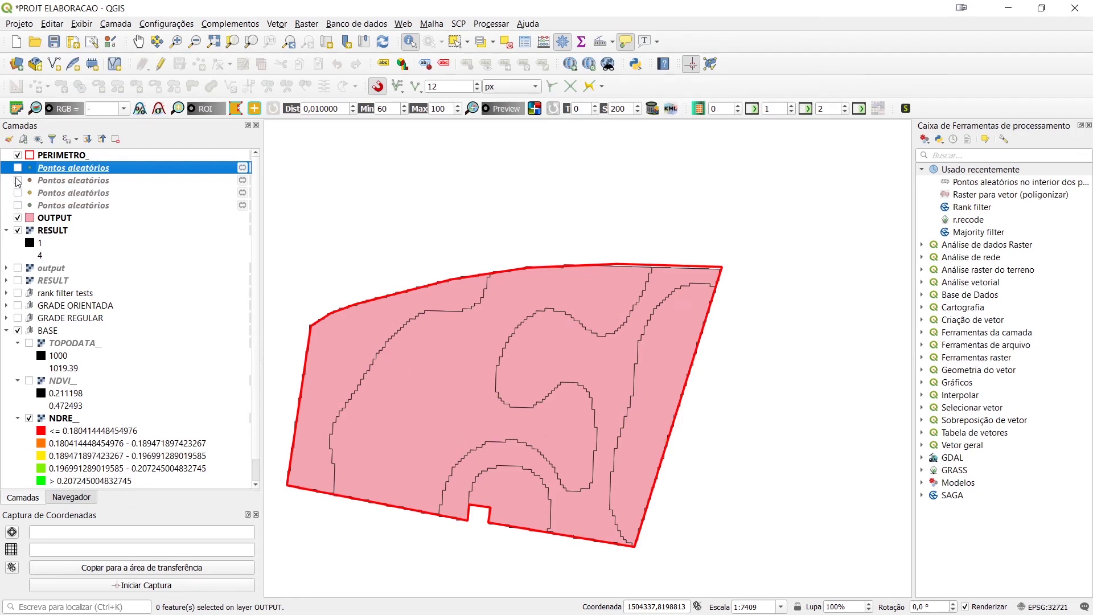
# Step: Show only the second Pontos aleatórios layer over OUTPUT drawn as unfilled zone outlines, with the RESULT and NDRE__ rasters hidden
pyautogui.click(17, 180)
pyautogui.click(17, 180)
pyautogui.click(18, 168)
pyautogui.click(17, 168)
pyautogui.click(18, 181)
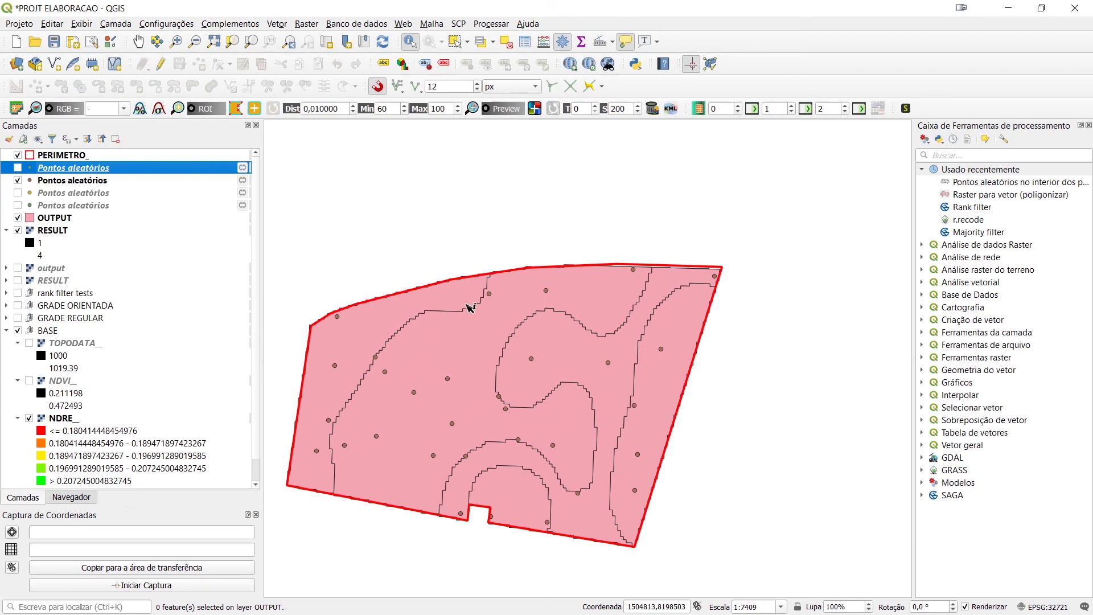
pyautogui.click(19, 221)
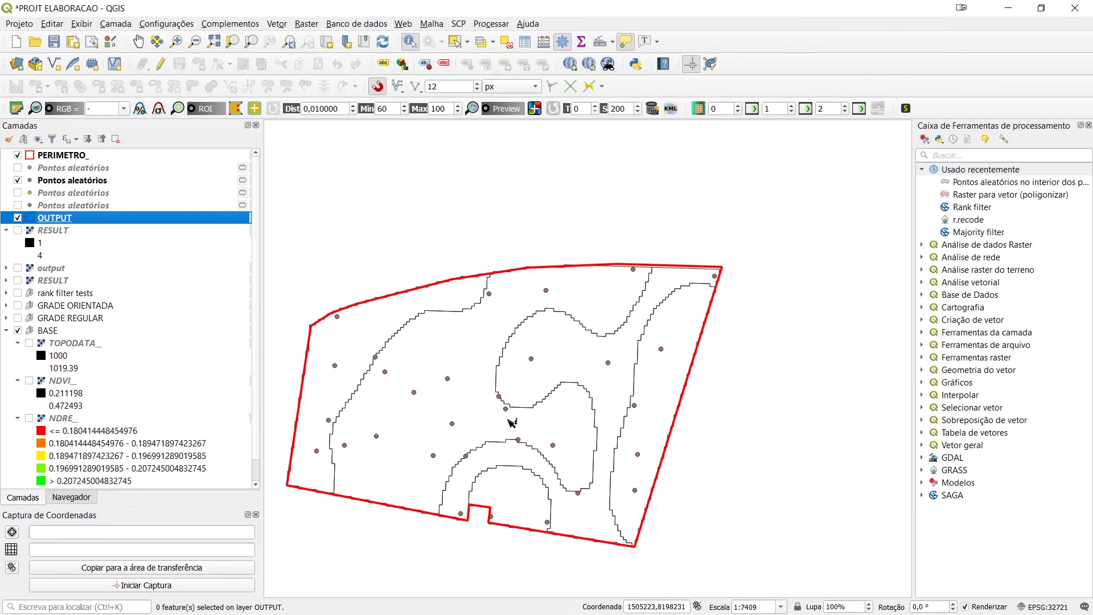
# Step: Hide the random points and display only the 200m grid of the GRADE REGULAR group over the zone outlines
pyautogui.click(18, 180)
pyautogui.click(7, 318)
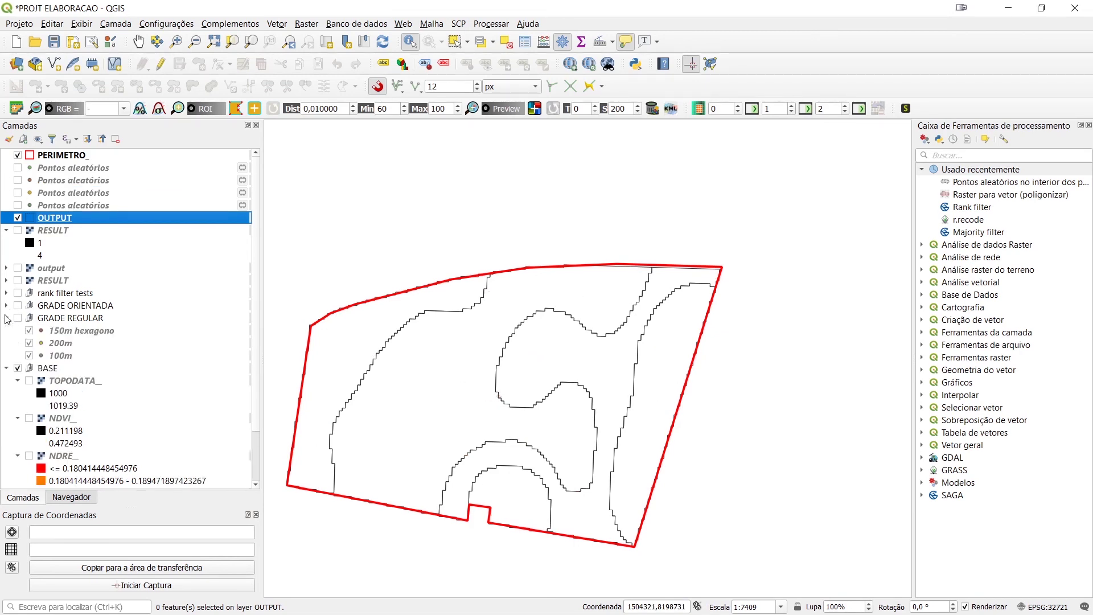
pyautogui.click(18, 318)
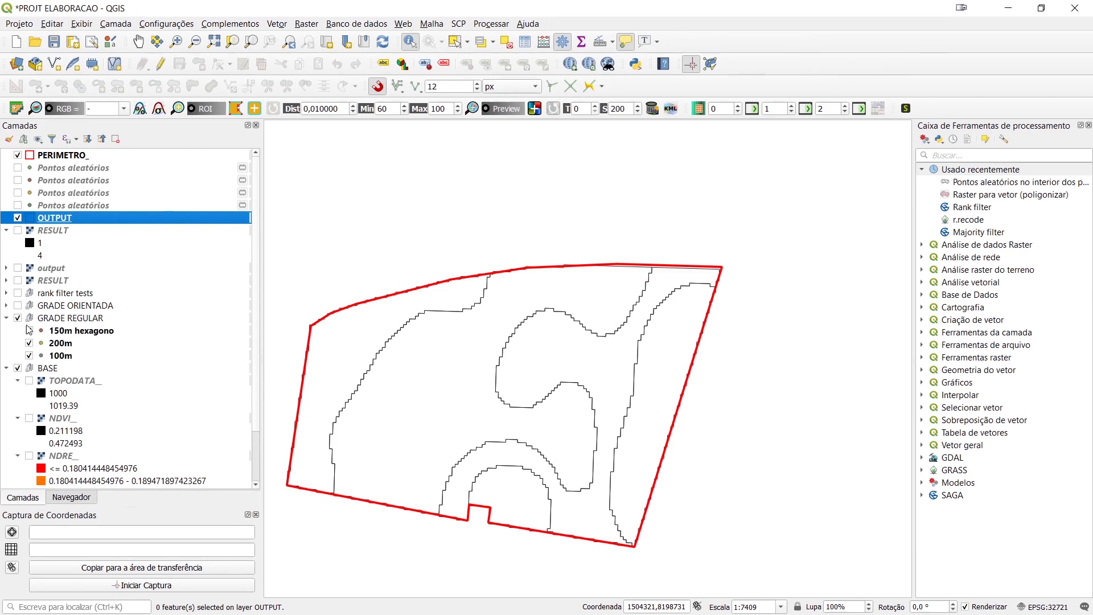
pyautogui.click(29, 331)
pyautogui.click(31, 356)
pyautogui.click(29, 331)
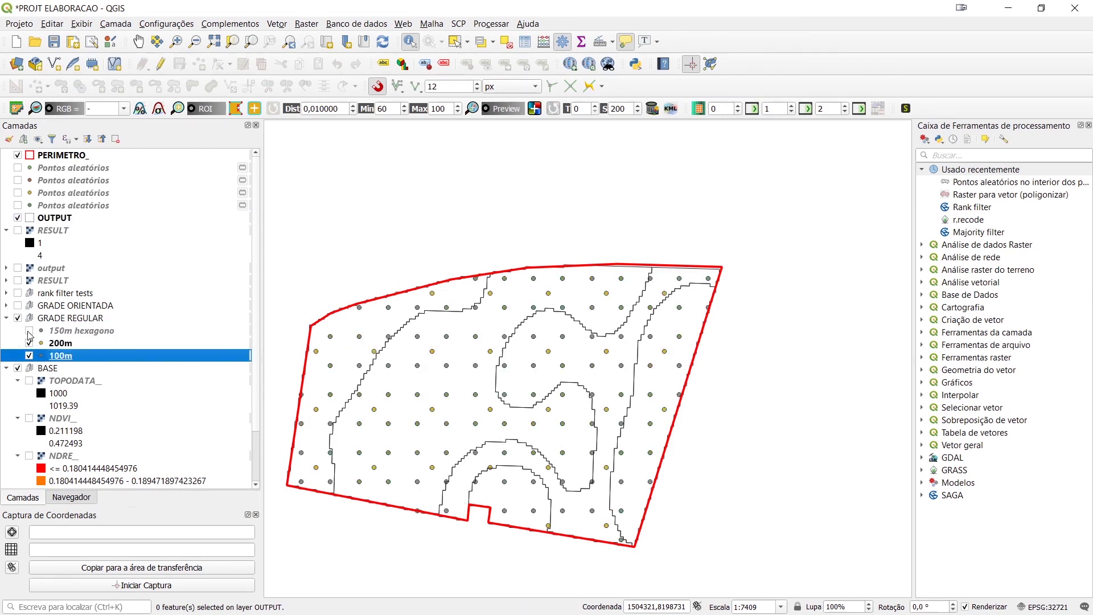
pyautogui.click(28, 355)
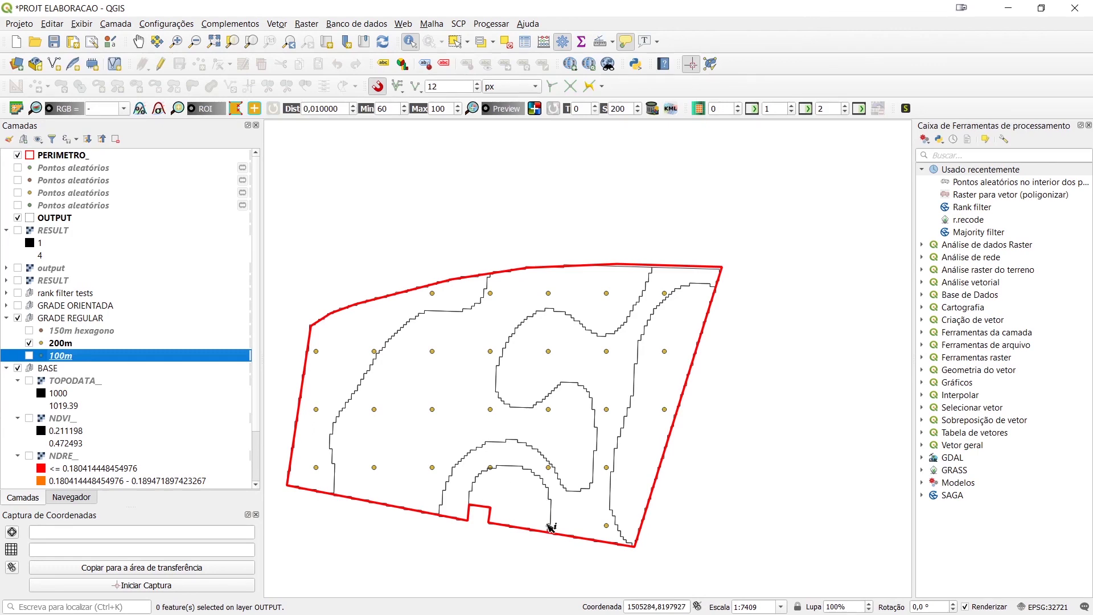
pyautogui.scroll(3, 549, 524)
pyautogui.scroll(-3, 559, 527)
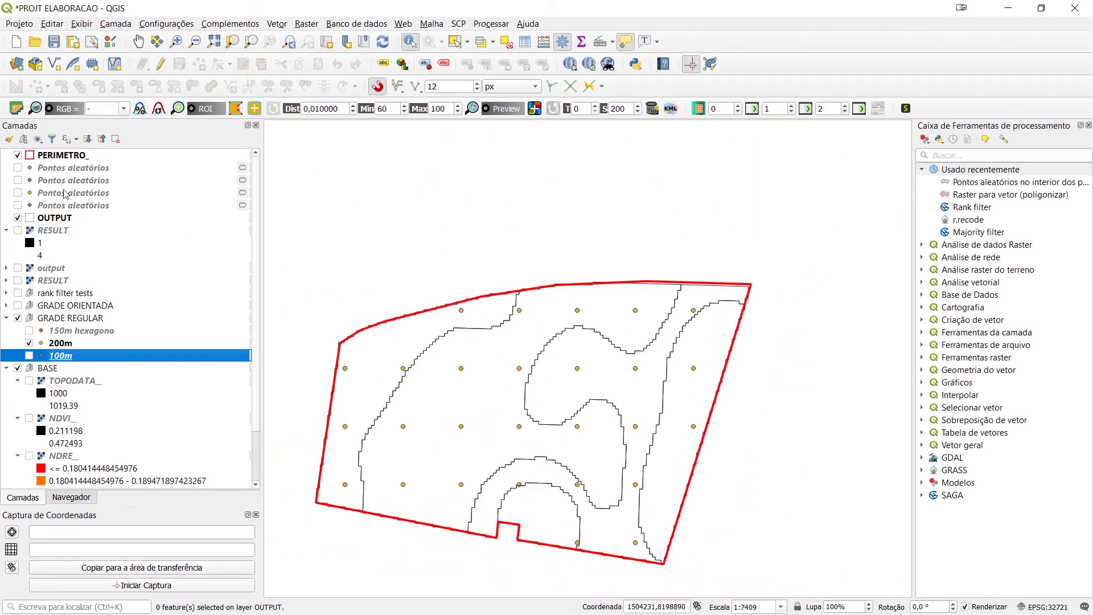
# Step: Hide the 200m grid, view the fourth Pontos aleatórios layer, and display the third one in its place
pyautogui.click(29, 344)
pyautogui.click(18, 205)
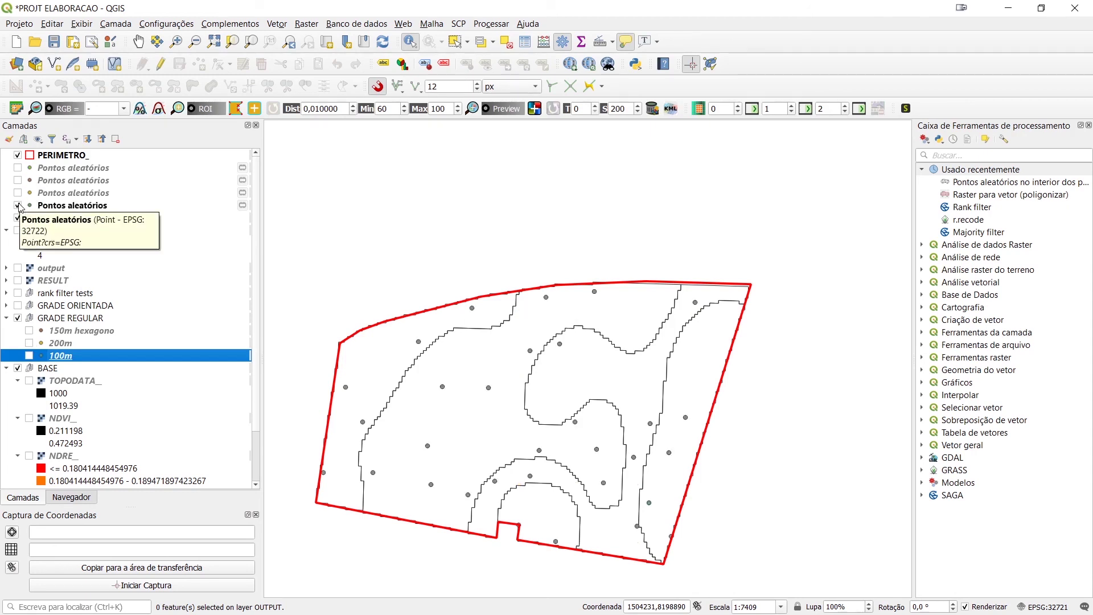
pyautogui.click(19, 205)
pyautogui.click(19, 193)
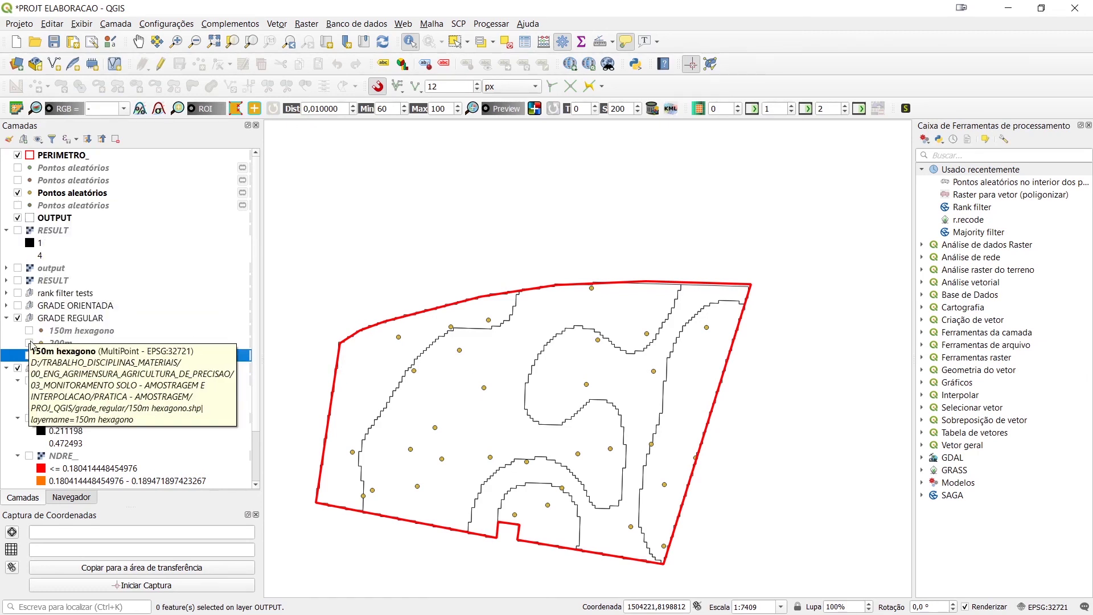
# Step: Compare the 200m grid with the third Pontos aleatórios layer by alternating their visibility, leaving the random points shown
pyautogui.click(29, 343)
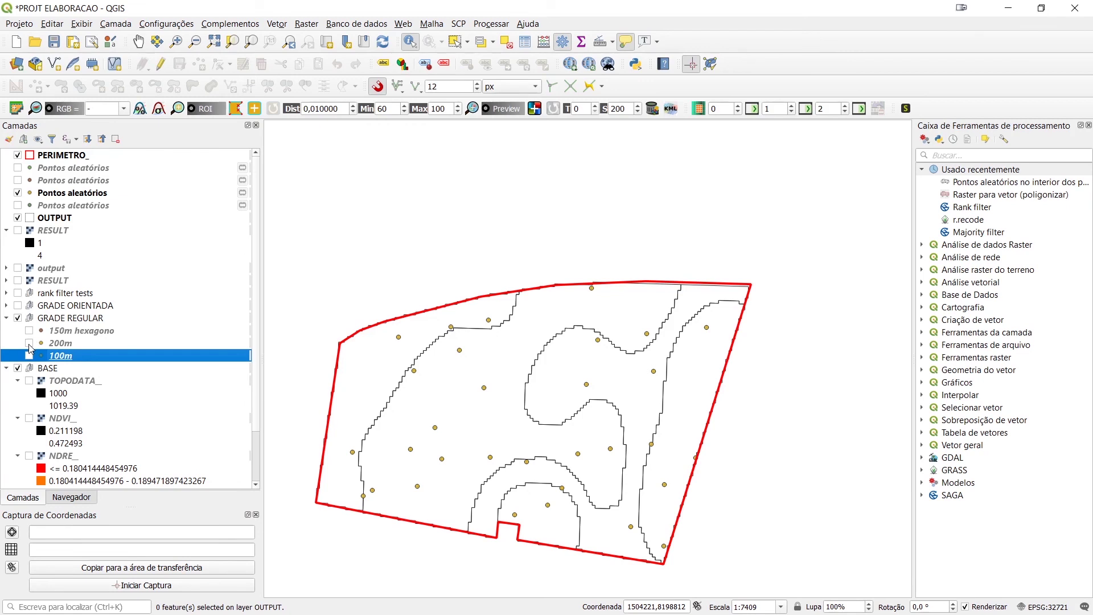
pyautogui.click(17, 194)
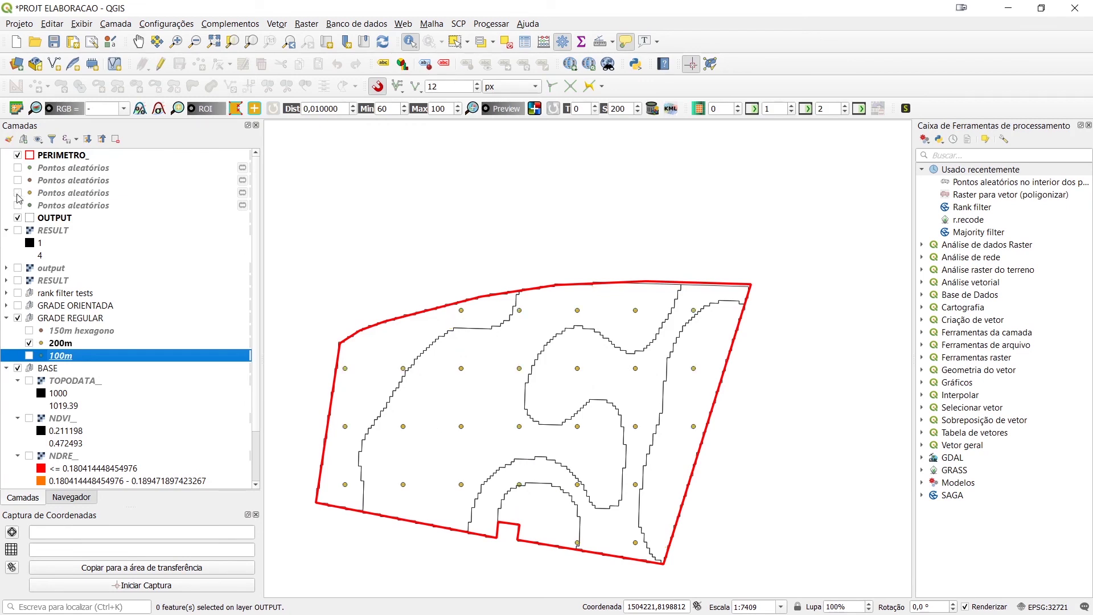
pyautogui.click(17, 194)
pyautogui.click(29, 343)
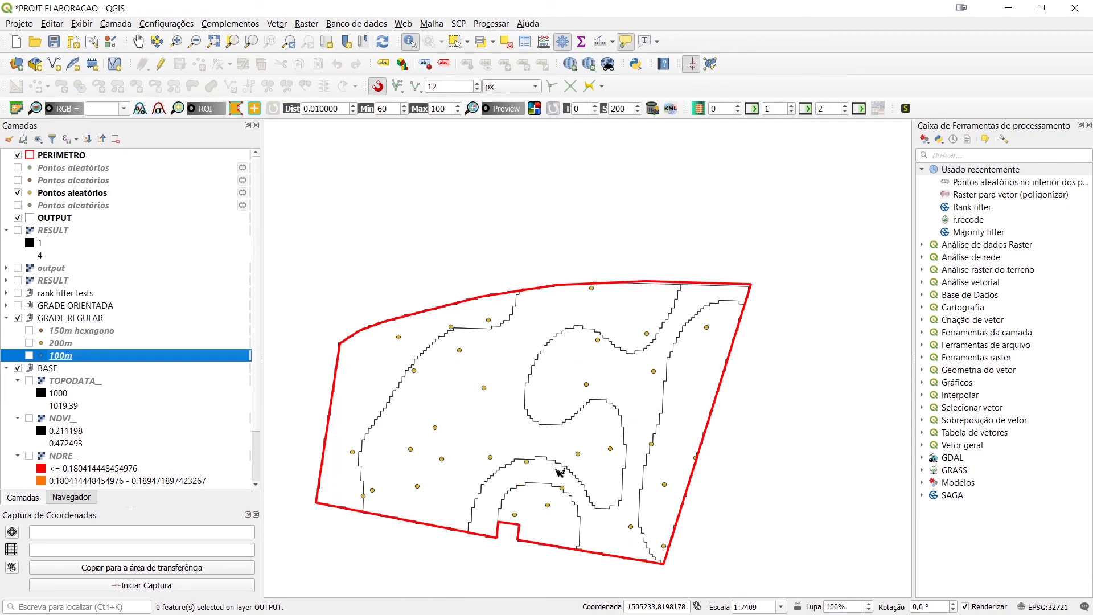